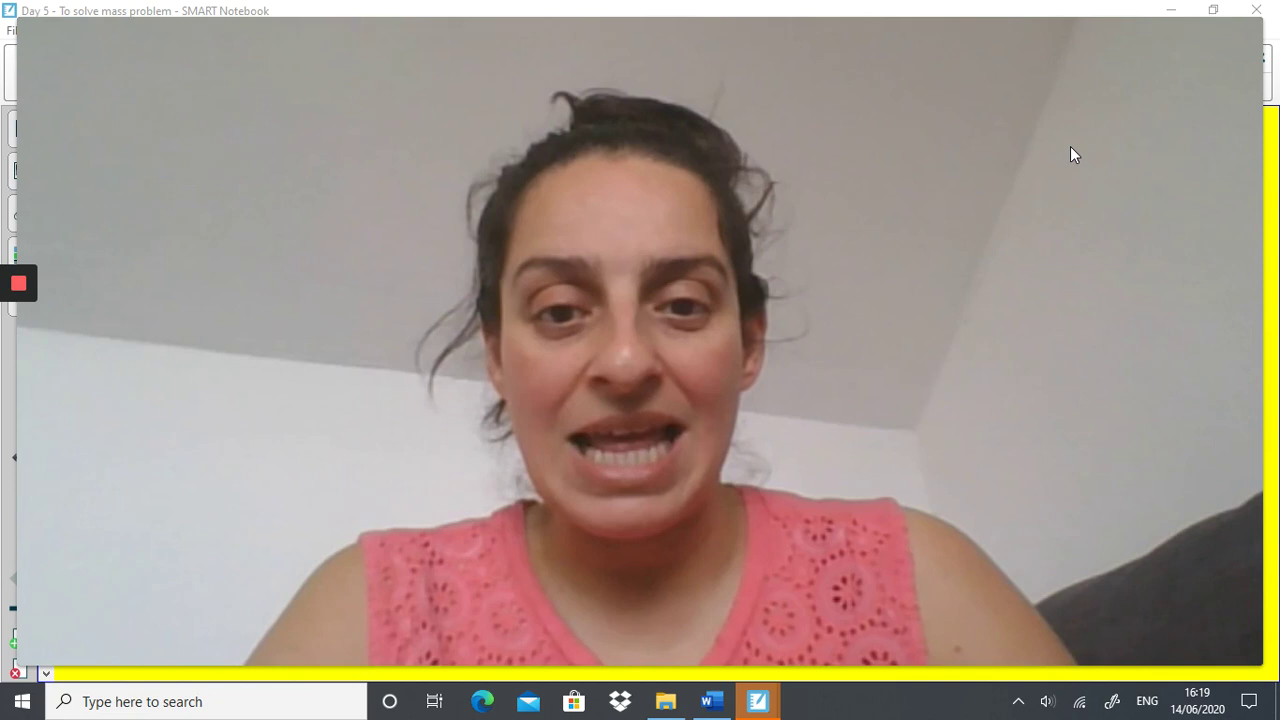
# - Drag an item on the current page, then advance to the Number talk page
pyautogui.moveTo(573, 630)
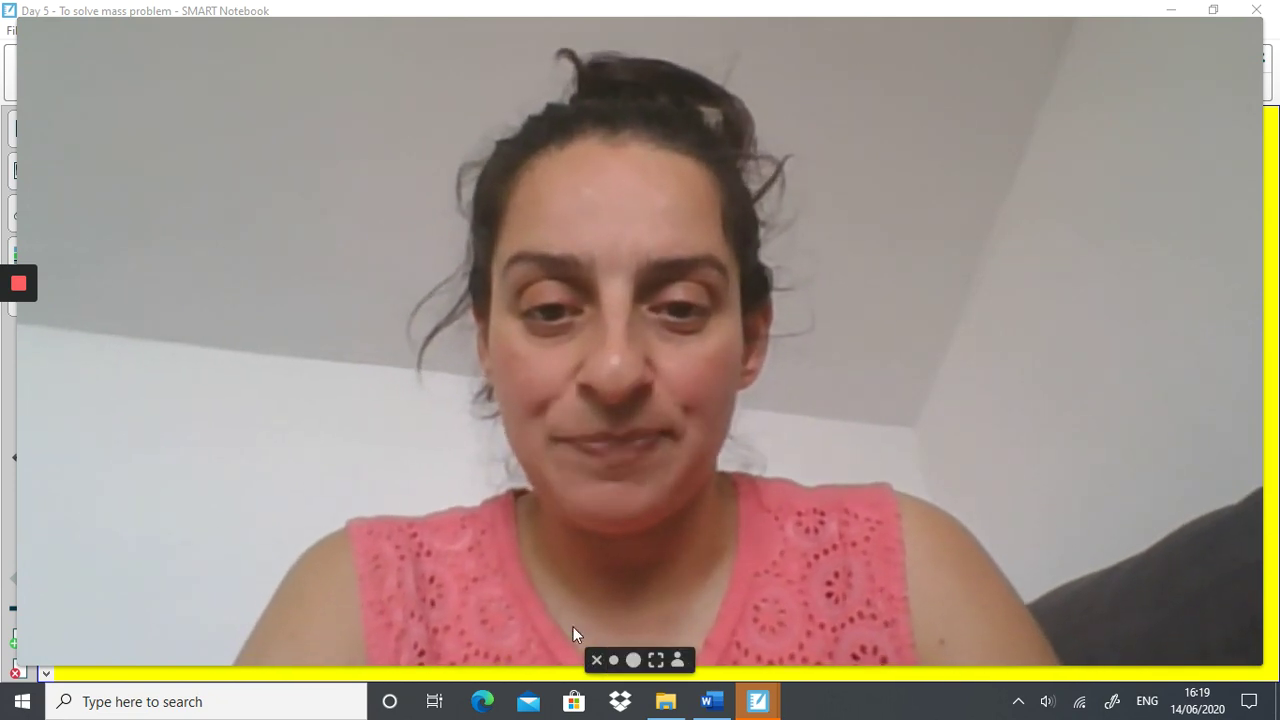
pyautogui.click(614, 662)
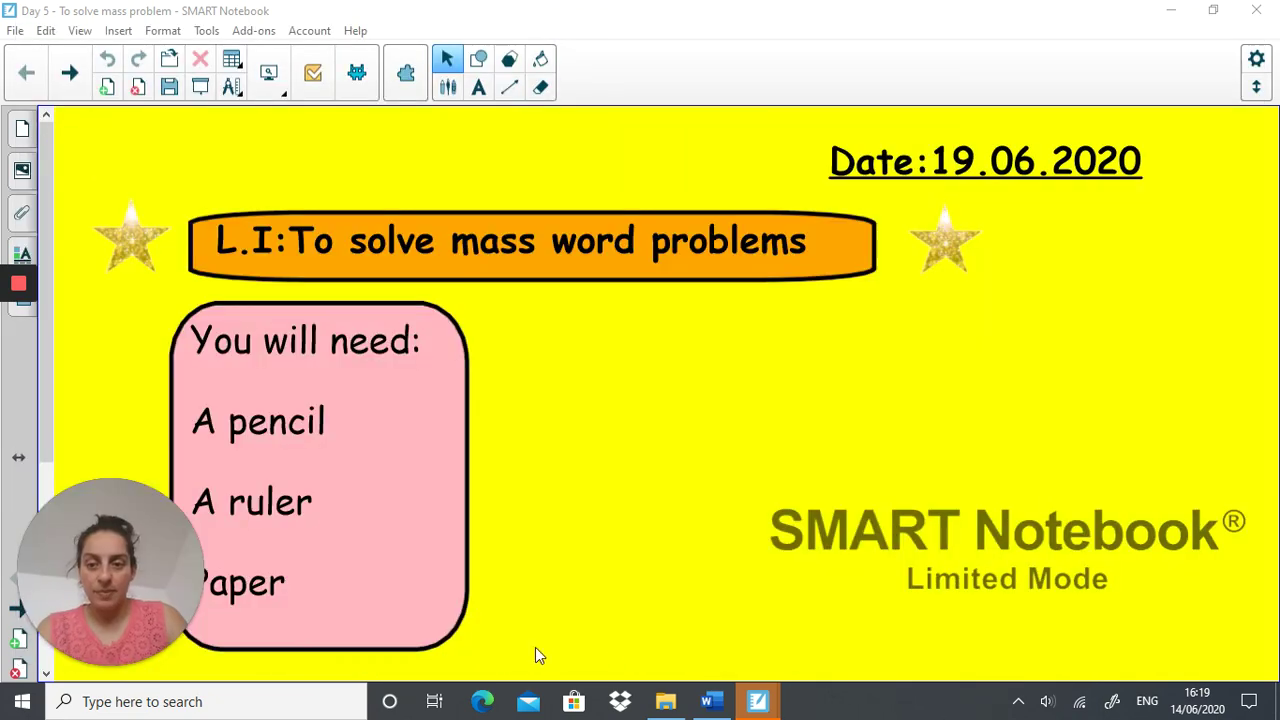
pyautogui.moveTo(156, 570); pyautogui.dragTo(808, 524)
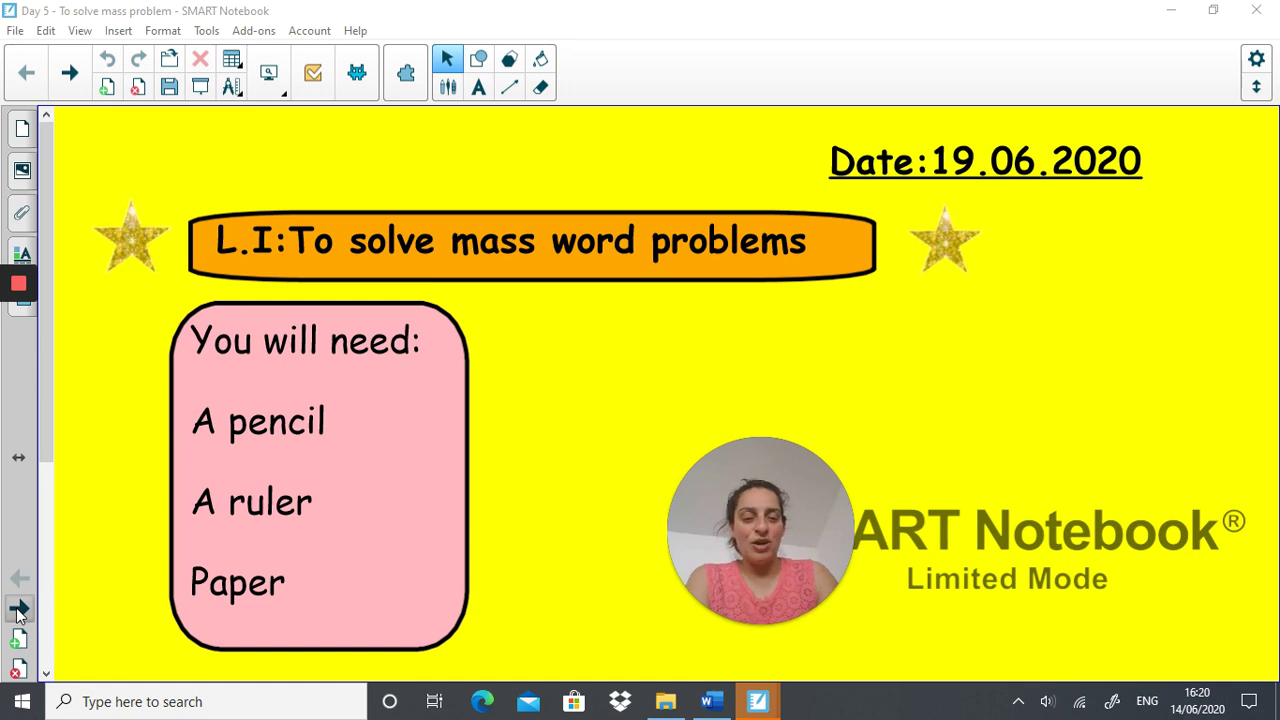
pyautogui.click(18, 609)
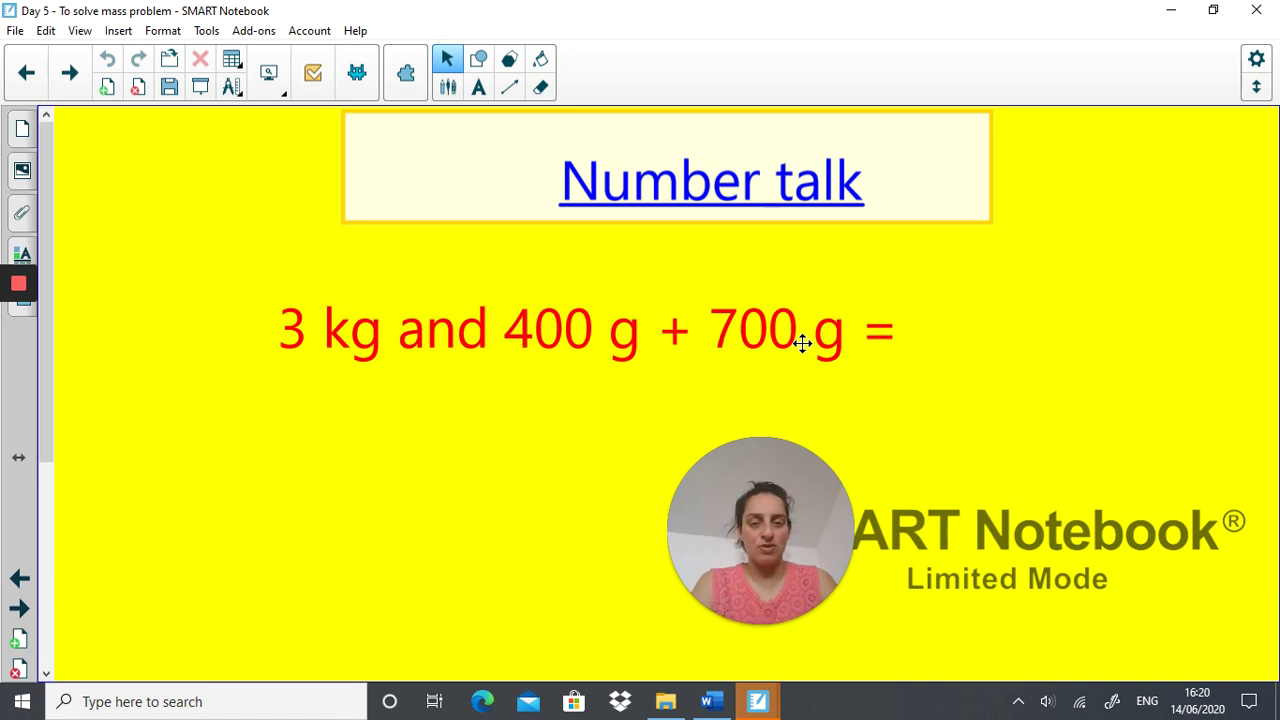
# - Start a '3kg' answer after the equals sign, then erase it and discard the box
pyautogui.click(478, 93)
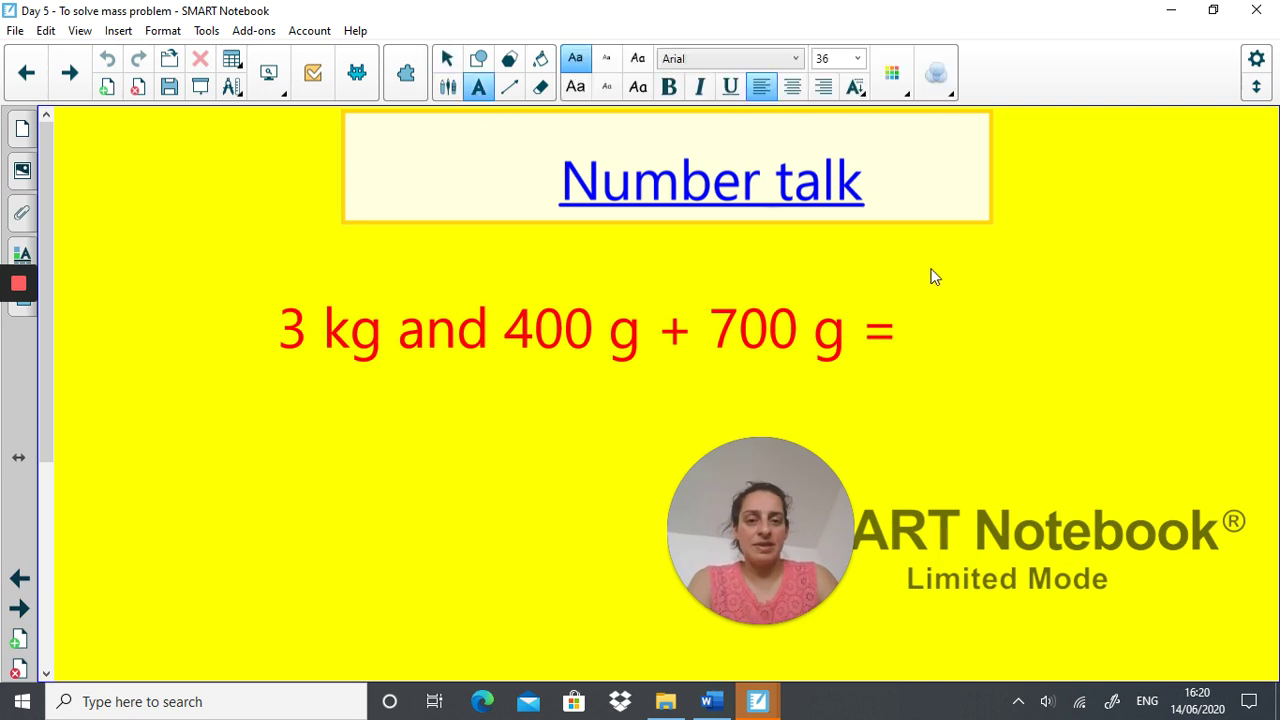
pyautogui.click(942, 328)
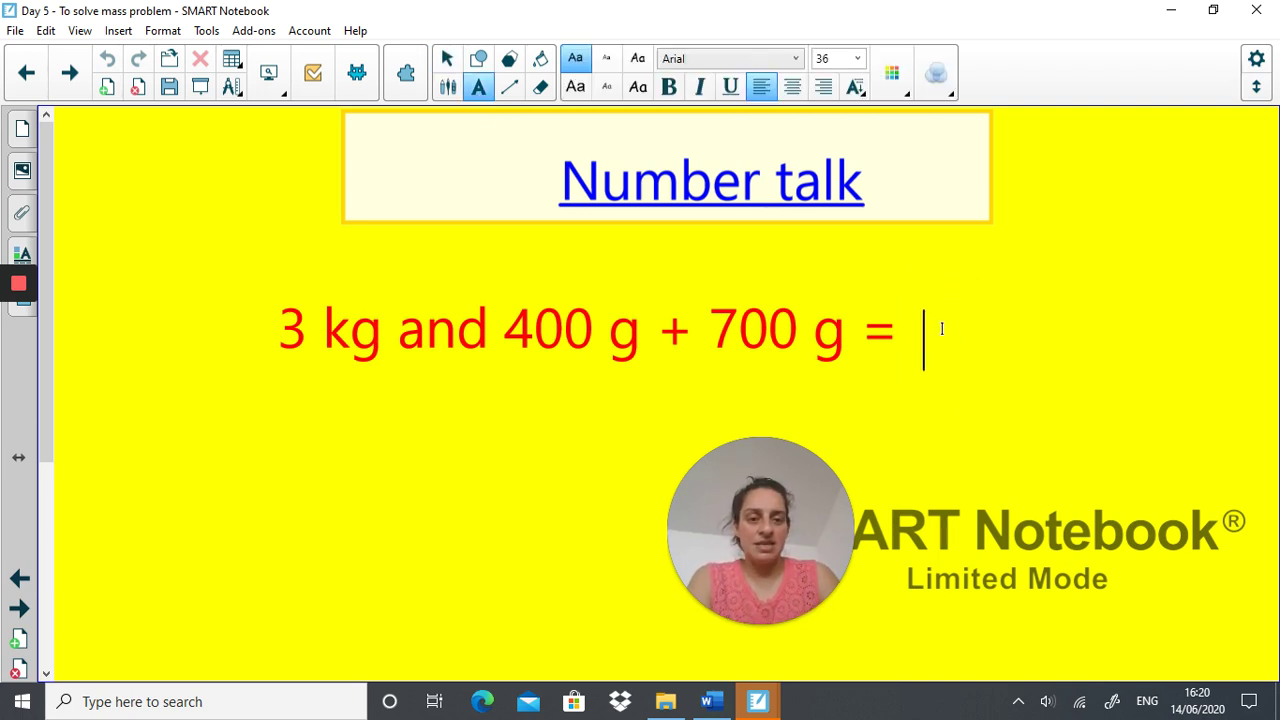
pyautogui.write('3kg')
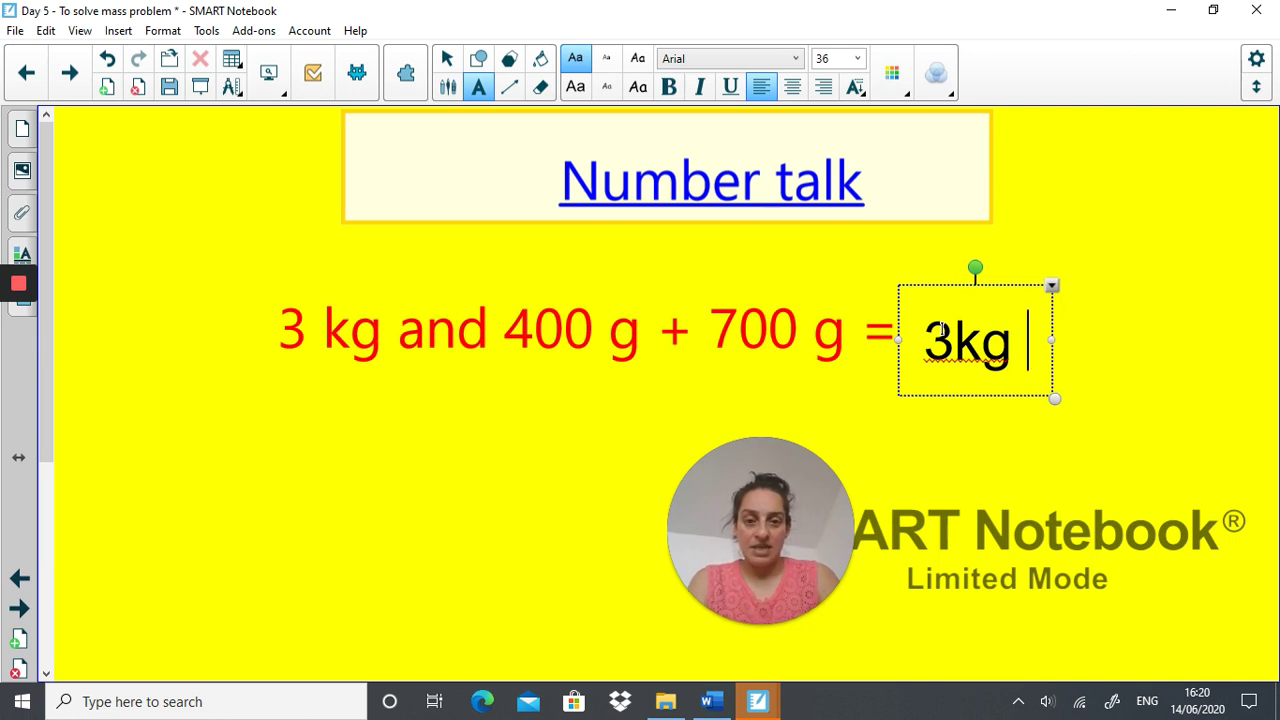
pyautogui.press('BackSpace')
pyautogui.press('BackSpace')
pyautogui.press('BackSpace')
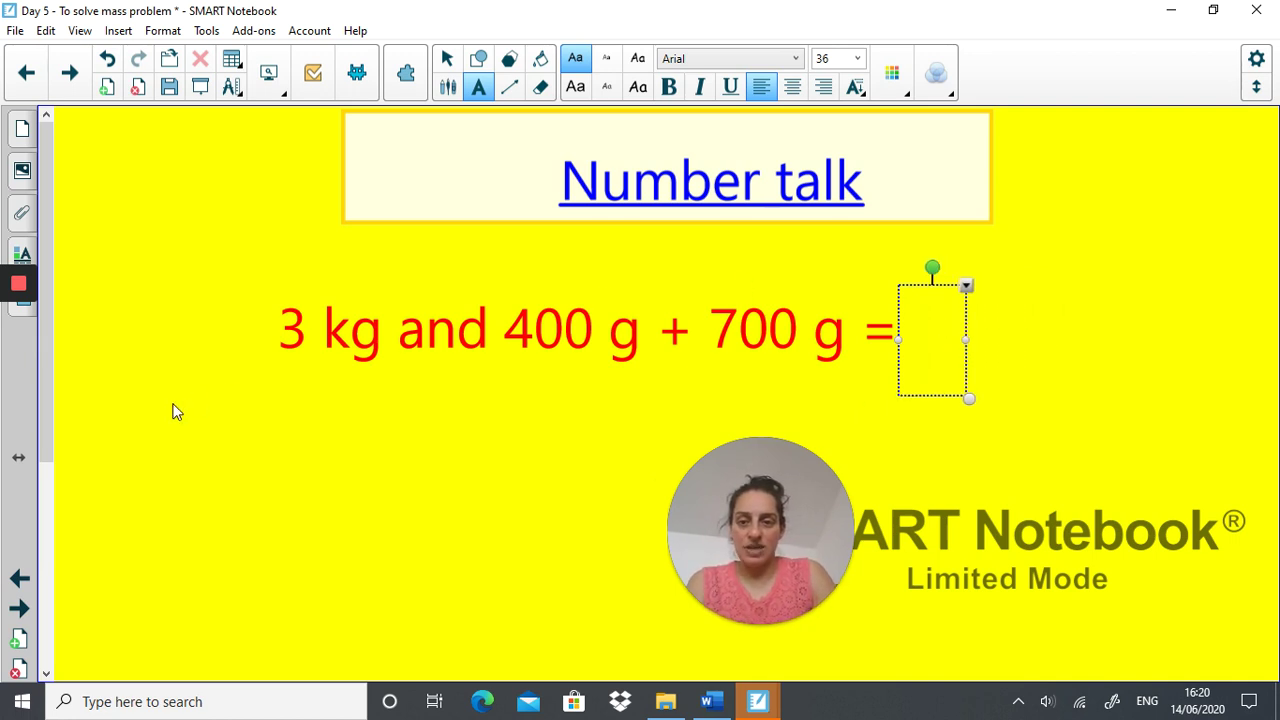
pyautogui.press('Escape')
# - Note 3000g beneath the sum and begin the answer '4100g or 4 kg and'
pyautogui.click(267, 366)
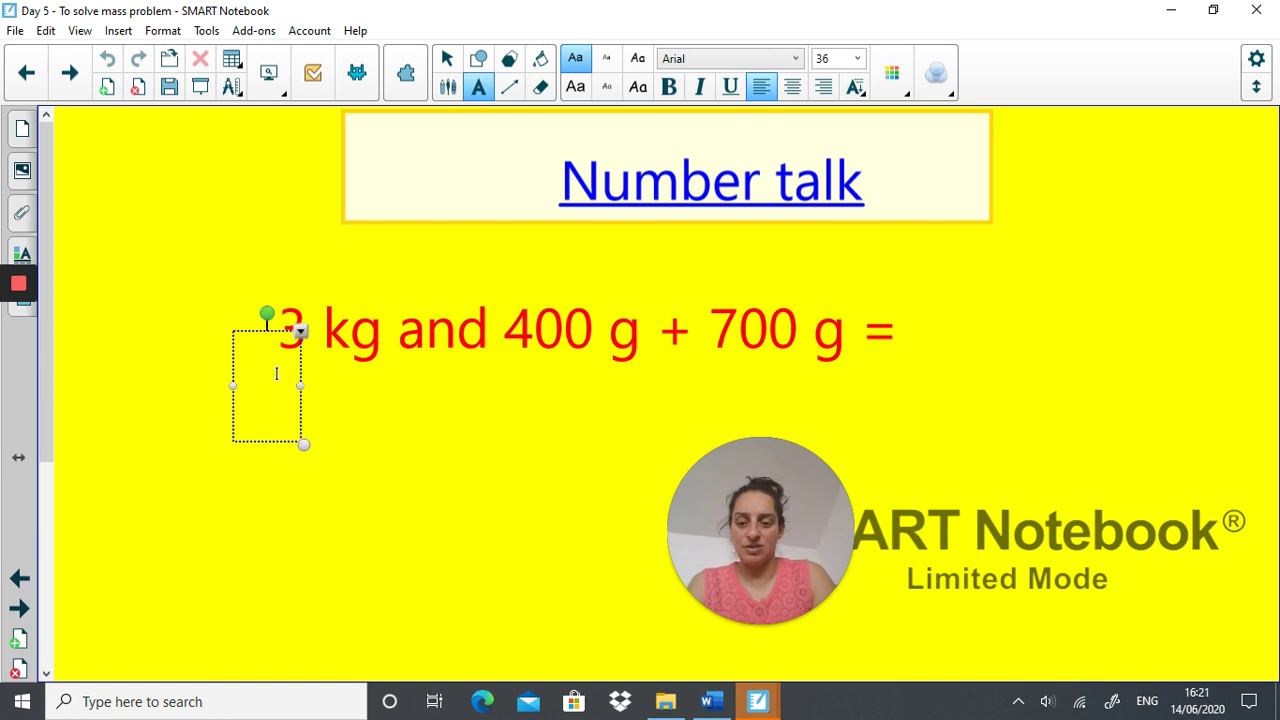
pyautogui.write('3000g')
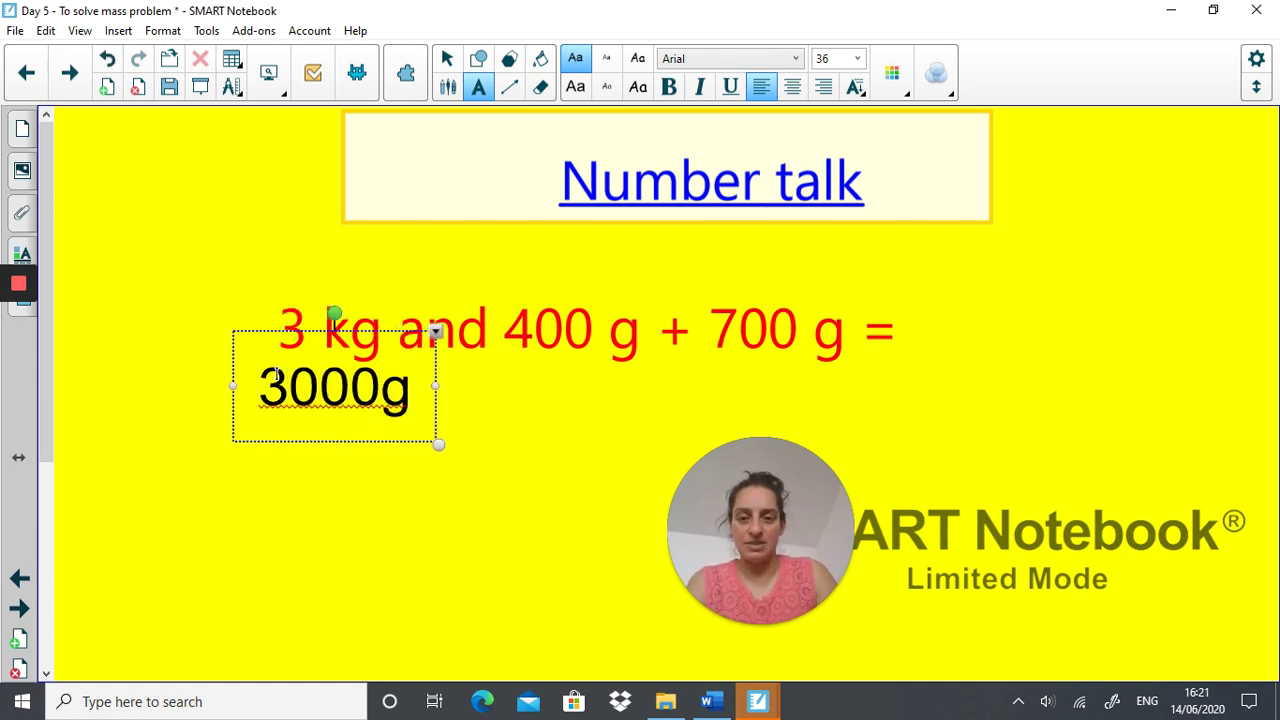
pyautogui.press('Escape')
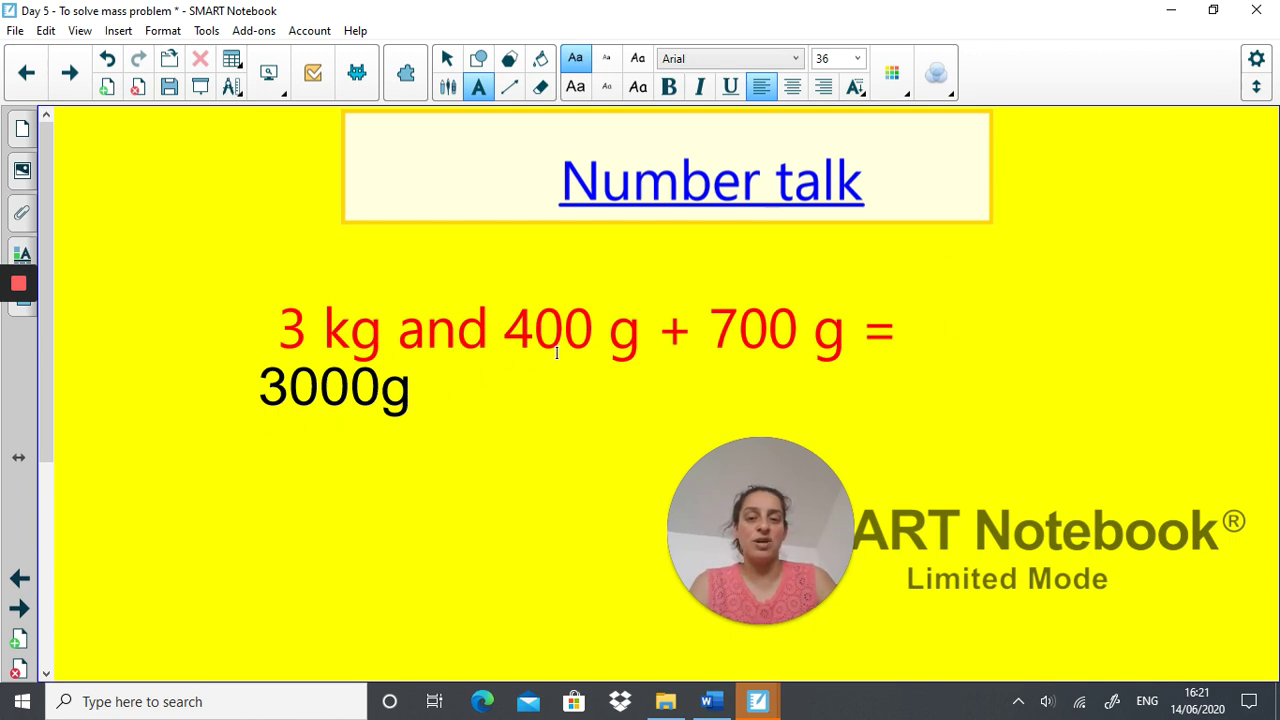
pyautogui.click(931, 330)
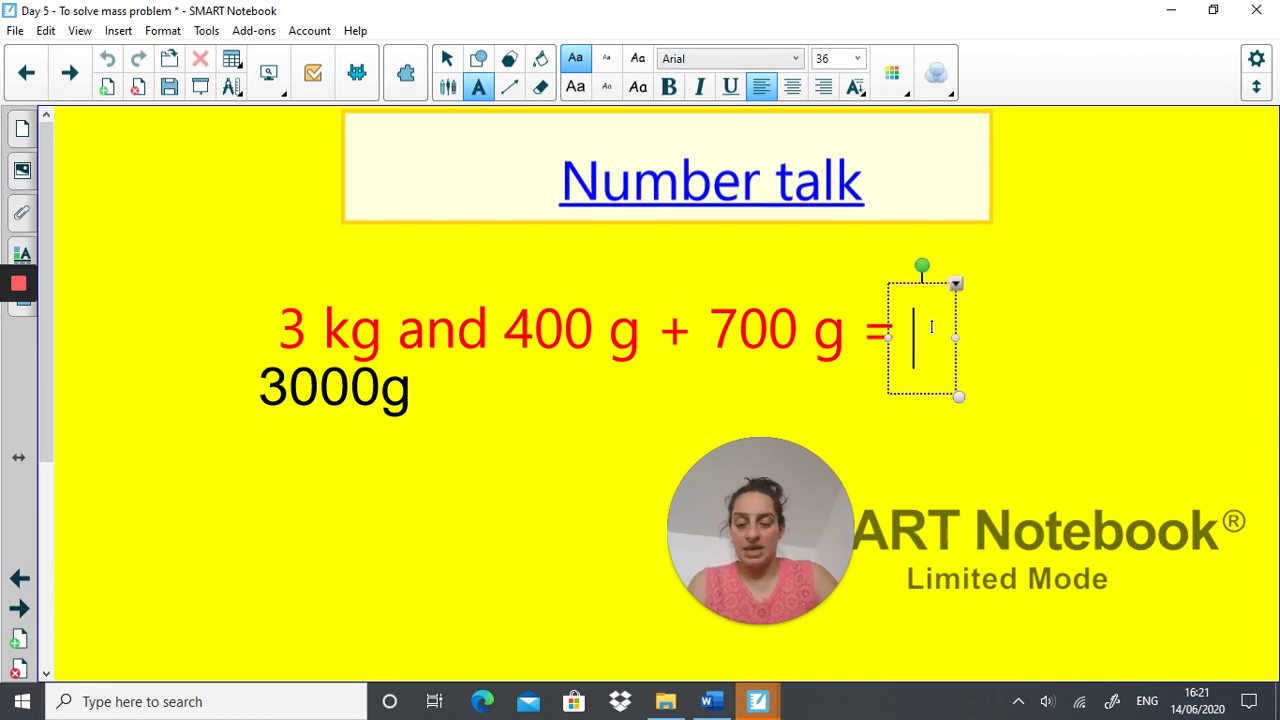
pyautogui.write('4')
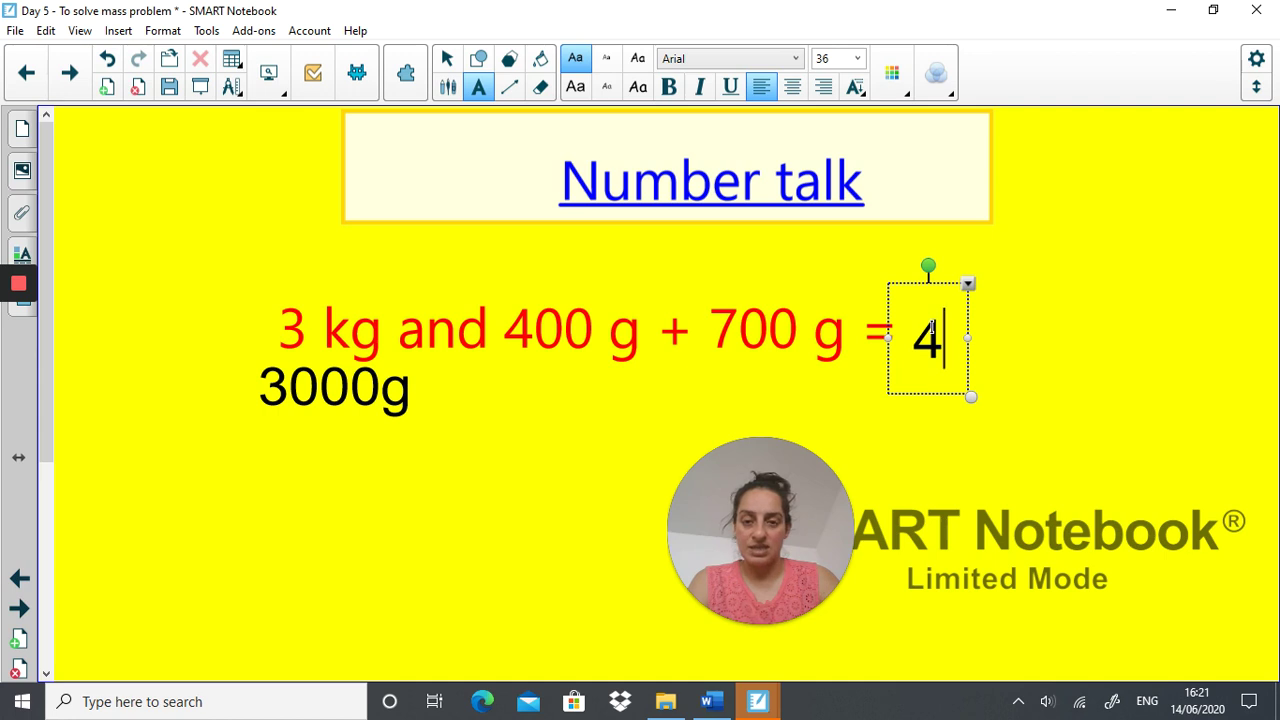
pyautogui.write('100')
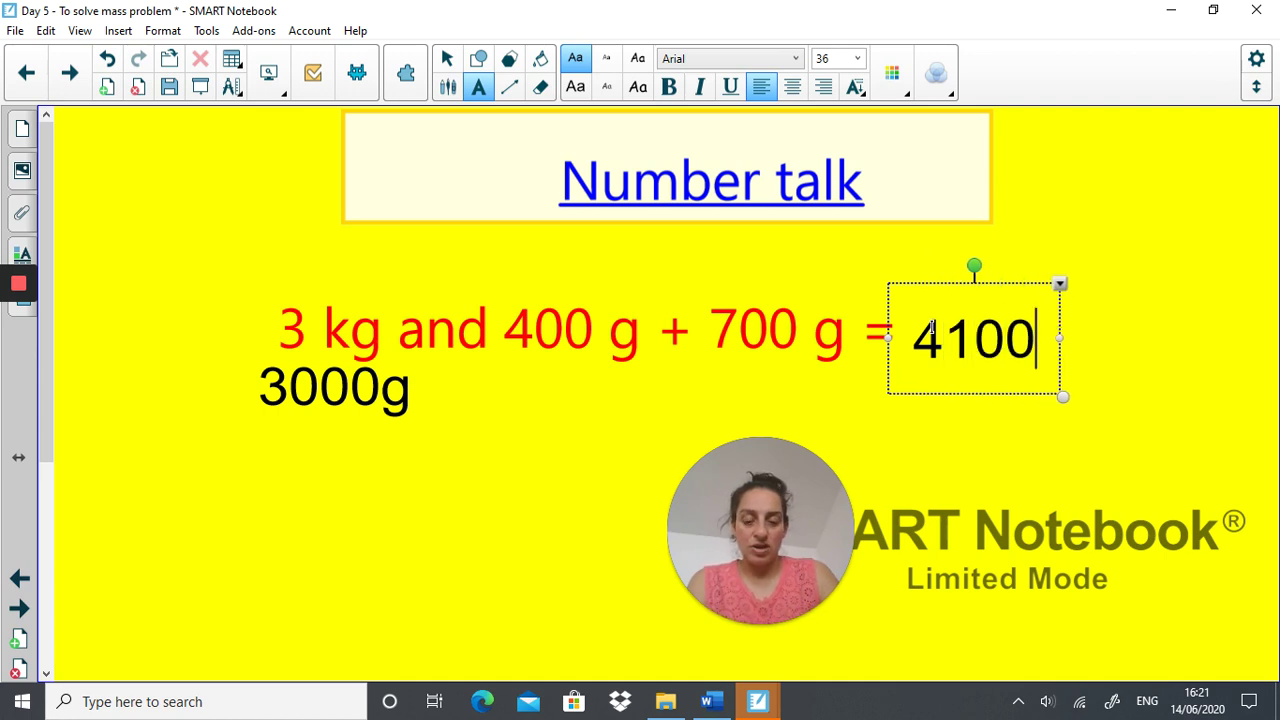
pyautogui.write('g or ')
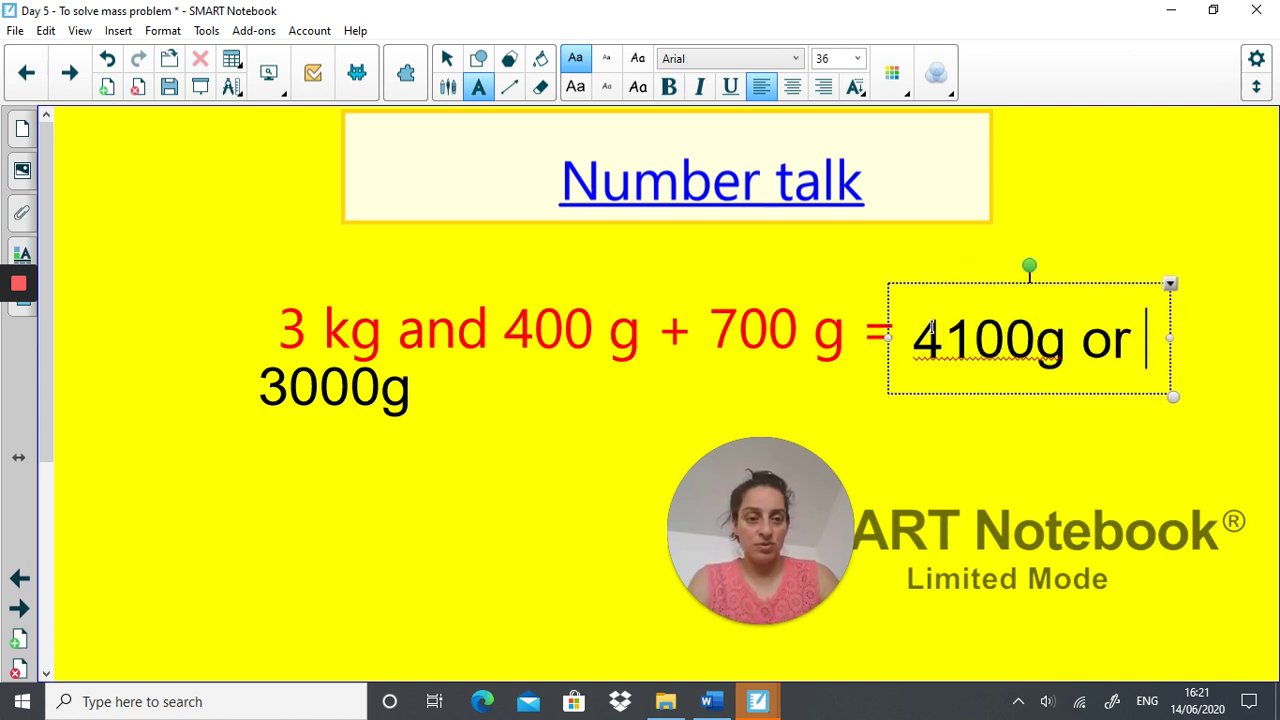
pyautogui.write('4 kg')
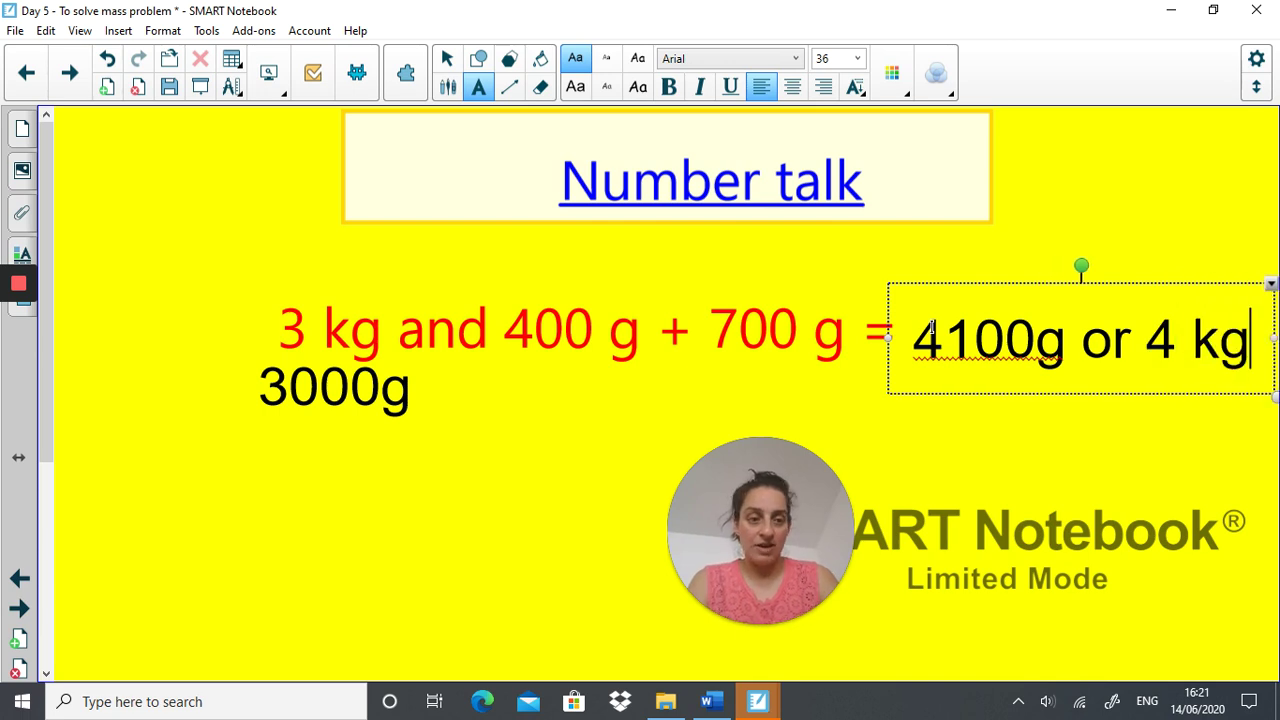
pyautogui.write(' and 100g')
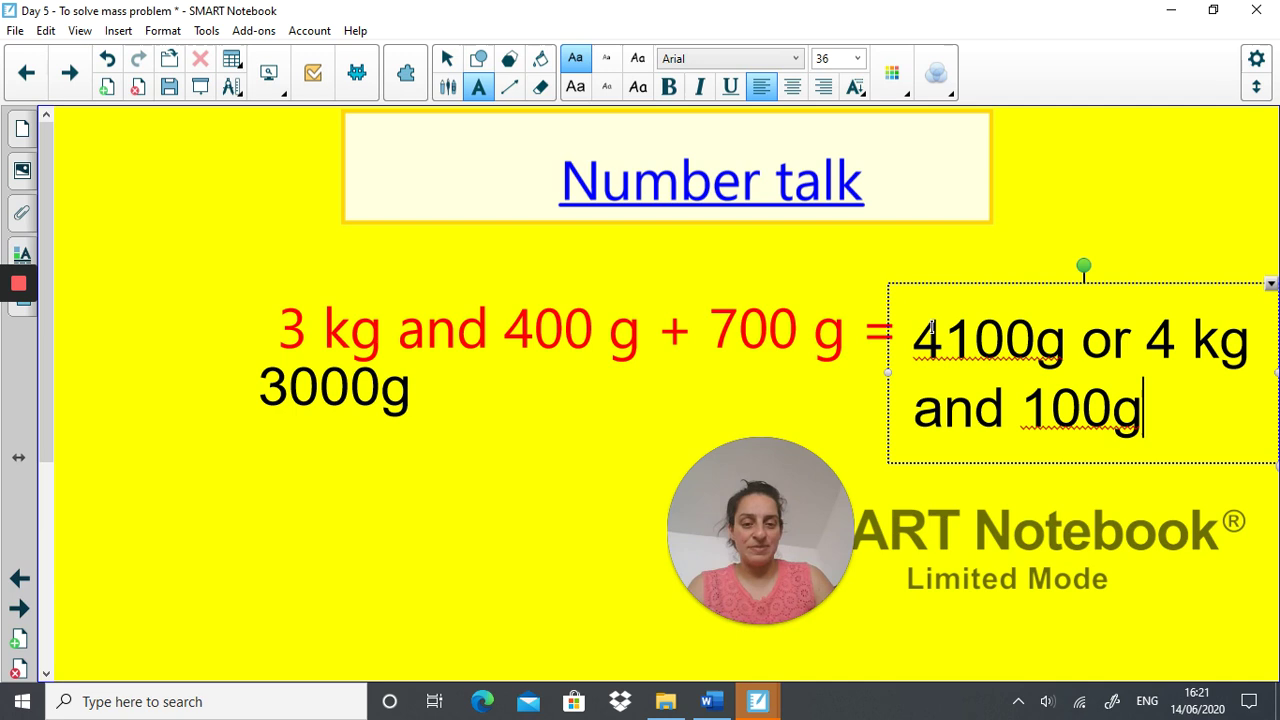
# - Advance past the Key vocabulary page to the page introducing mass problems
pyautogui.click(20, 608)
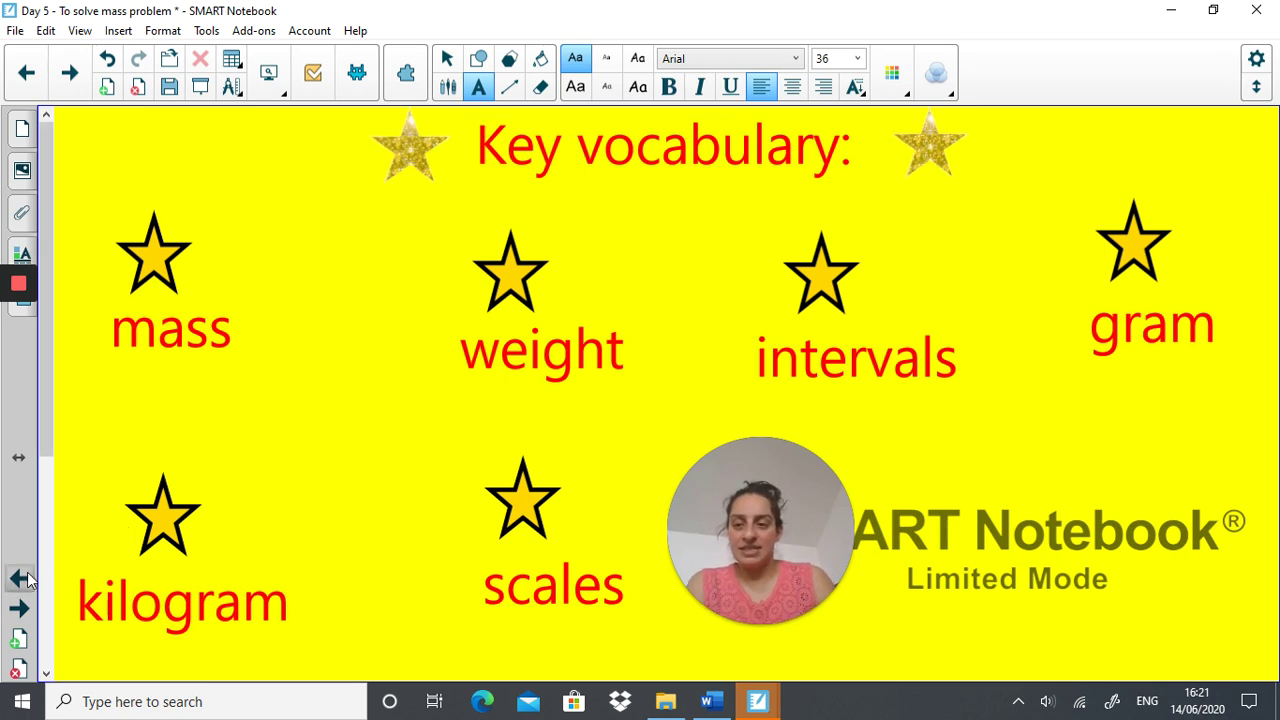
pyautogui.click(22, 607)
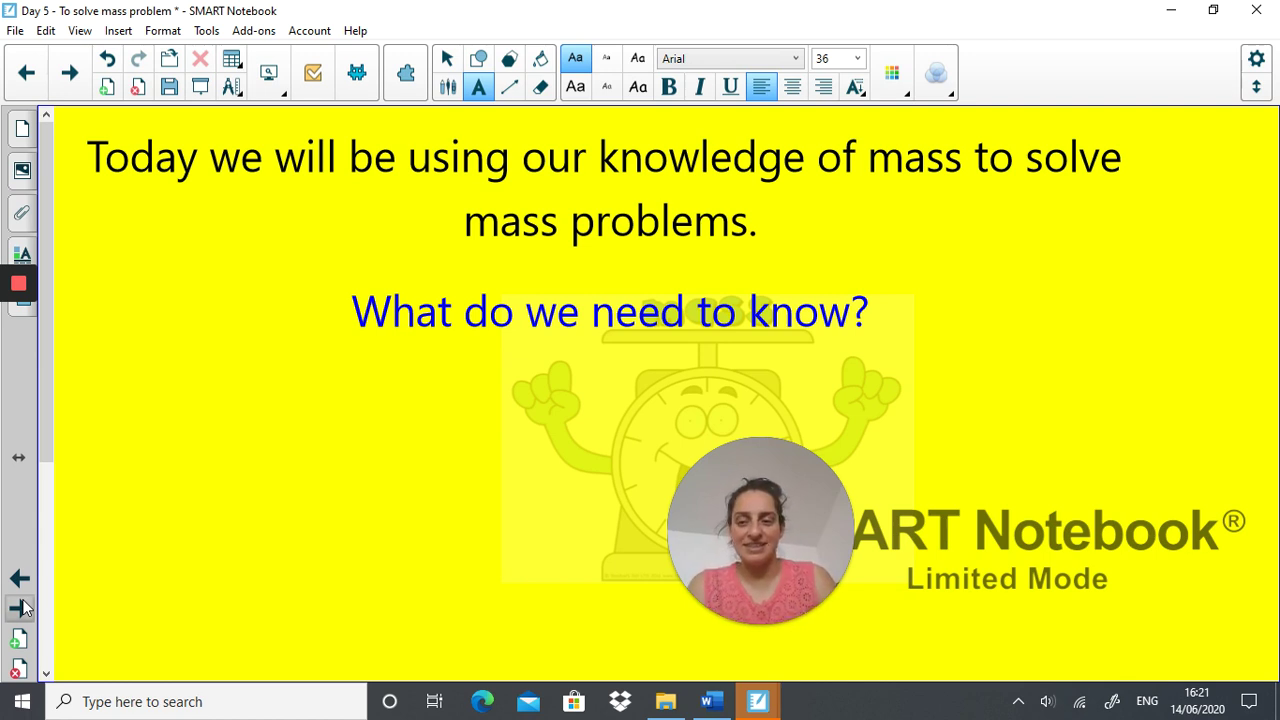
# - Slide the blue cover aside to reveal 1000 g = 1 kg, then advance to the apple page
pyautogui.click(17, 608)
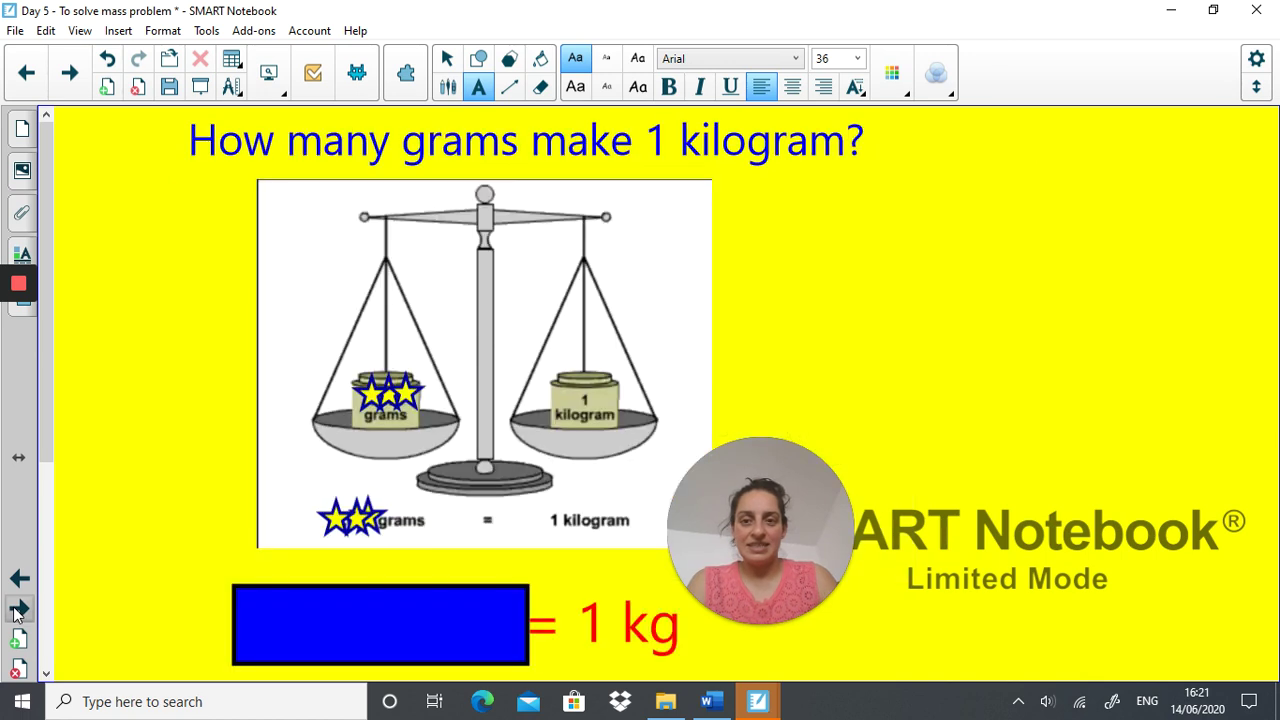
pyautogui.moveTo(738, 546)
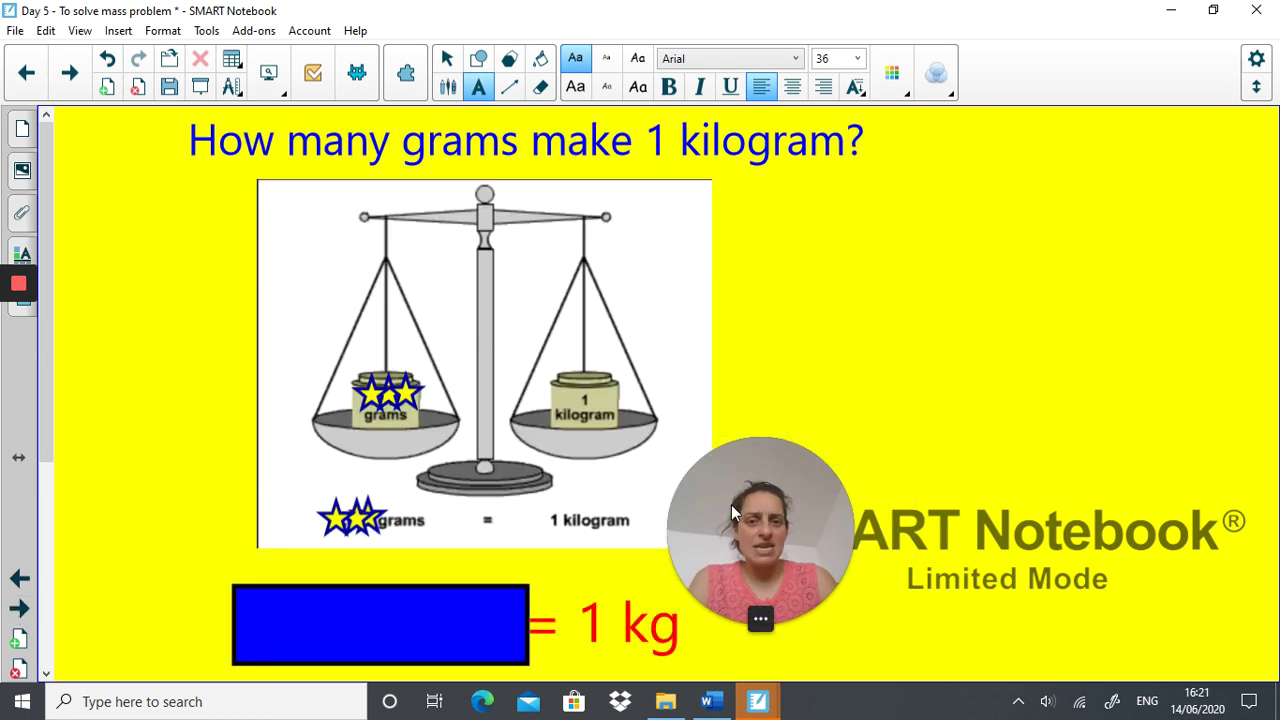
pyautogui.moveTo(731, 504); pyautogui.dragTo(888, 426)
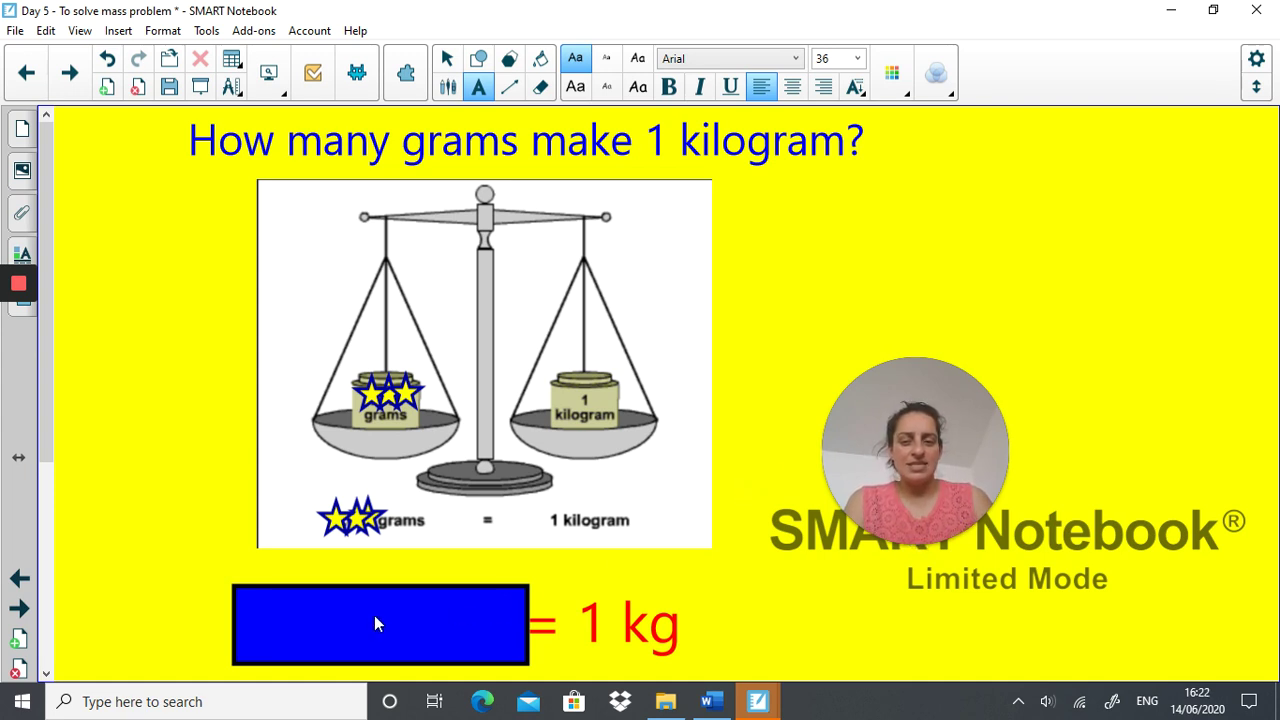
pyautogui.moveTo(373, 615); pyautogui.dragTo(280, 598)
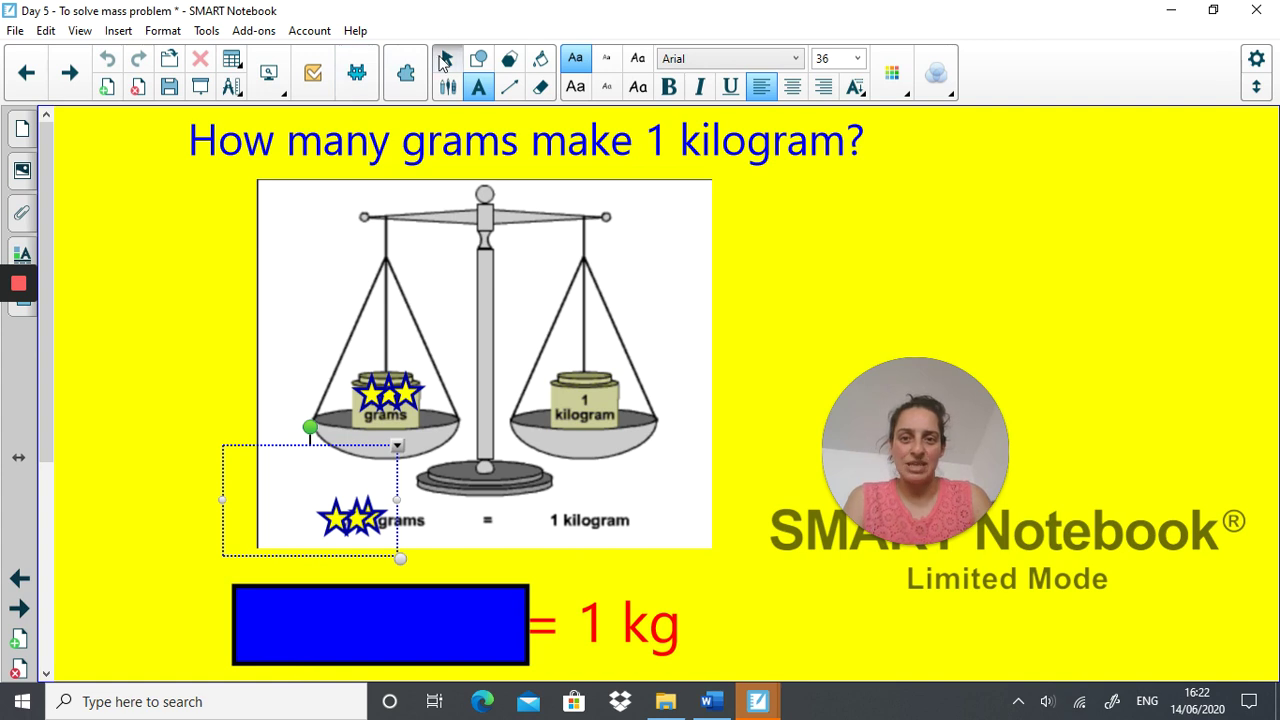
pyautogui.click(303, 590)
pyautogui.moveTo(318, 636); pyautogui.dragTo(189, 337)
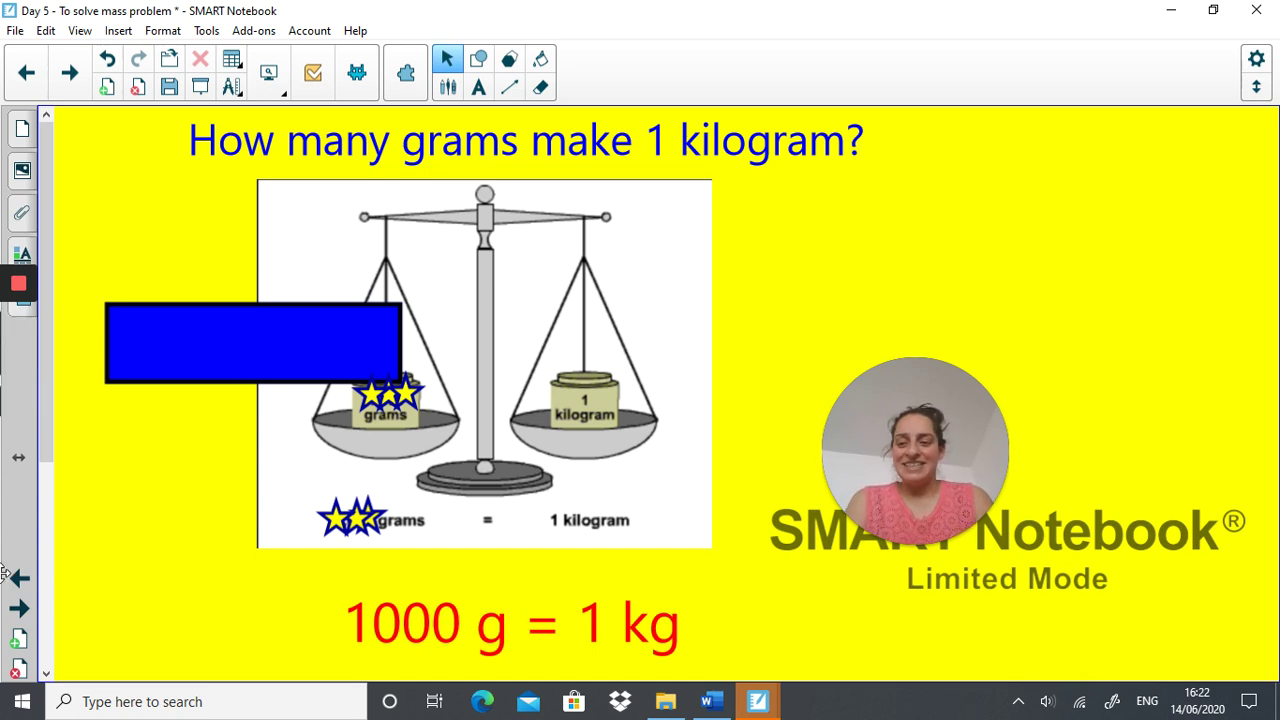
pyautogui.click(20, 609)
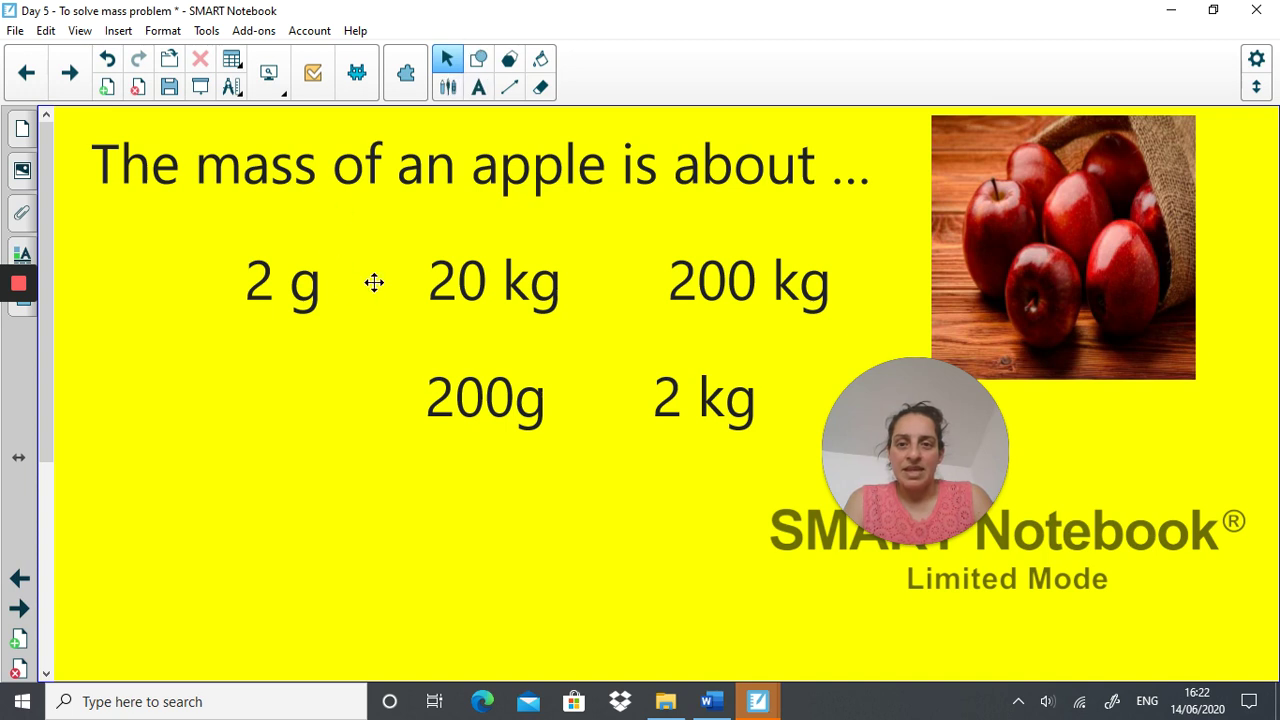
# - Underline 200g as the apple's mass with a straight line, then return to Select
pyautogui.click(509, 86)
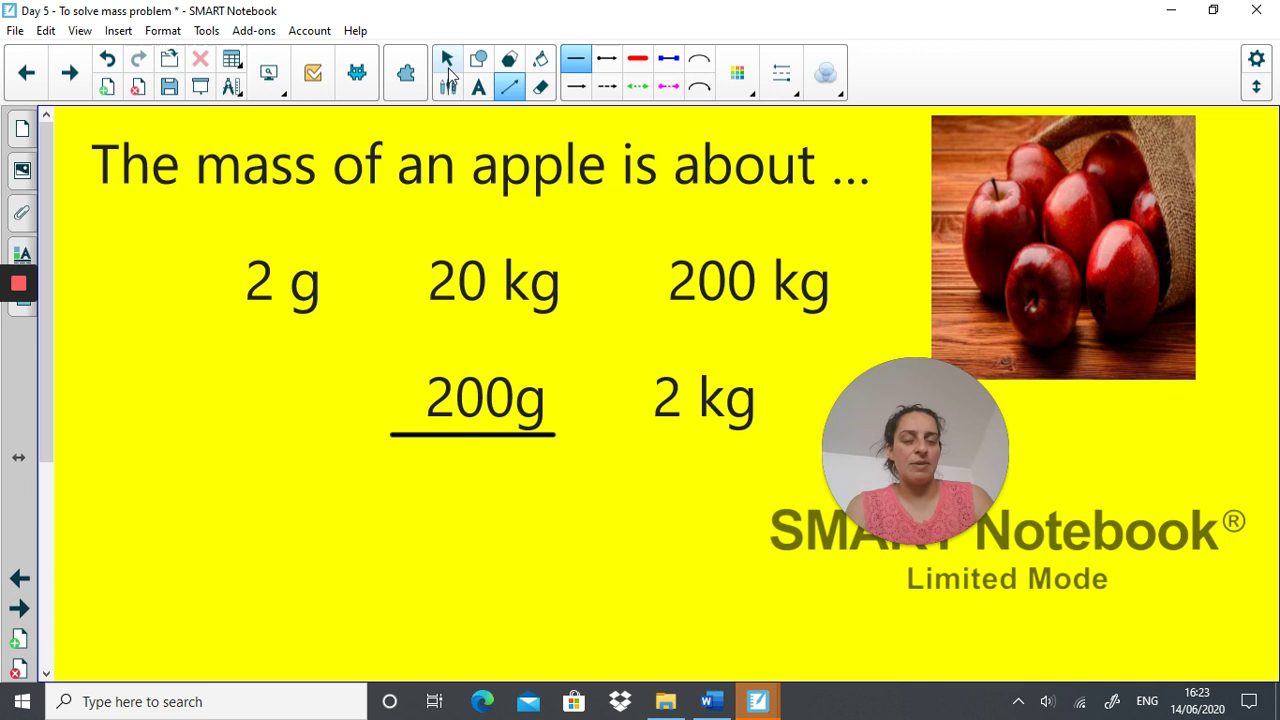
pyautogui.click(448, 68)
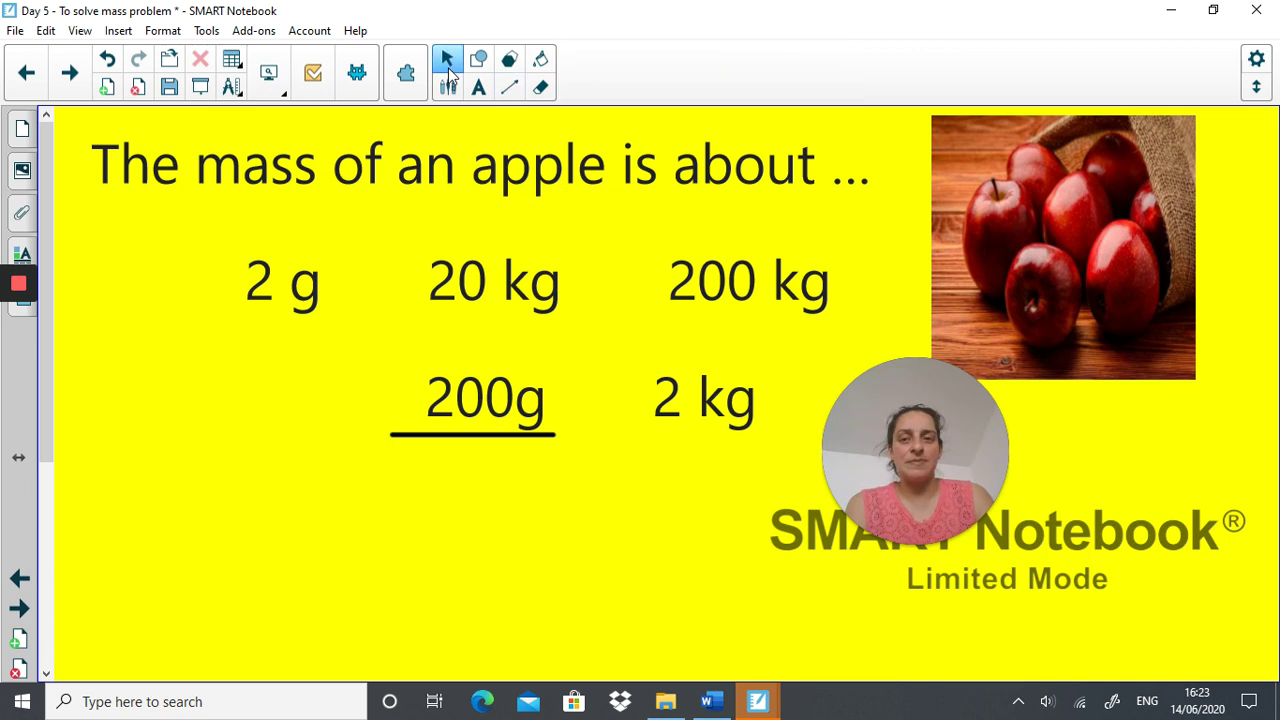
# - Advance to the ordering-masses page and drag an item on it downward
pyautogui.click(20, 607)
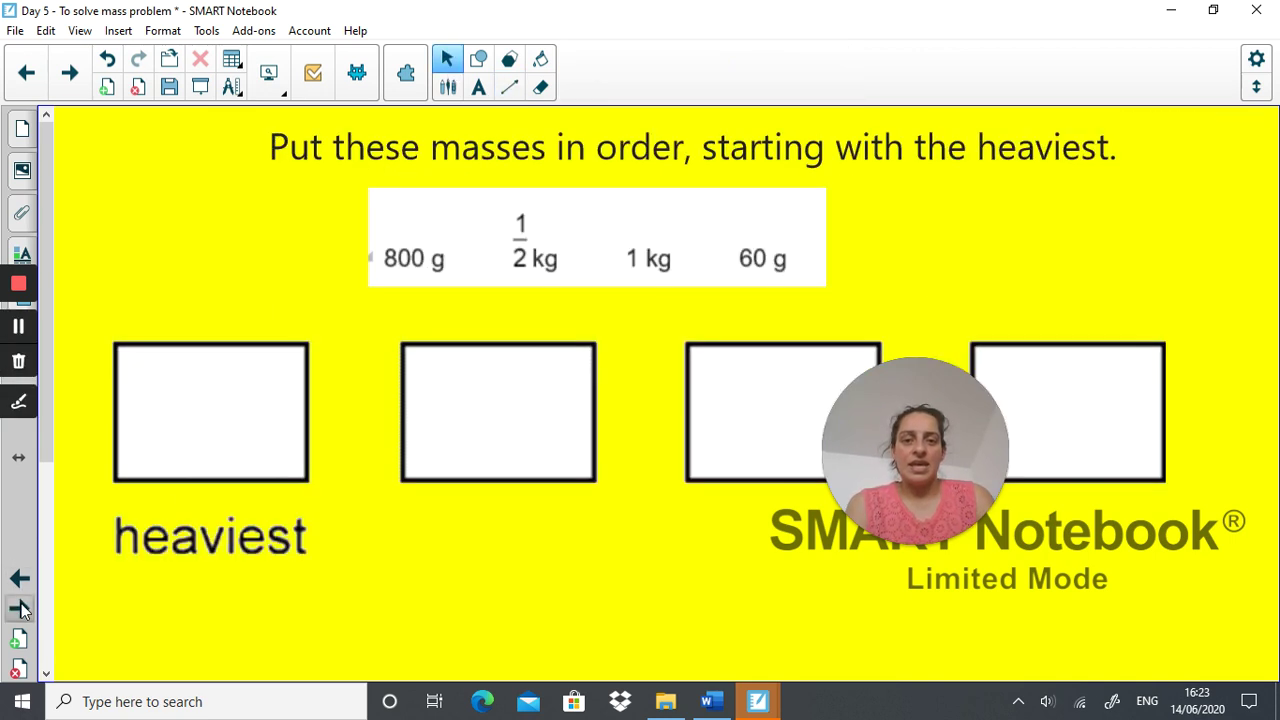
pyautogui.moveTo(913, 412)
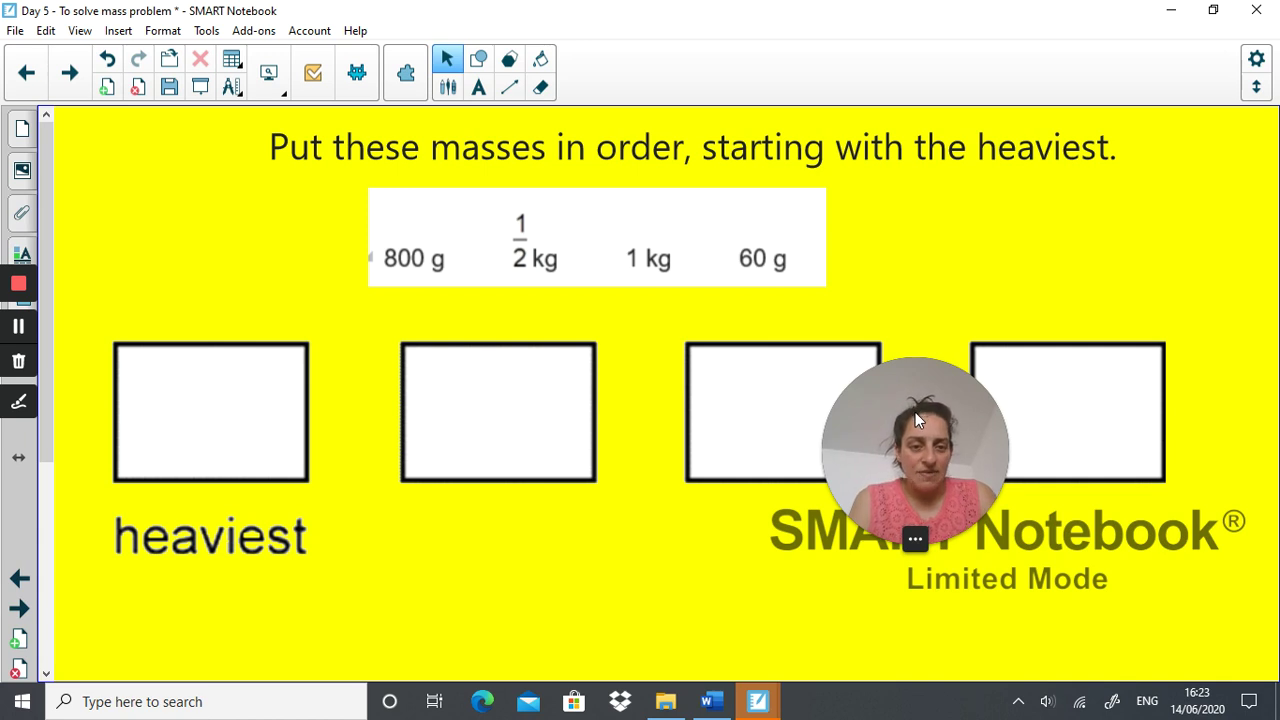
pyautogui.moveTo(915, 412); pyautogui.dragTo(919, 534)
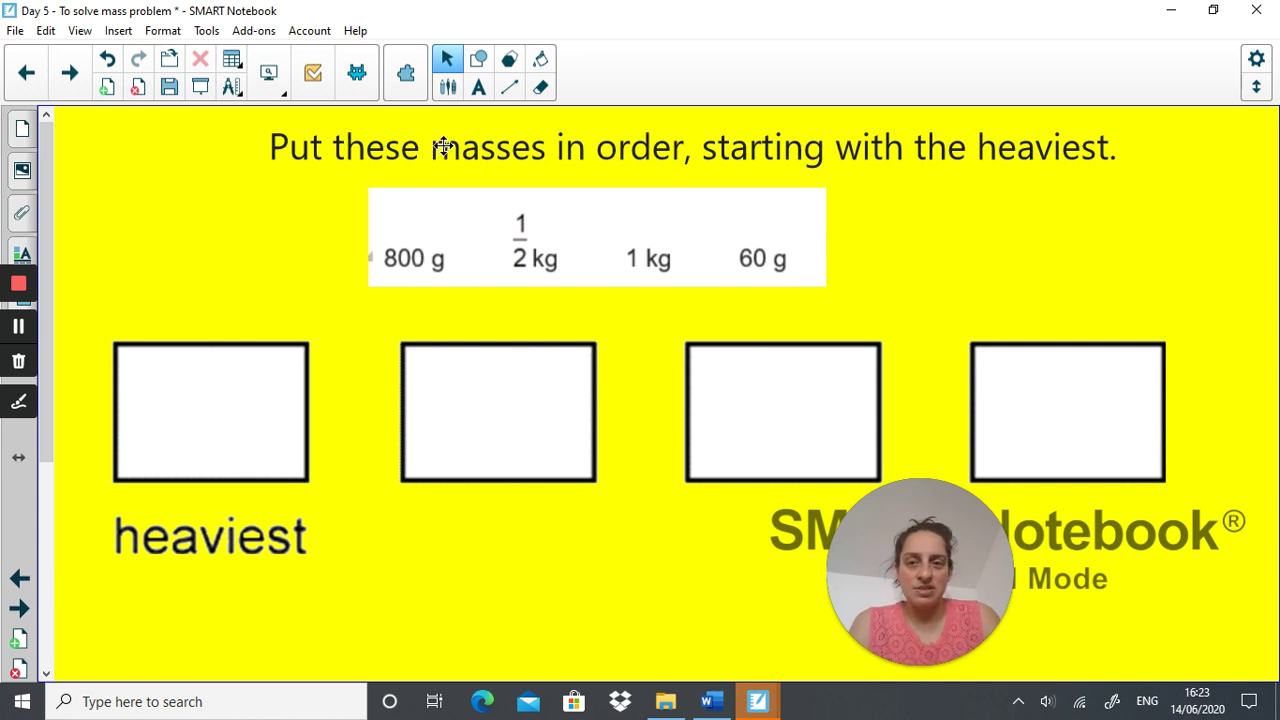
# - Add size-18 labels 500g under ½ kg and 1000g under 1 kg
pyautogui.click(479, 88)
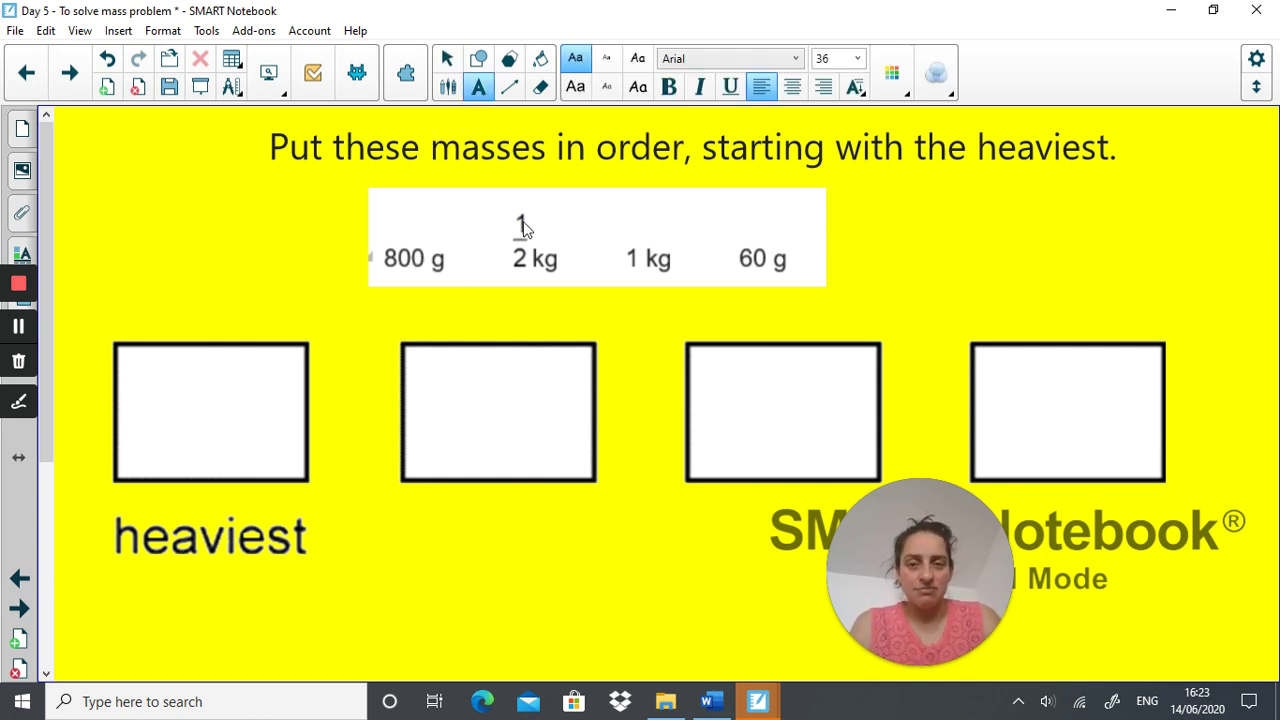
pyautogui.click(605, 60)
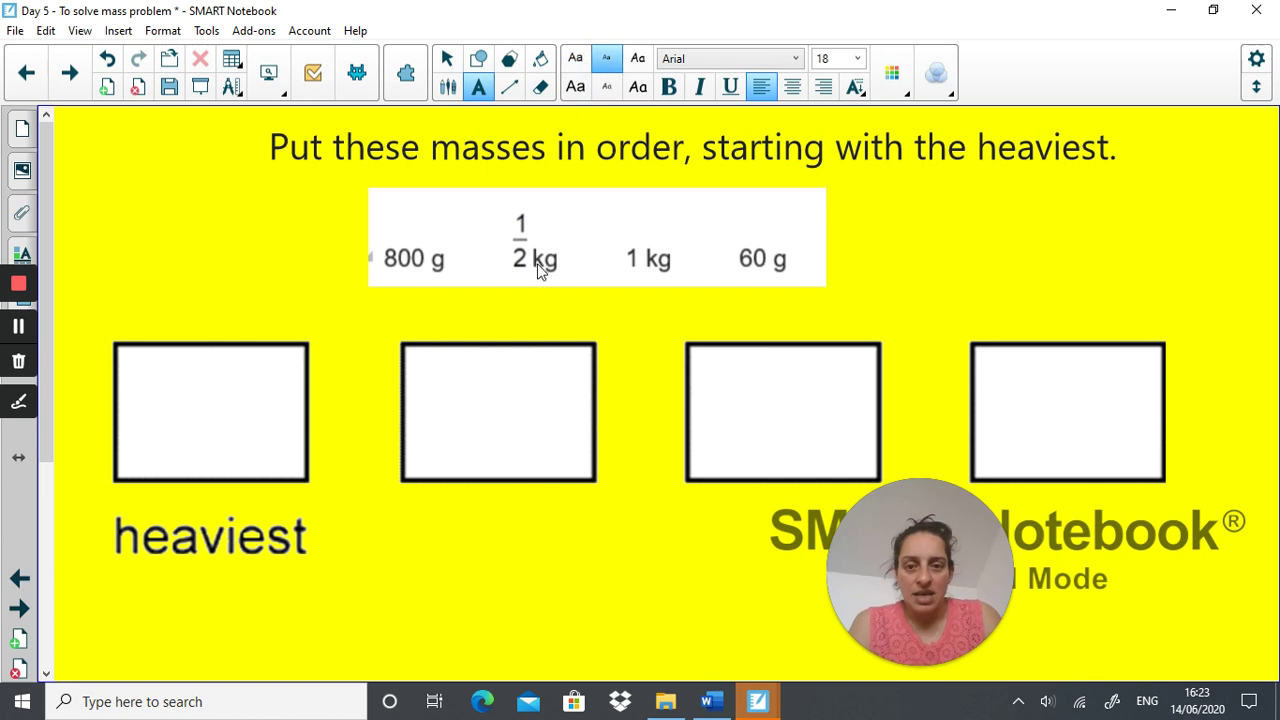
pyautogui.click(484, 290)
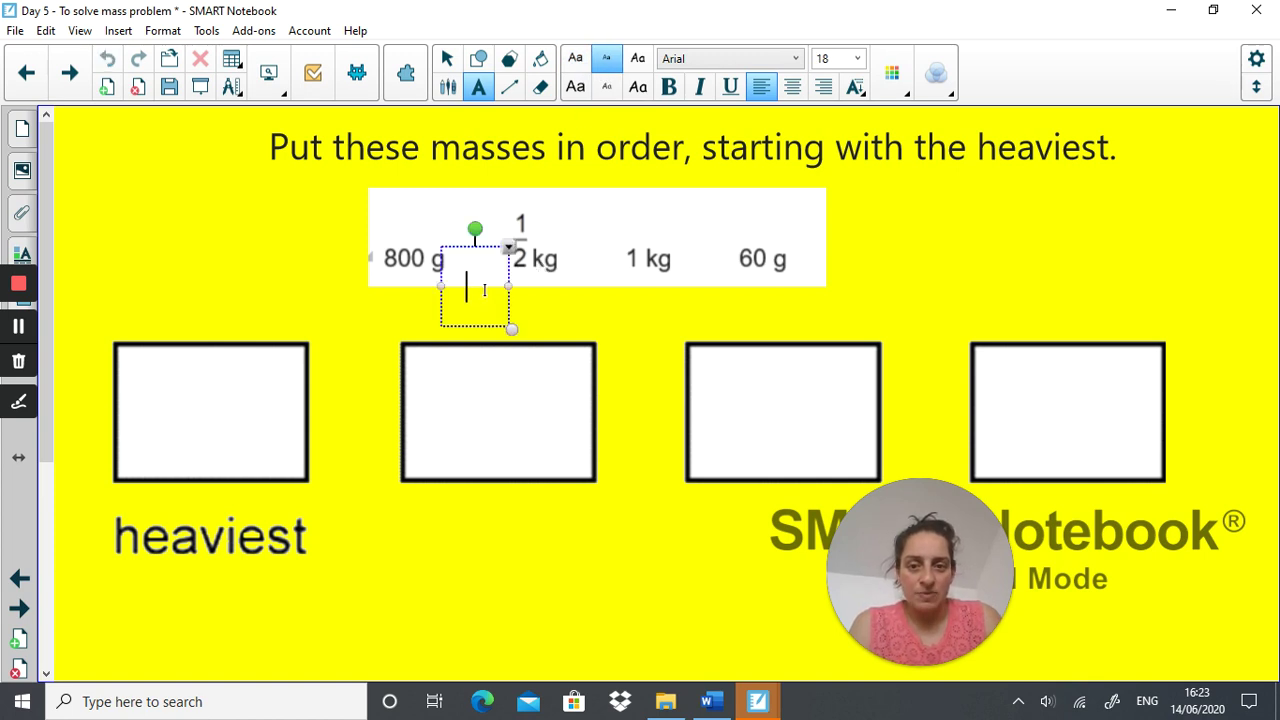
pyautogui.write('500g')
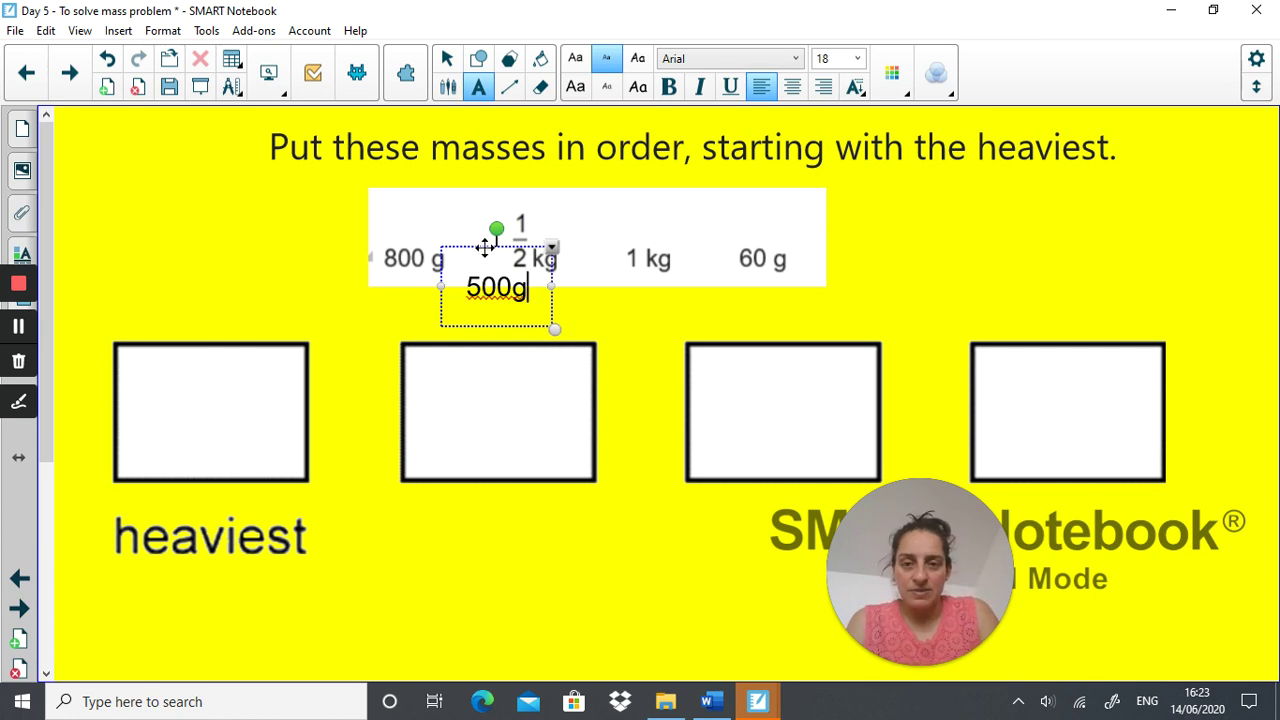
pyautogui.moveTo(486, 259); pyautogui.dragTo(525, 267)
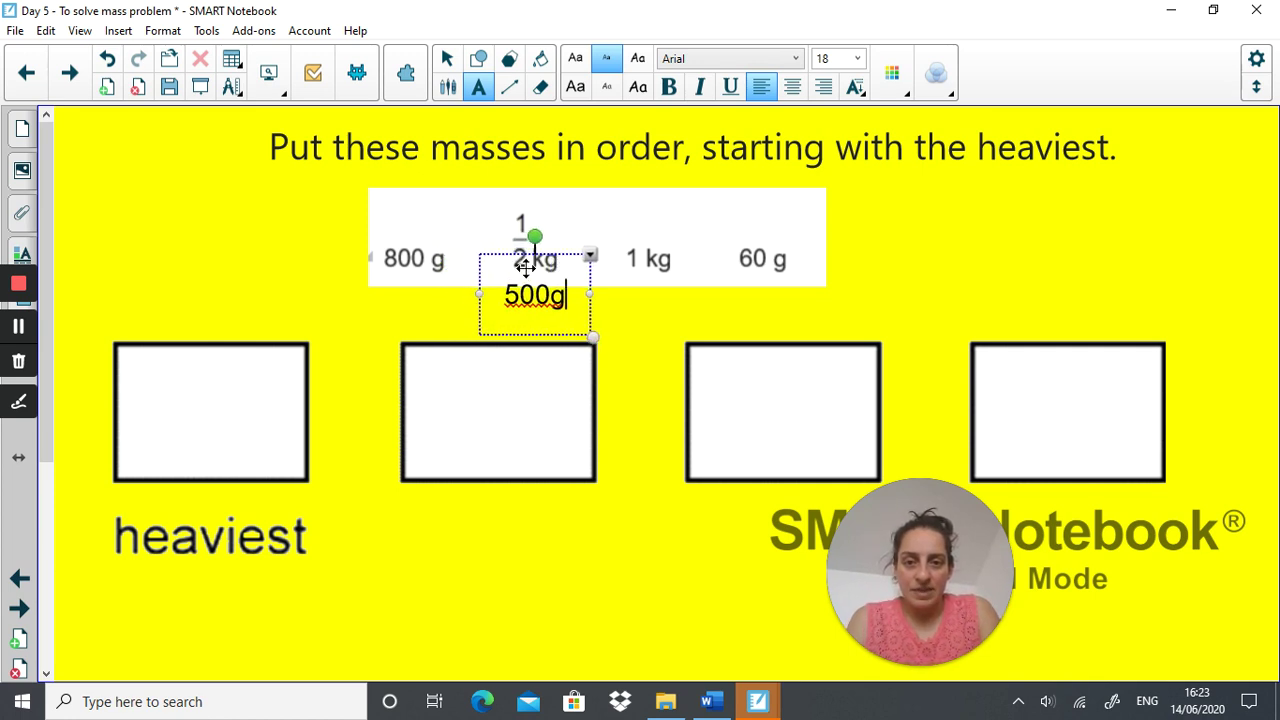
pyautogui.click(621, 291)
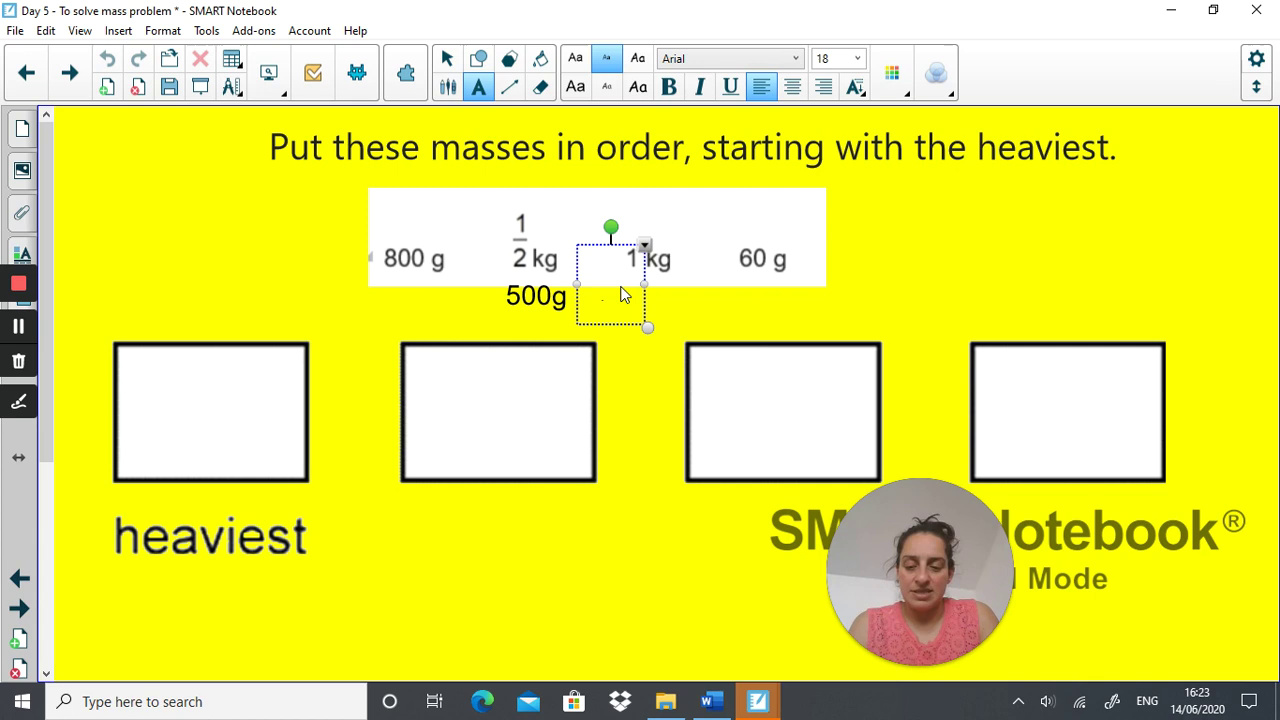
pyautogui.write('1000g')
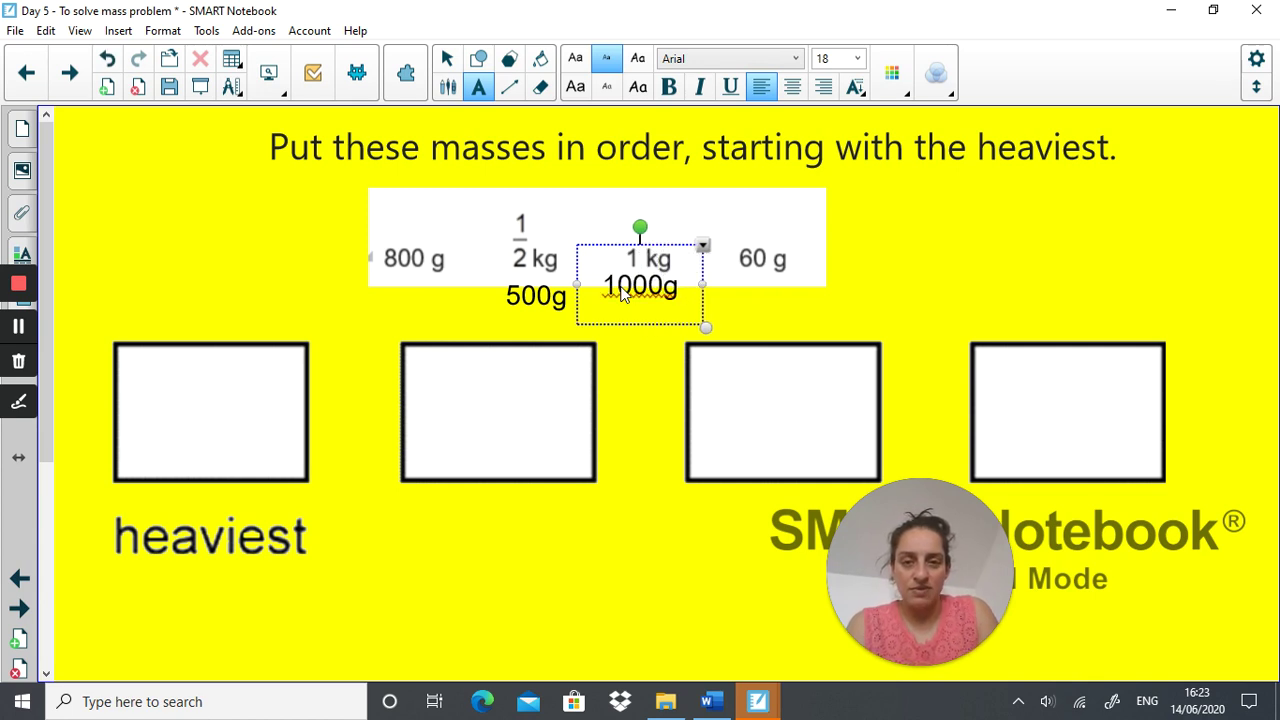
pyautogui.moveTo(608, 247)
pyautogui.mouseDown()
pyautogui.moveTo(636, 275)
pyautogui.moveTo(621, 262)
pyautogui.mouseUp()
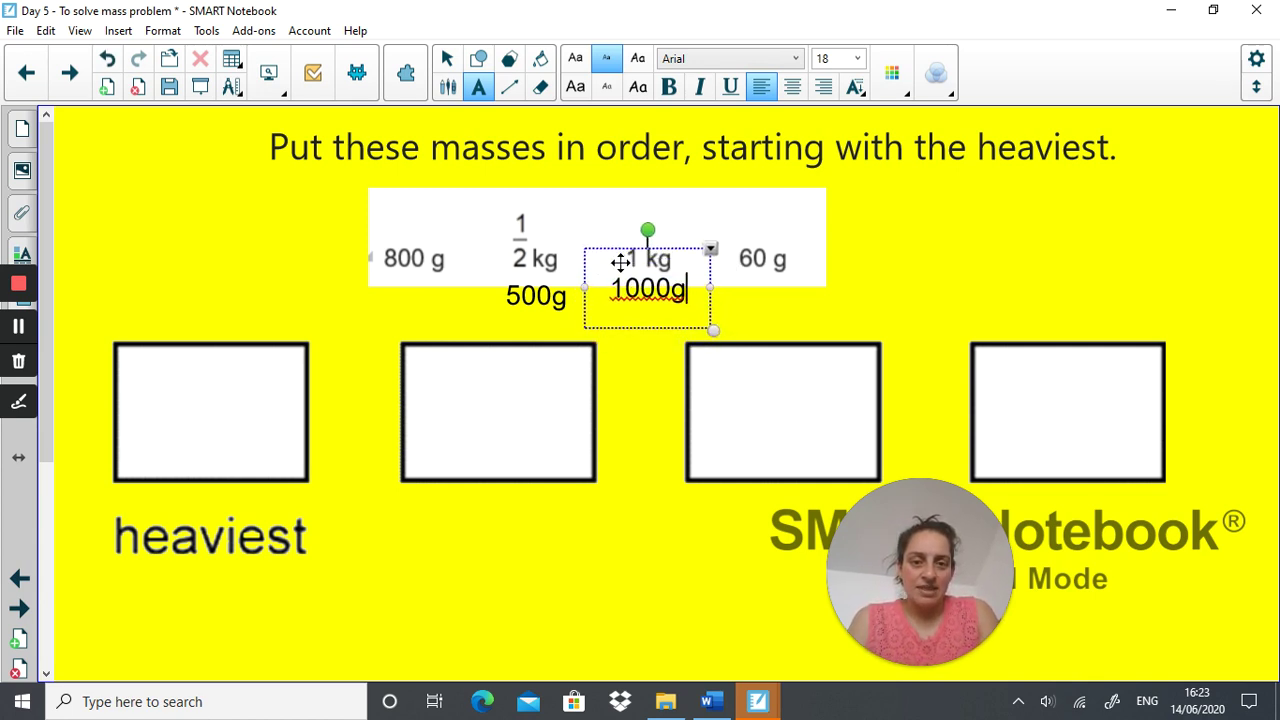
pyautogui.click(862, 208)
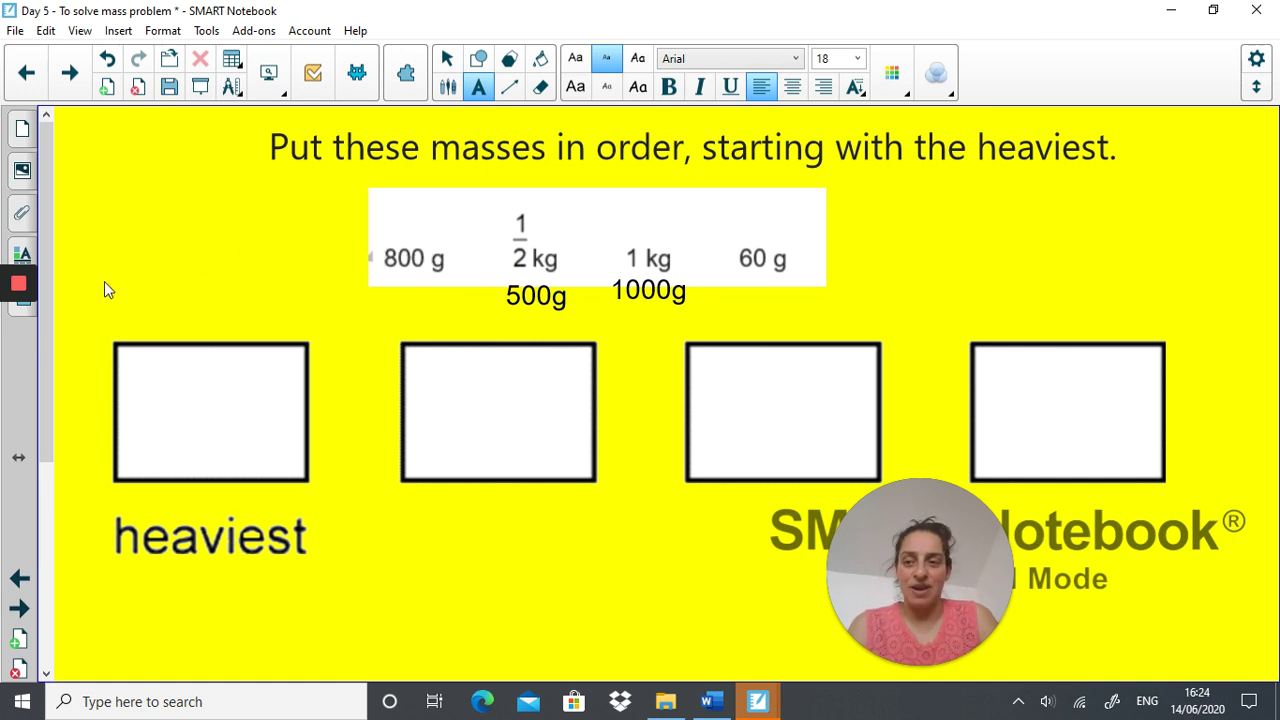
# - Enter 1000g, 800g, 500g and 60g into the four boxes, then go to Joe's scale page
pyautogui.moveTo(14, 298)
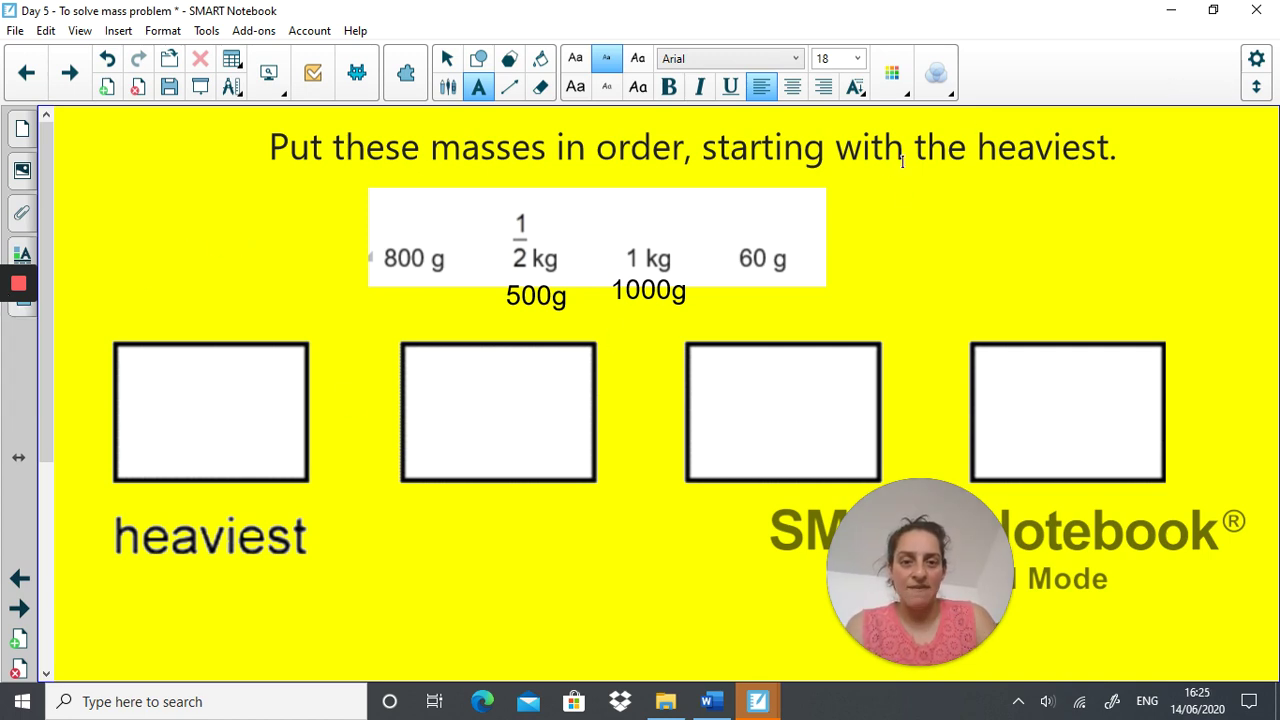
pyautogui.click(143, 408)
pyautogui.write('1000')
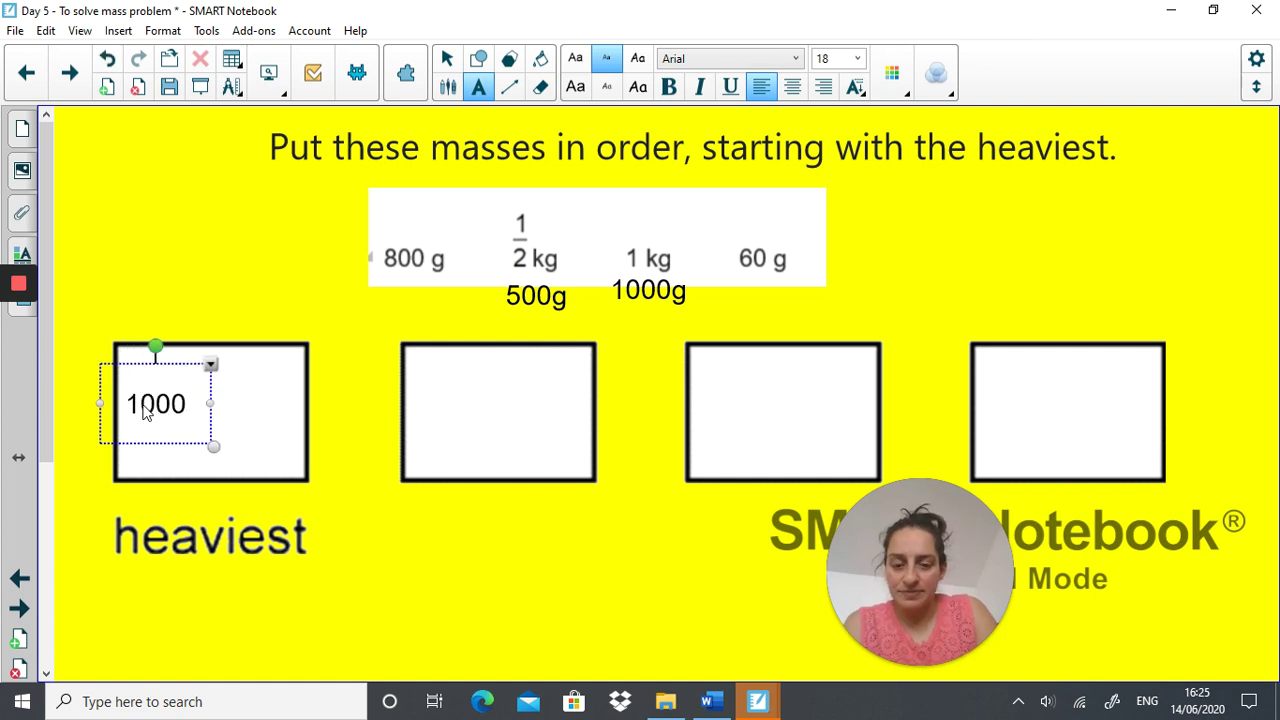
pyautogui.write('g')
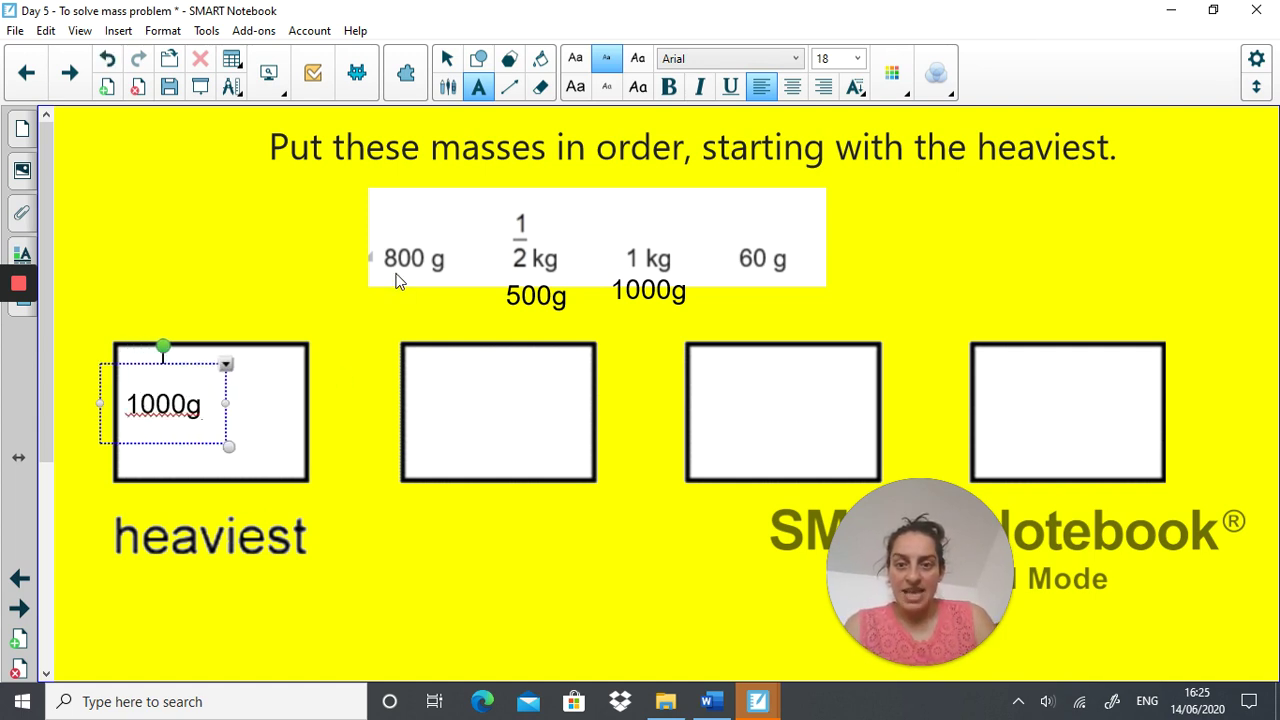
pyautogui.click(435, 403)
pyautogui.click(435, 403)
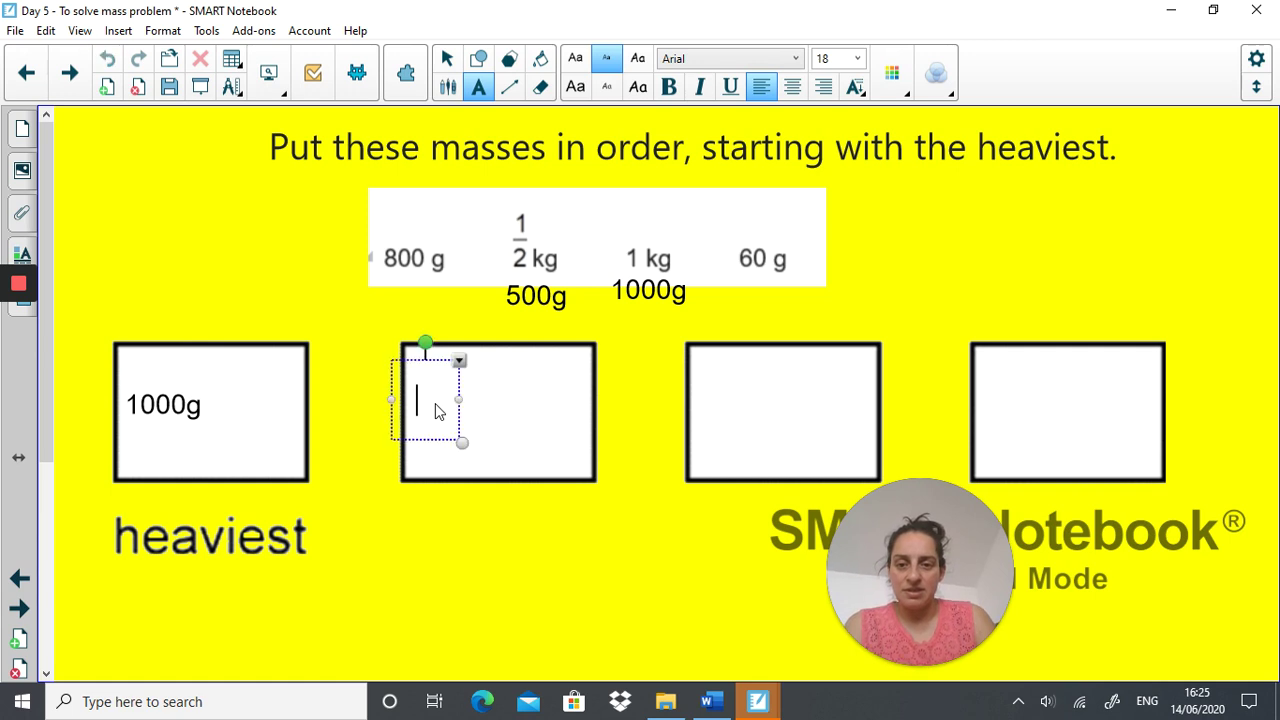
pyautogui.write('800g')
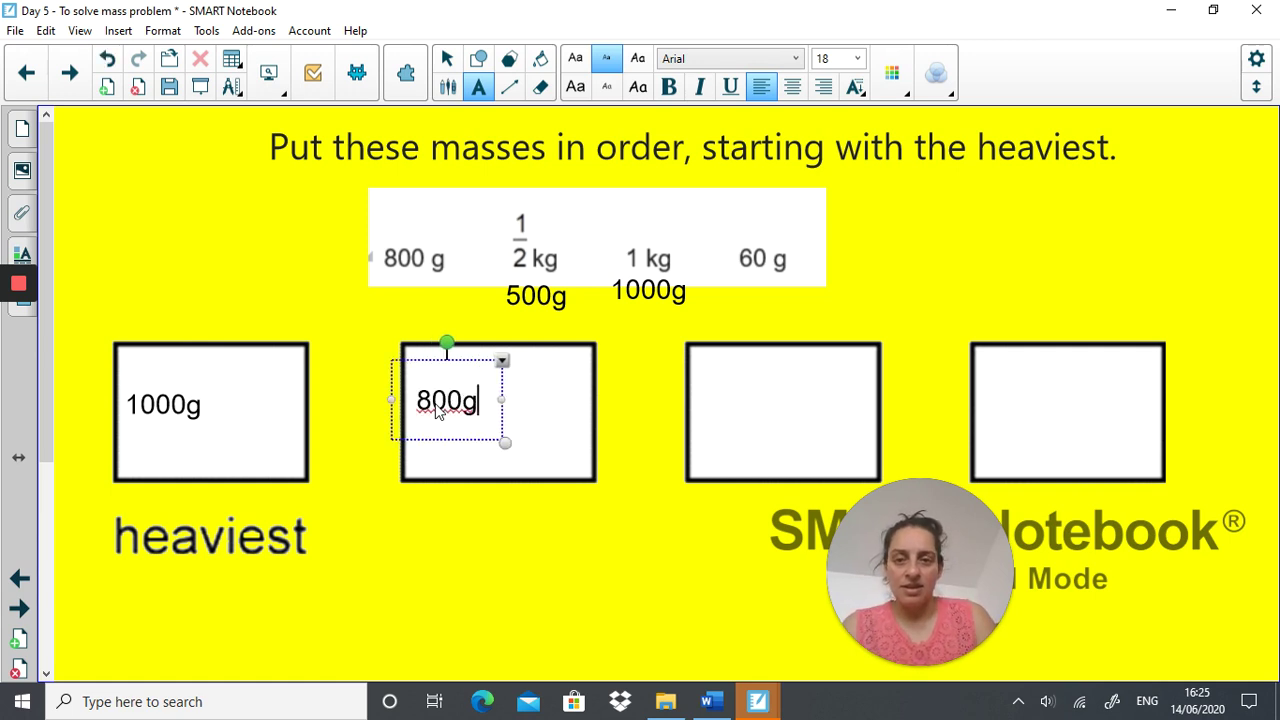
pyautogui.click(714, 401)
pyautogui.click(714, 401)
pyautogui.write('500g')
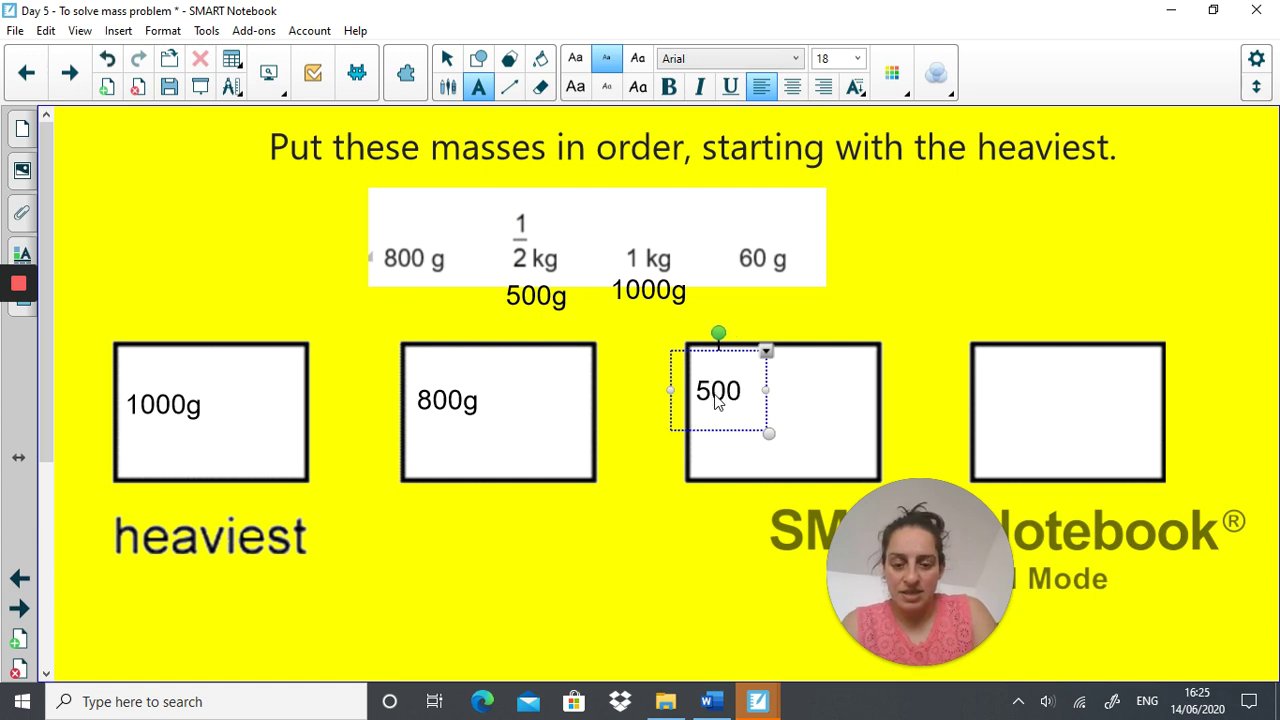
pyautogui.click(1013, 405)
pyautogui.click(1013, 405)
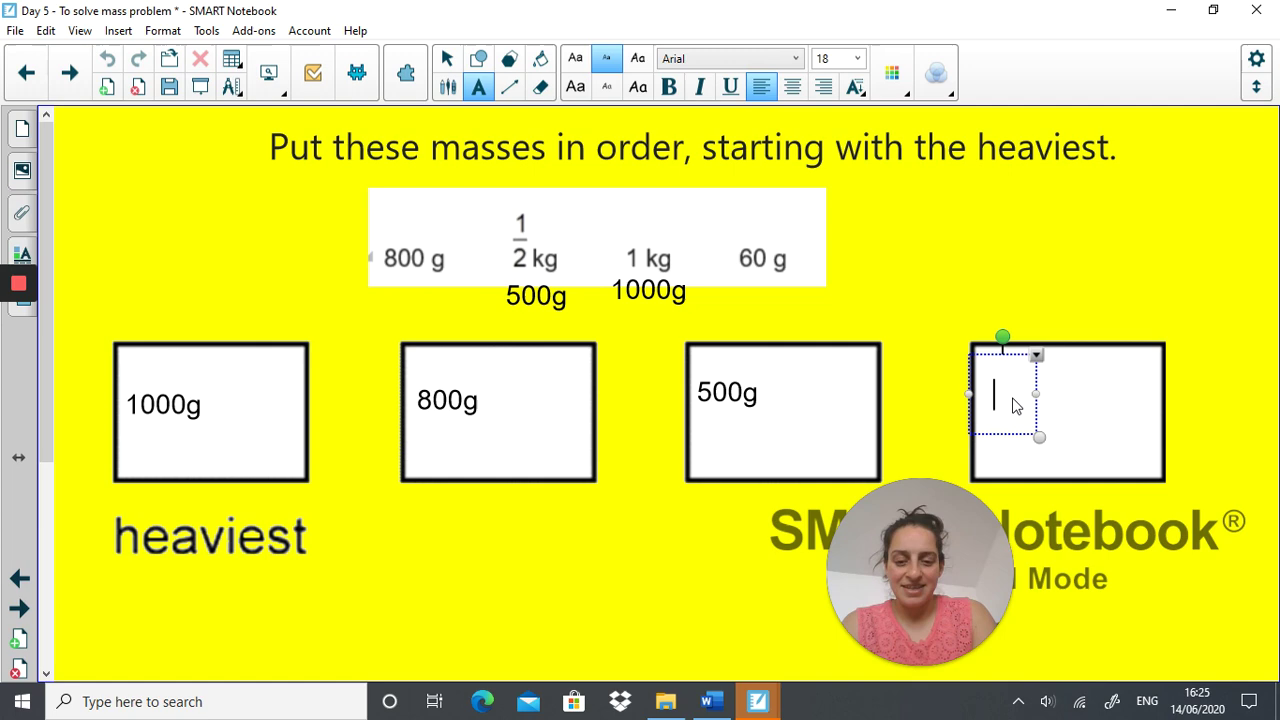
pyautogui.write('60g')
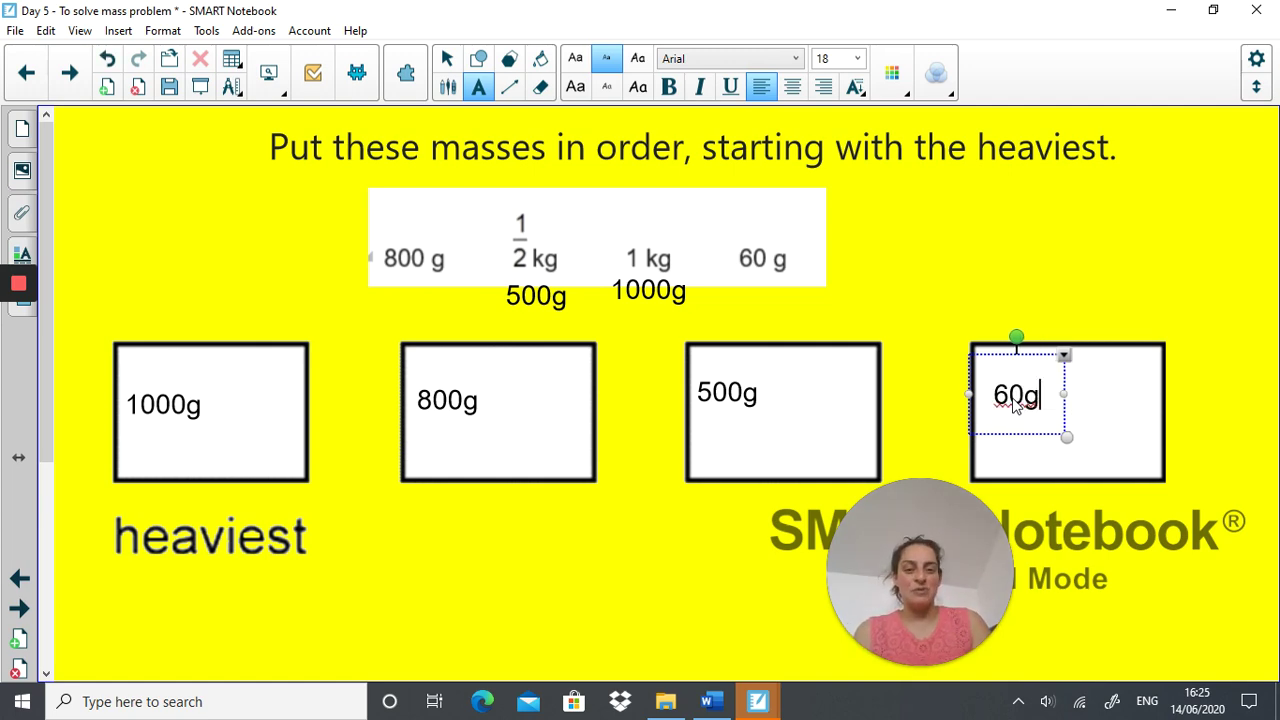
pyautogui.click(18, 609)
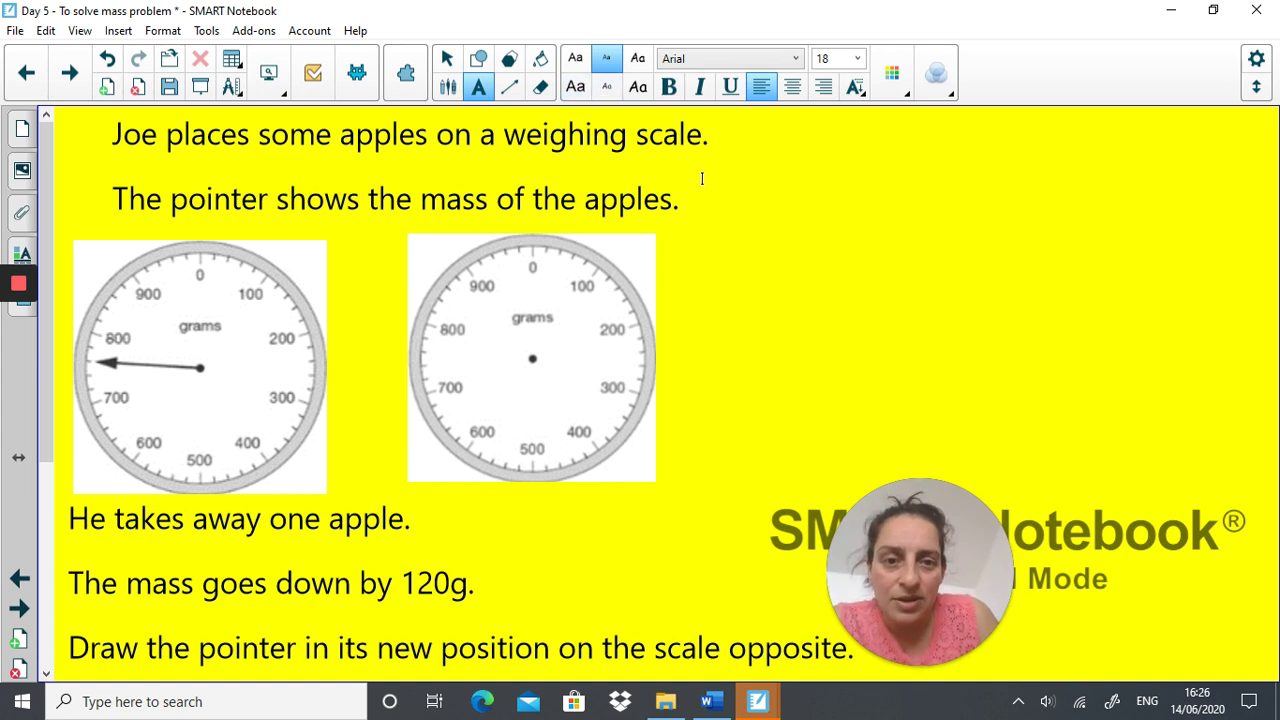
# - Write '750g - 120g = 630g' in Comic Sans MS 24 beside the apples question
pyautogui.click(605, 87)
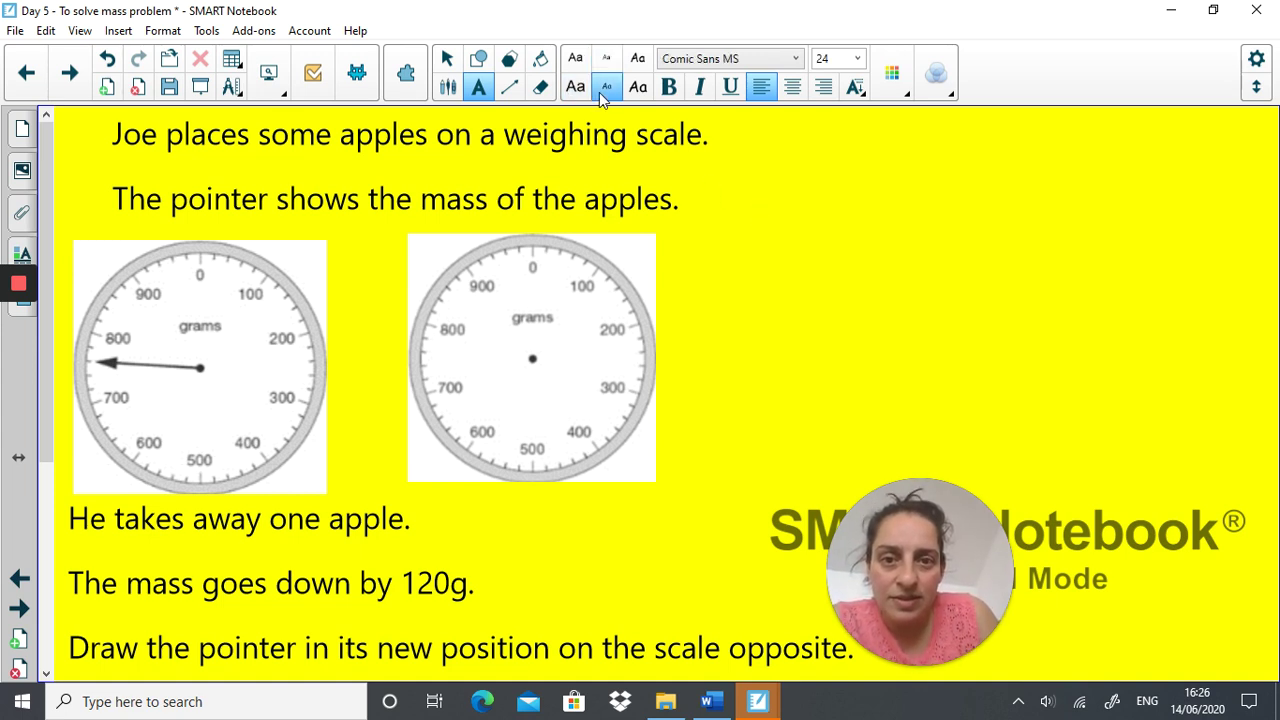
pyautogui.click(743, 205)
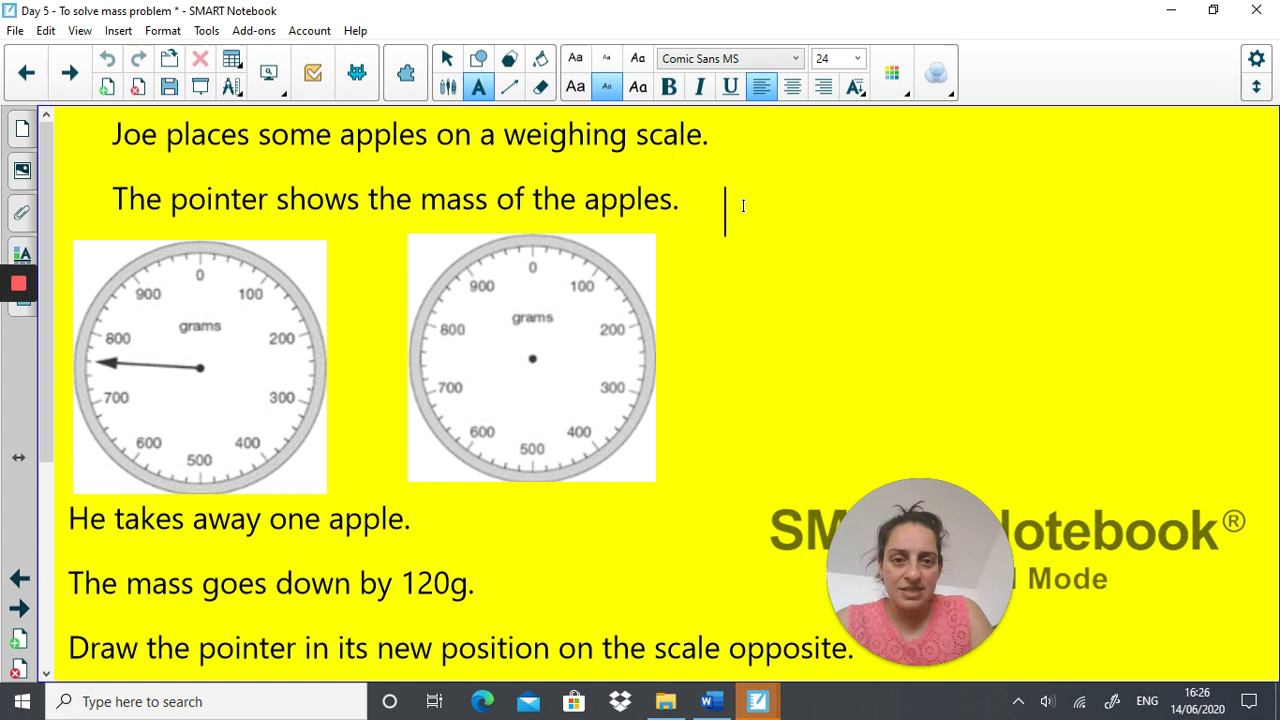
pyautogui.write('750')
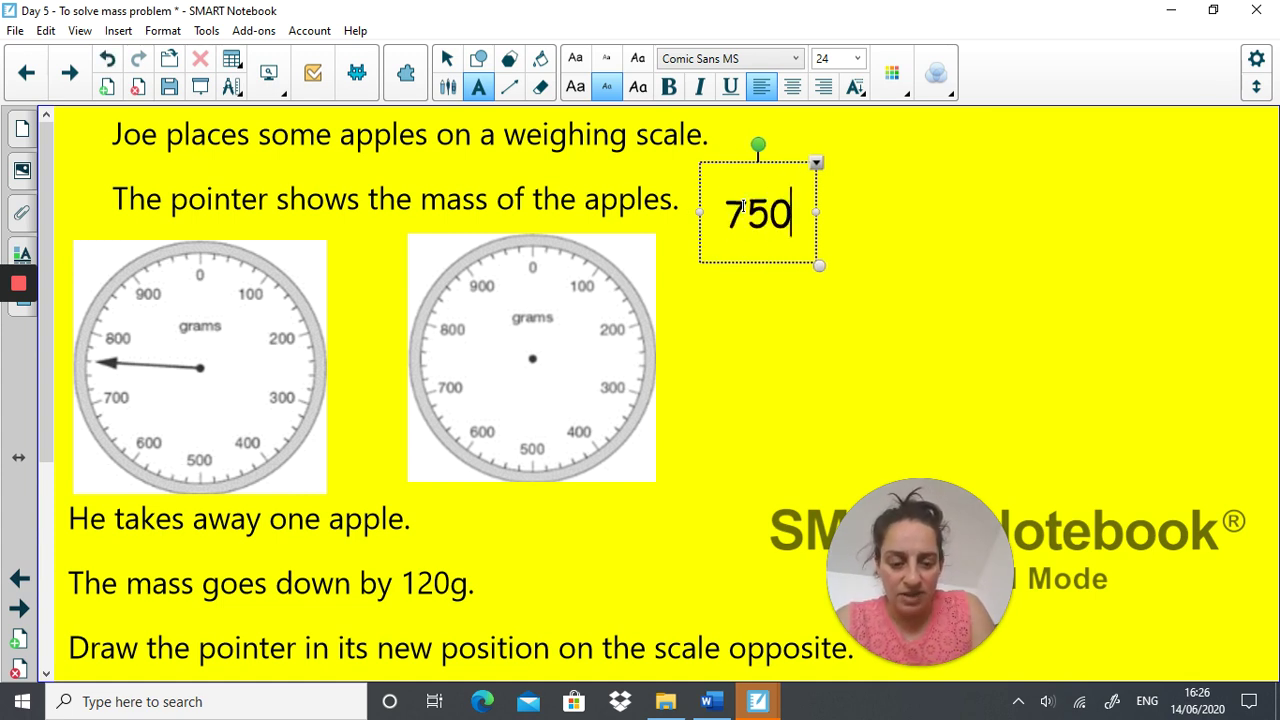
pyautogui.write('g - ')
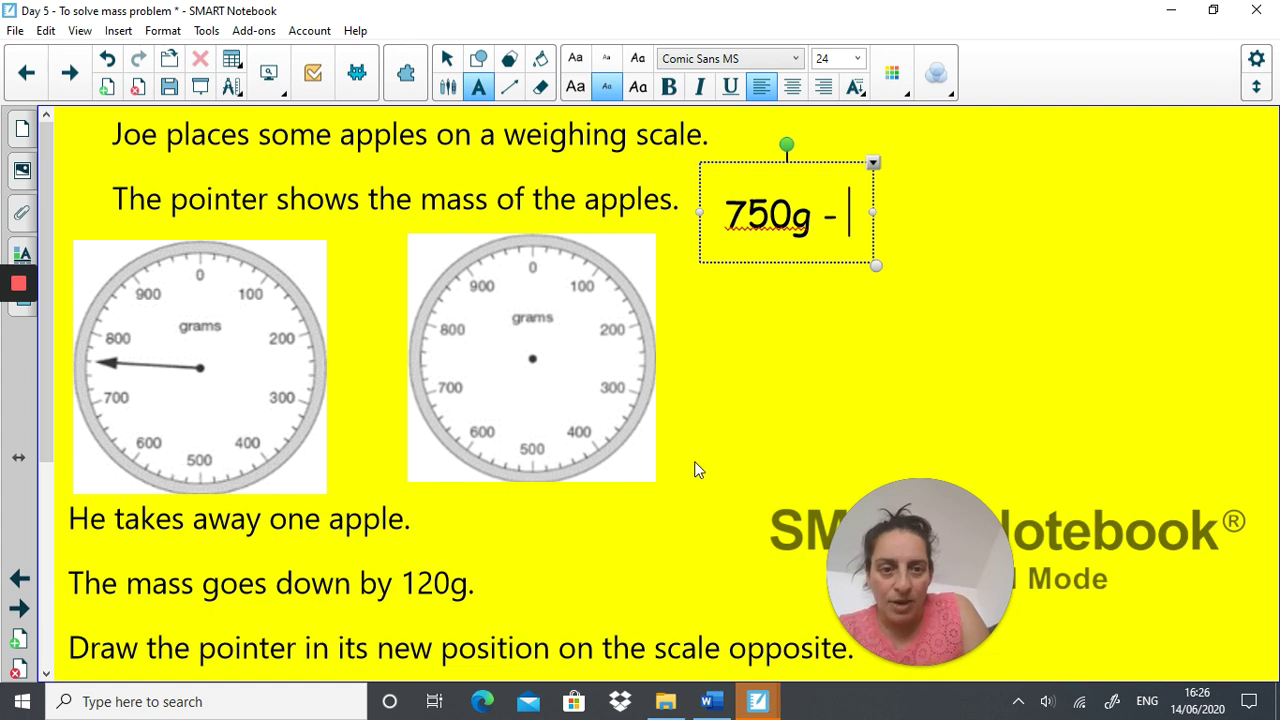
pyautogui.write('120g =')
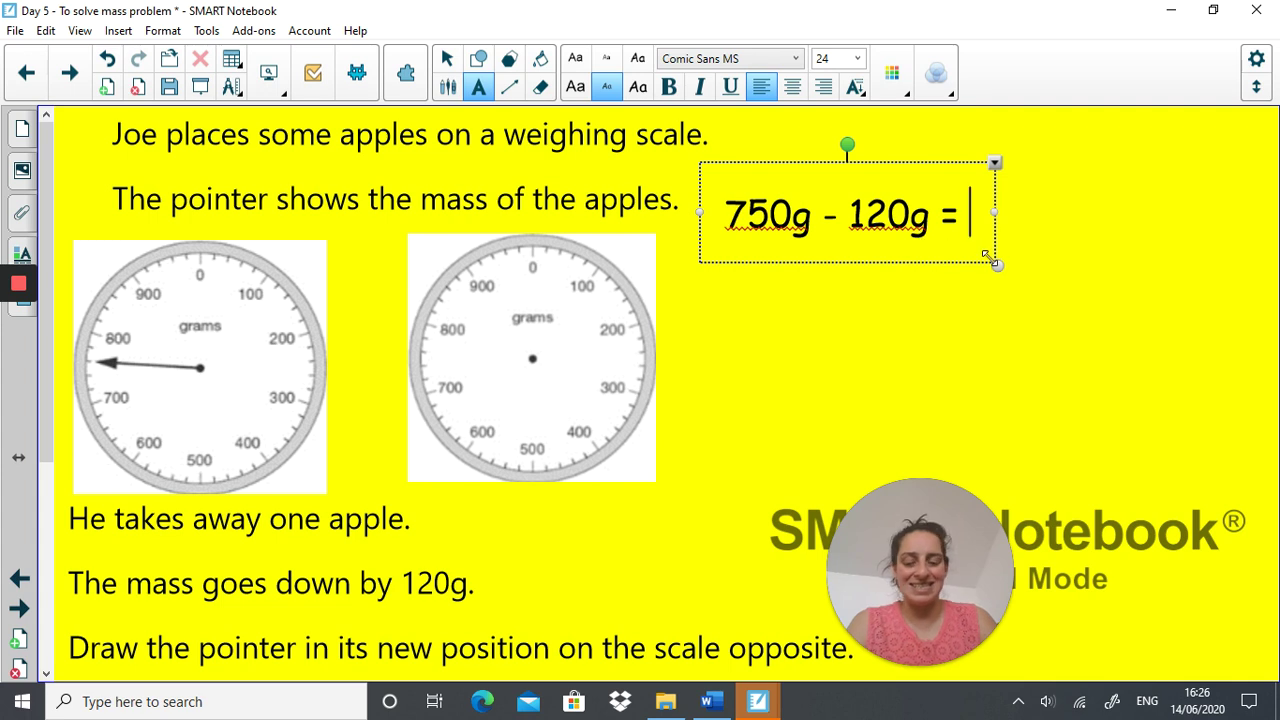
pyautogui.write('630g')
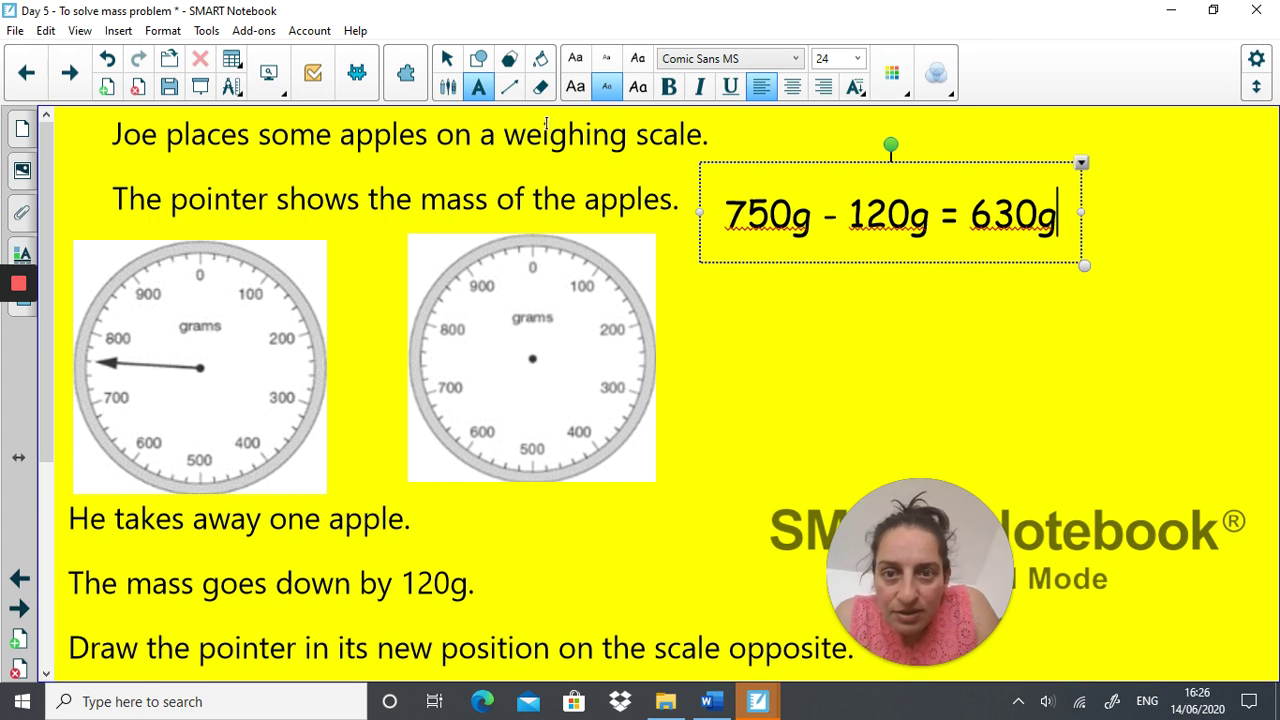
pyautogui.click(509, 86)
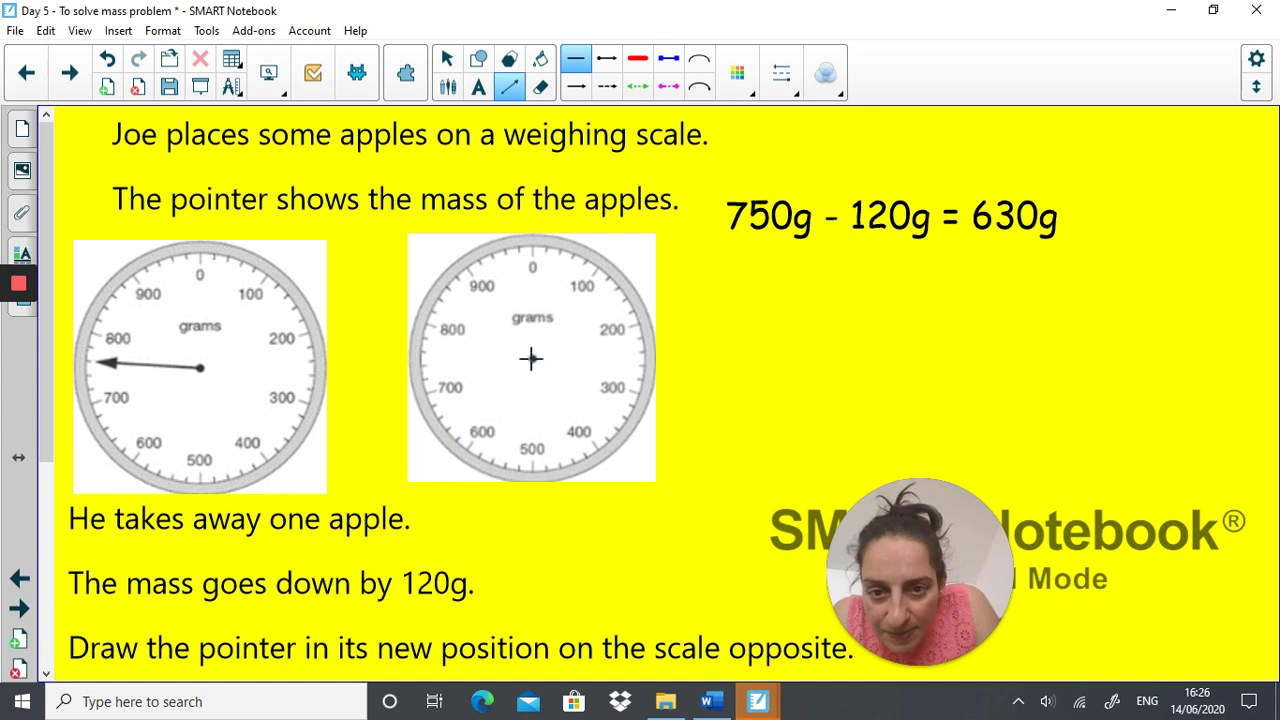
# - Draw a pointer on the right-hand scale from its centre to about 630g
pyautogui.moveTo(532, 360); pyautogui.dragTo(460, 424)
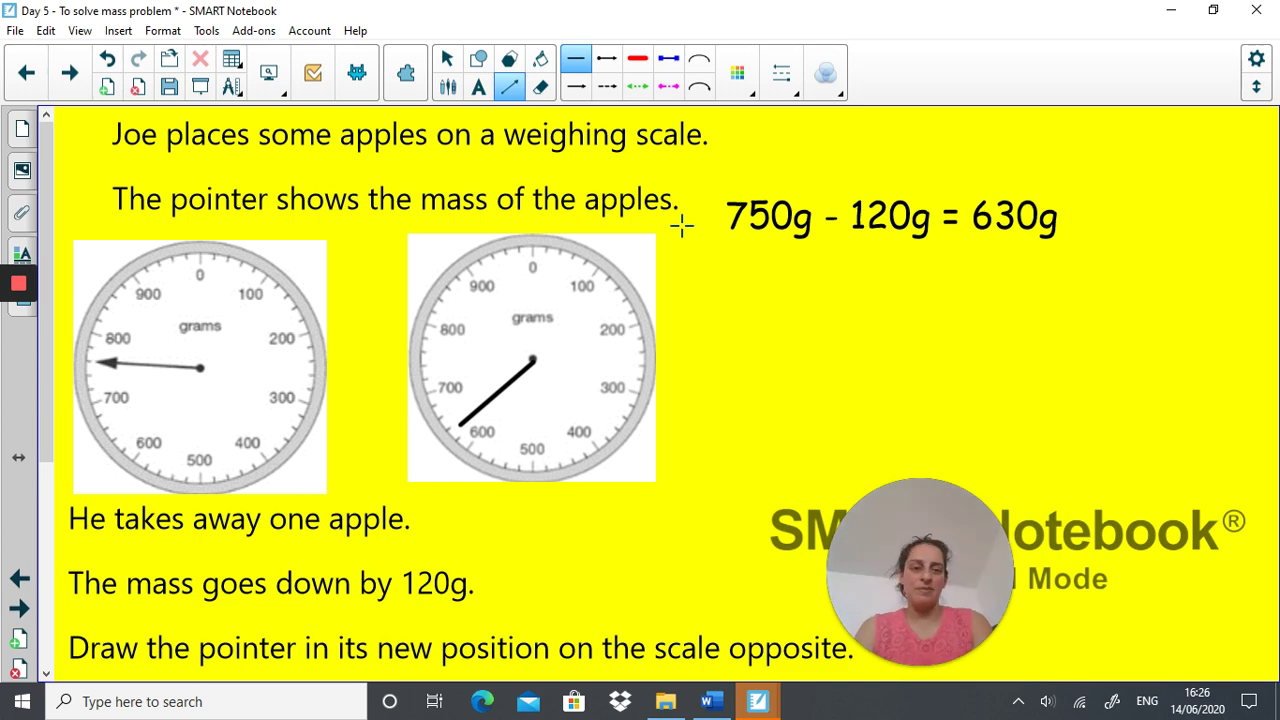
# - Advance to the flour weighing-scale page and select the scale picture
pyautogui.click(18, 610)
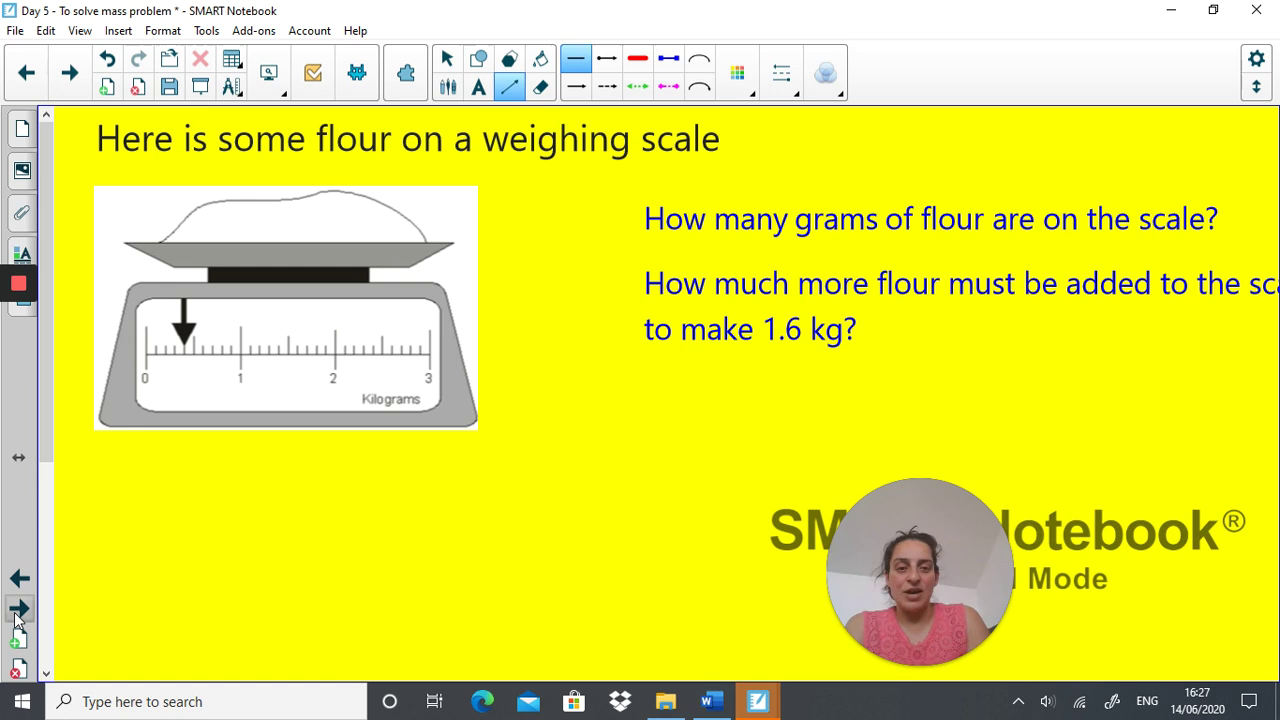
pyautogui.moveTo(18, 330)
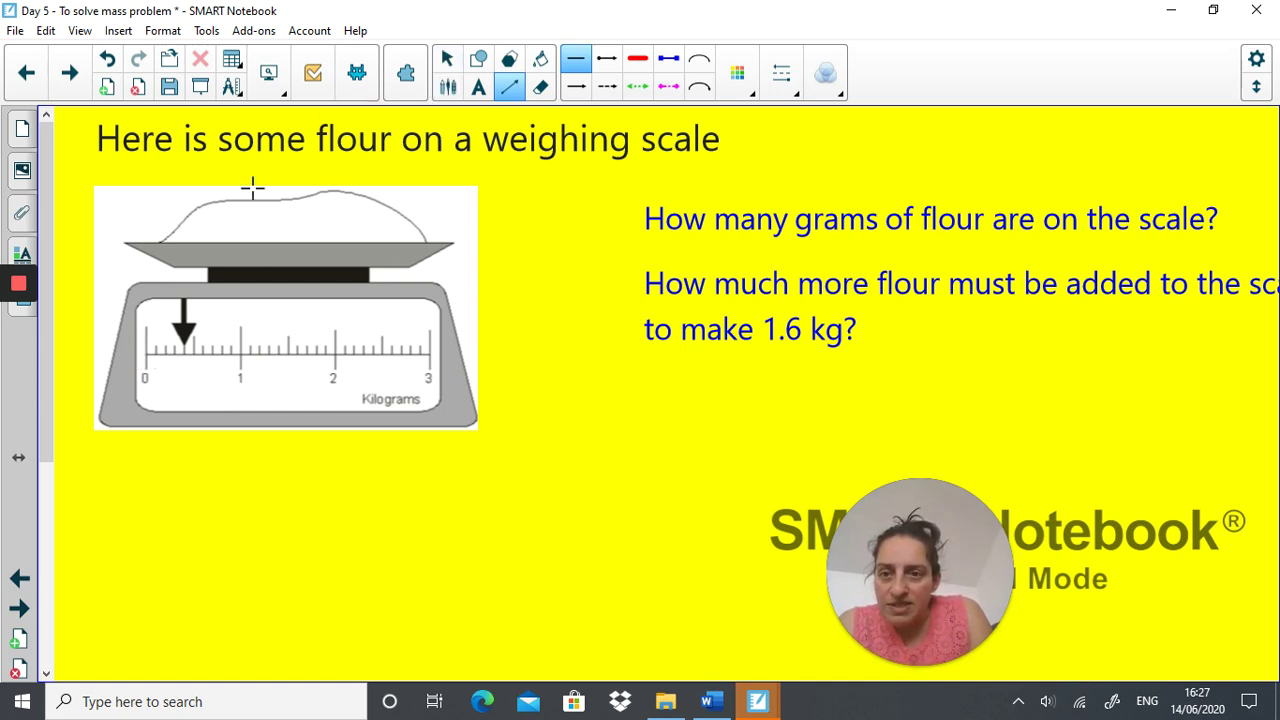
pyautogui.click(448, 62)
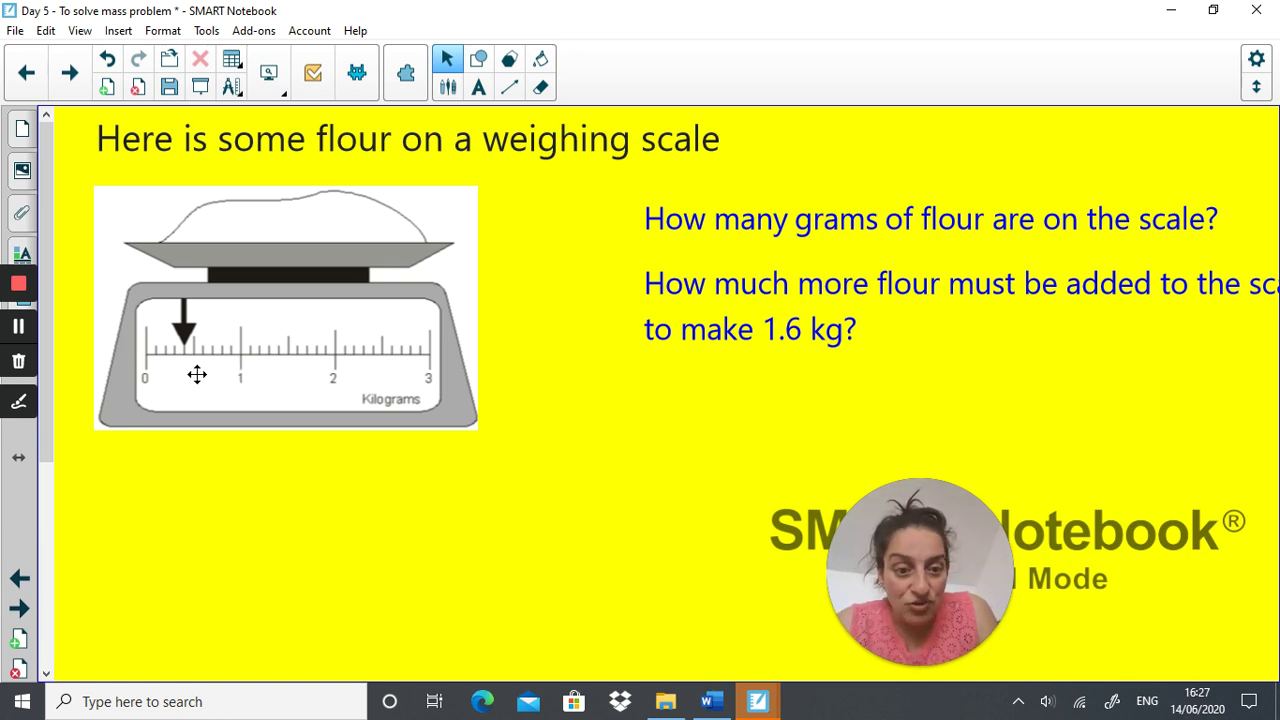
pyautogui.click(152, 350)
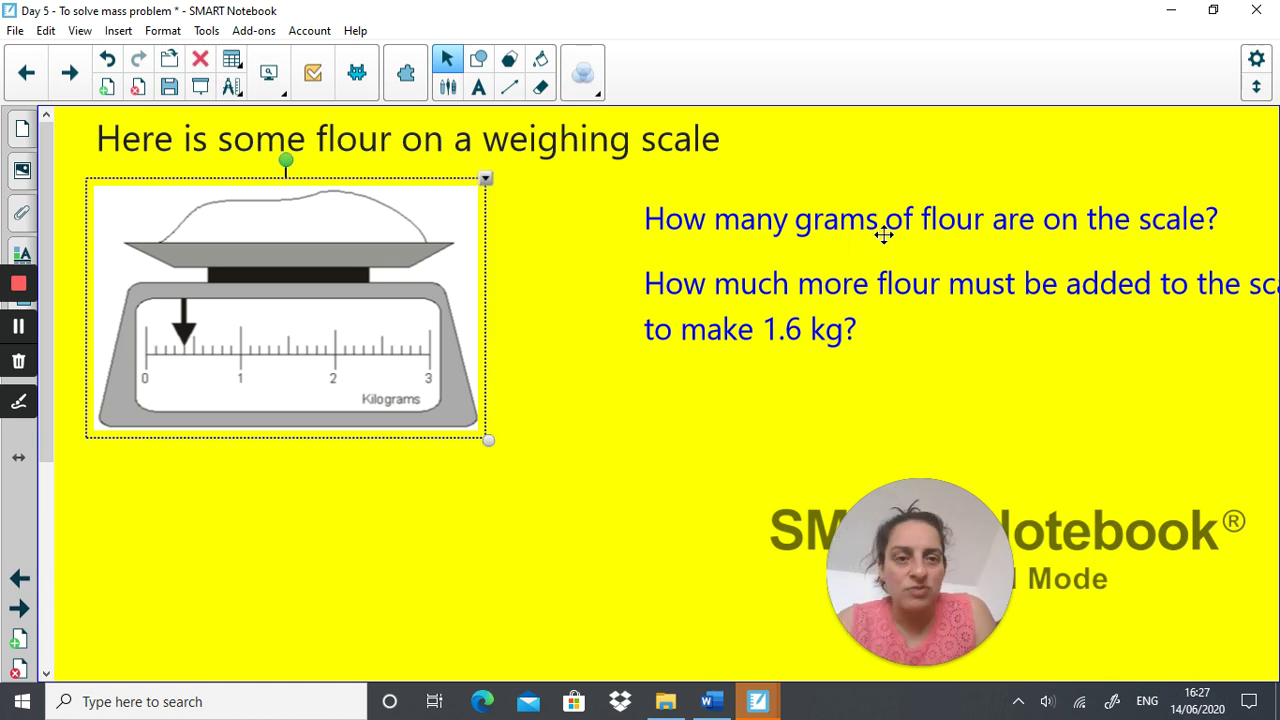
pyautogui.click(479, 87)
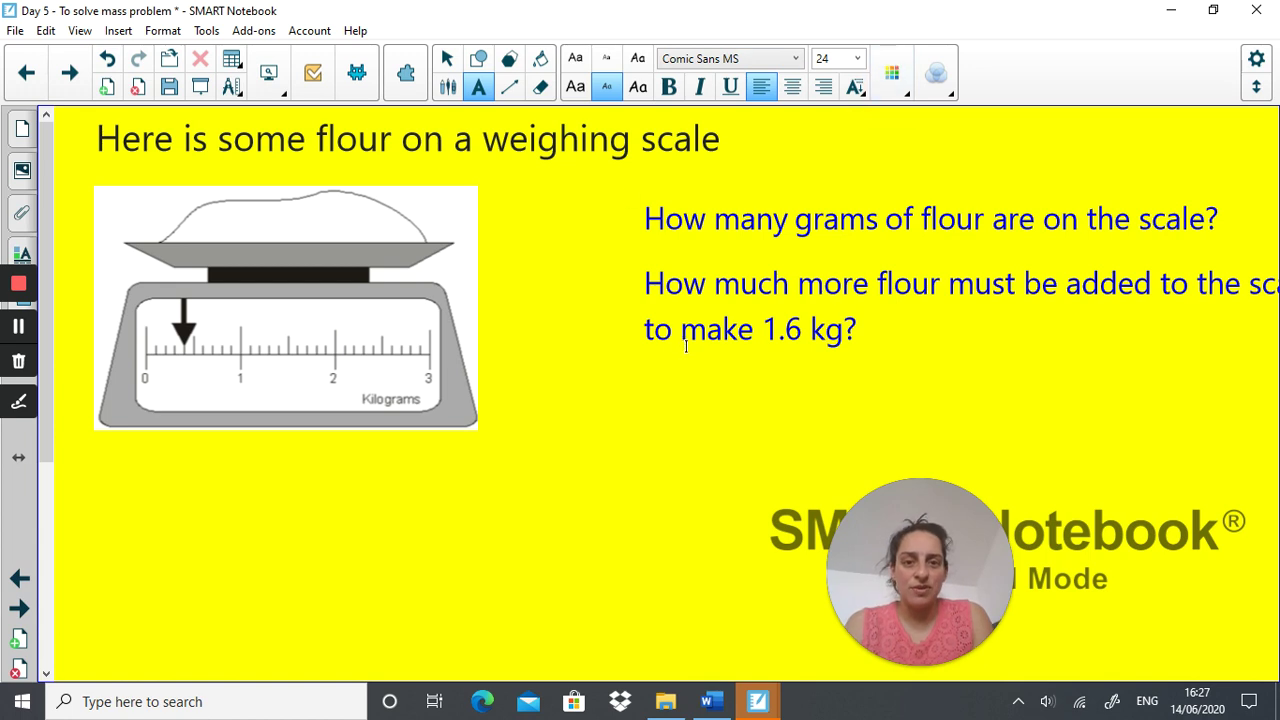
# - Write 400g as the flour's mass beside the scale picture
pyautogui.click(573, 405)
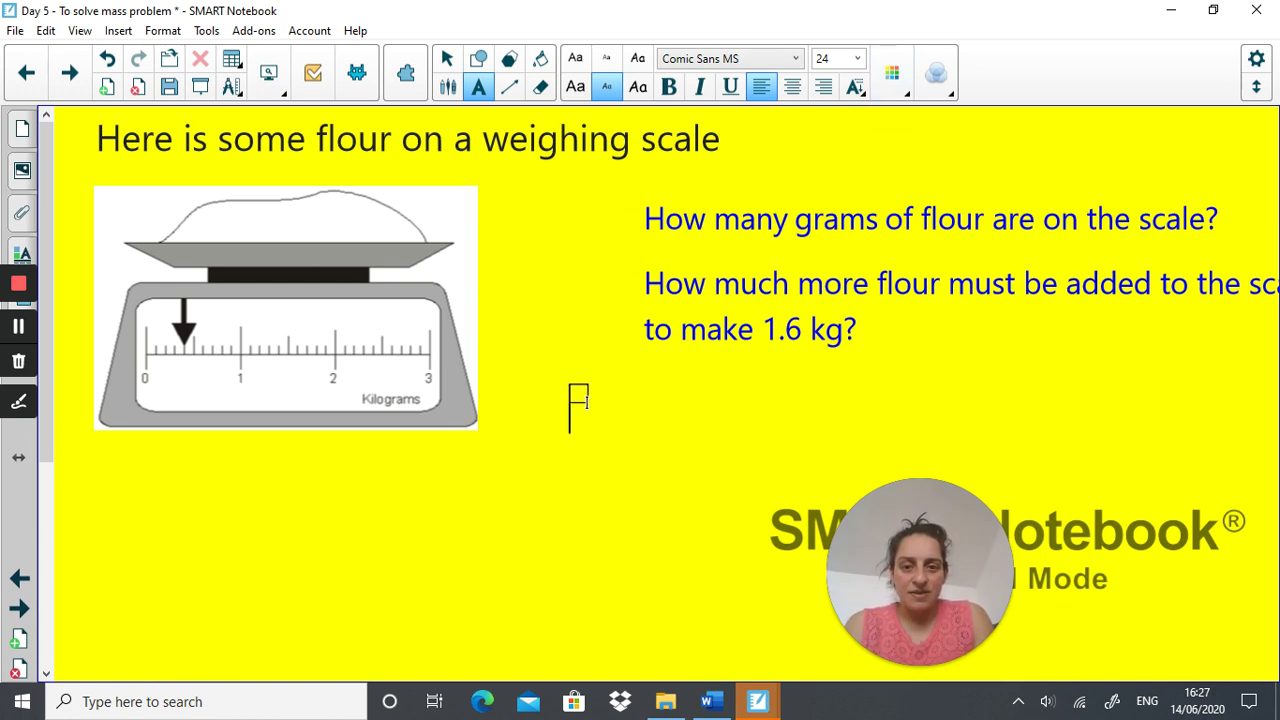
pyautogui.write('400')
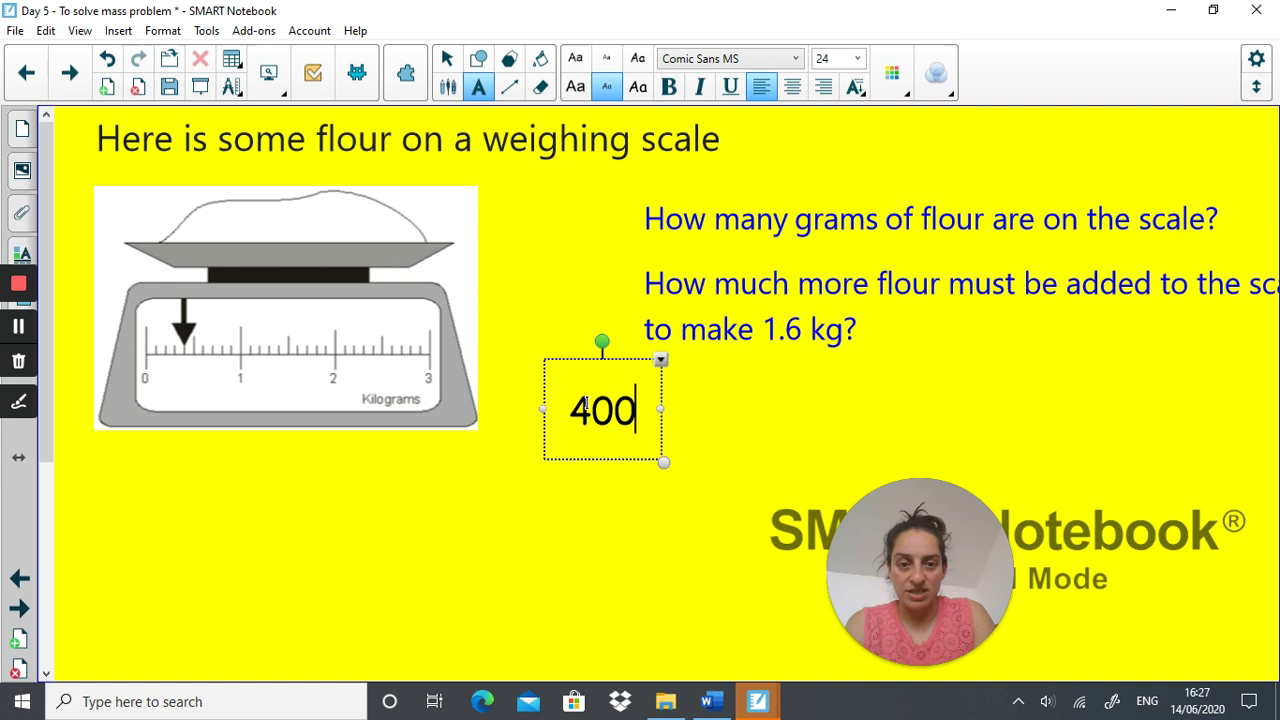
pyautogui.write('g')
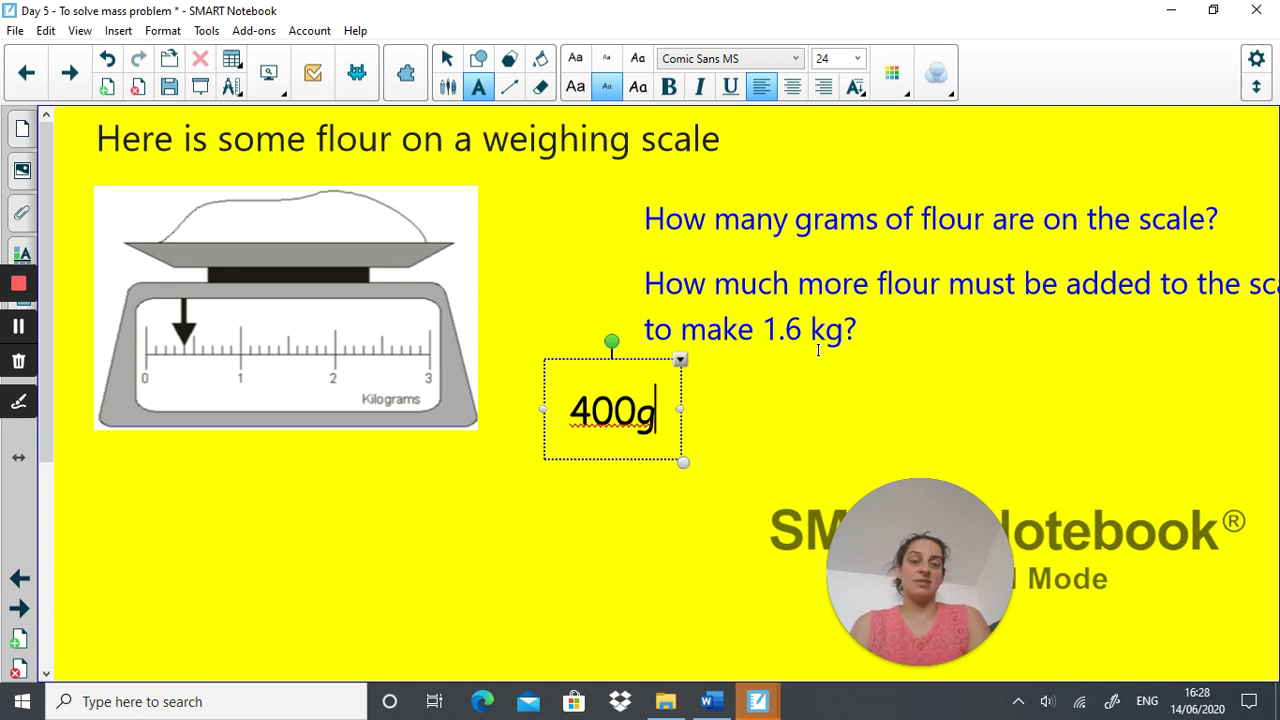
pyautogui.click(167, 525)
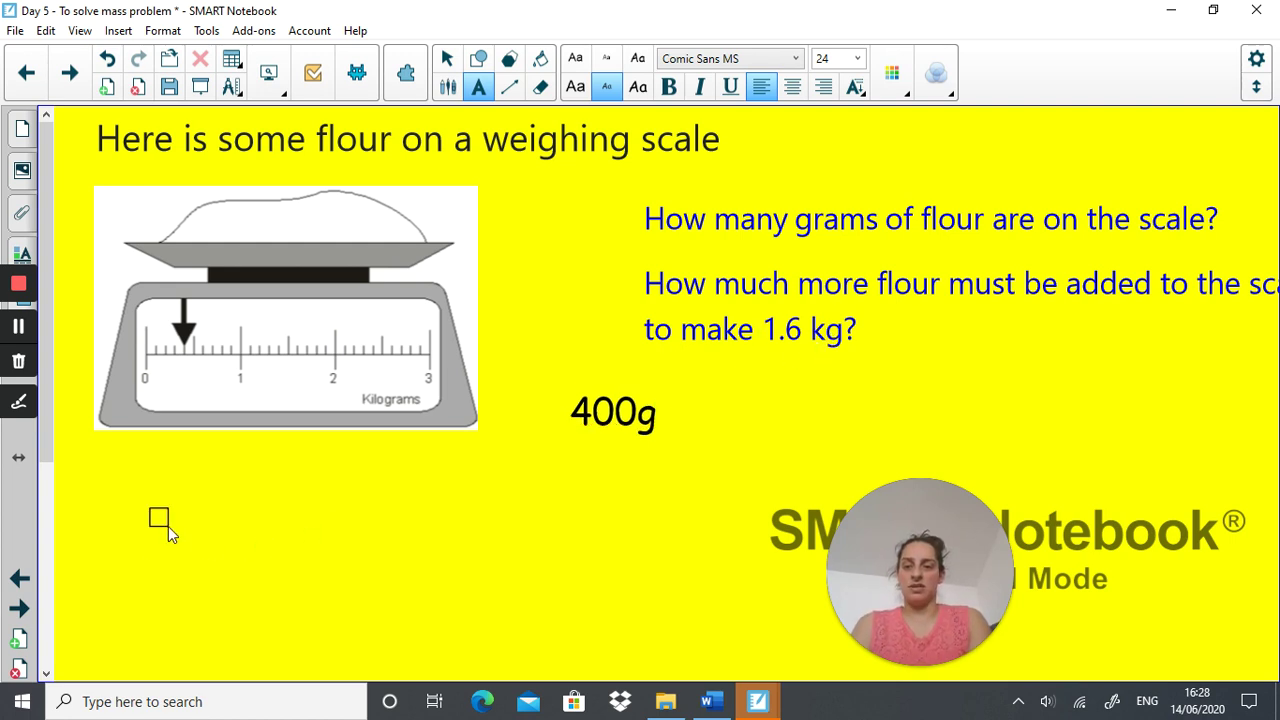
# - Write '1600 g - 400g = 1200g' below the picture, fixing the second minus to equals
pyautogui.click(168, 526)
pyautogui.write('1600')
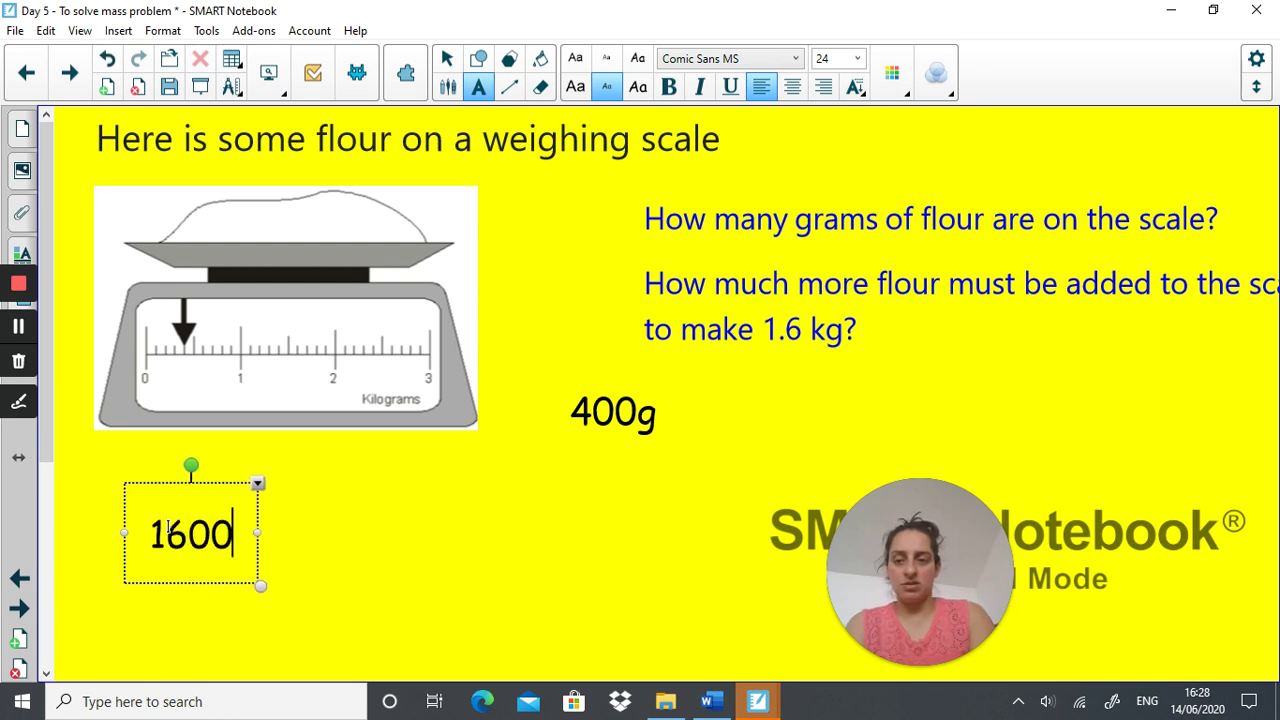
pyautogui.write(' g - ')
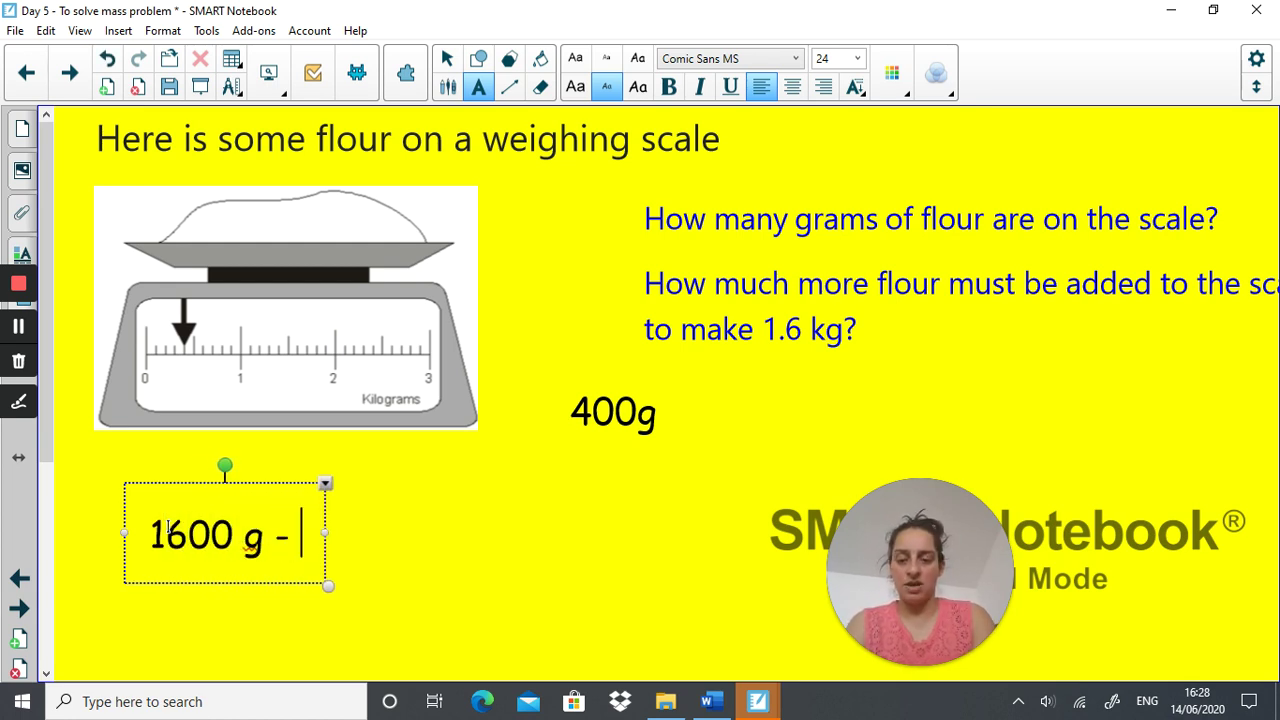
pyautogui.write('400g ')
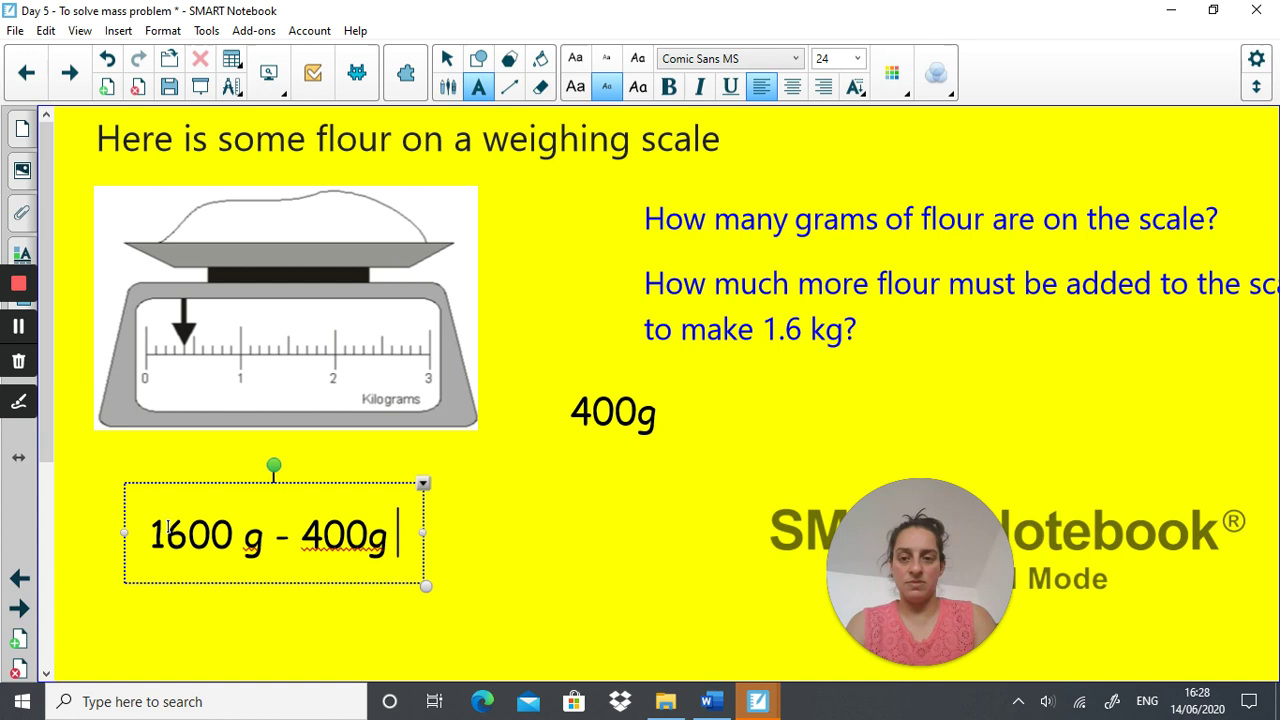
pyautogui.write('- 1200g')
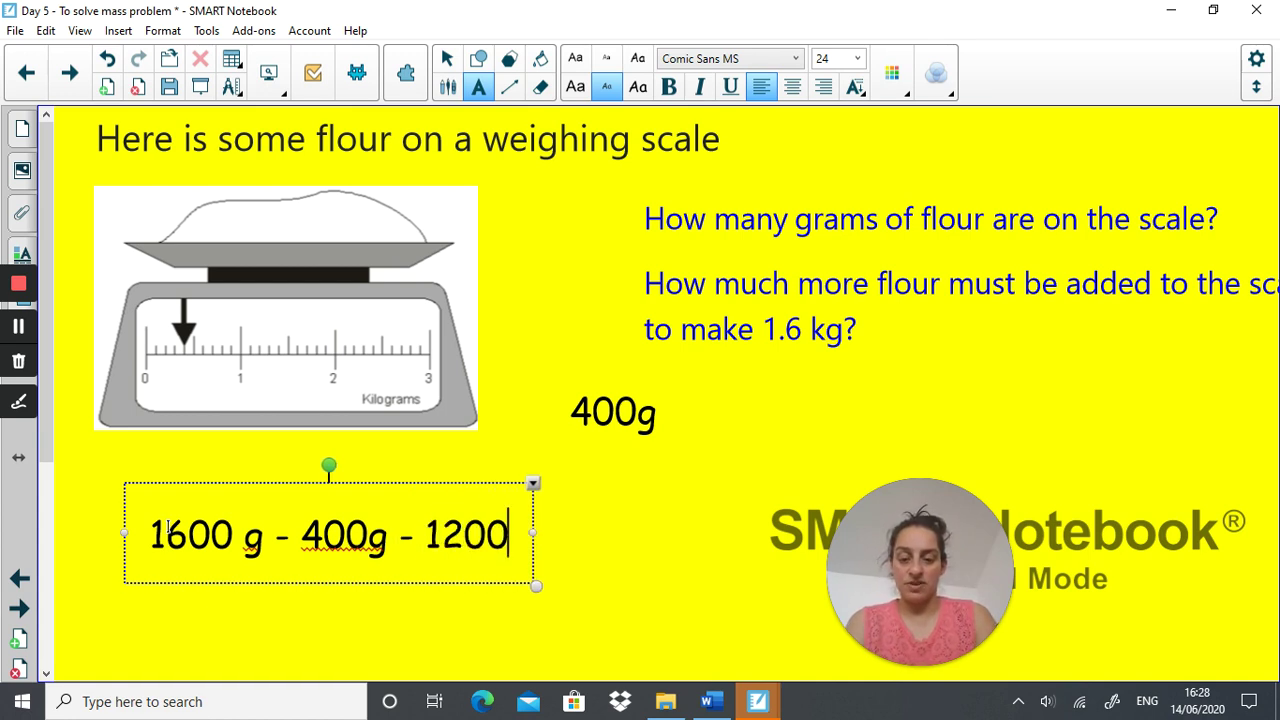
pyautogui.press('Left')
pyautogui.press('Left')
pyautogui.press('Left')
pyautogui.press('Left')
pyautogui.press('Left')
pyautogui.press('Left')
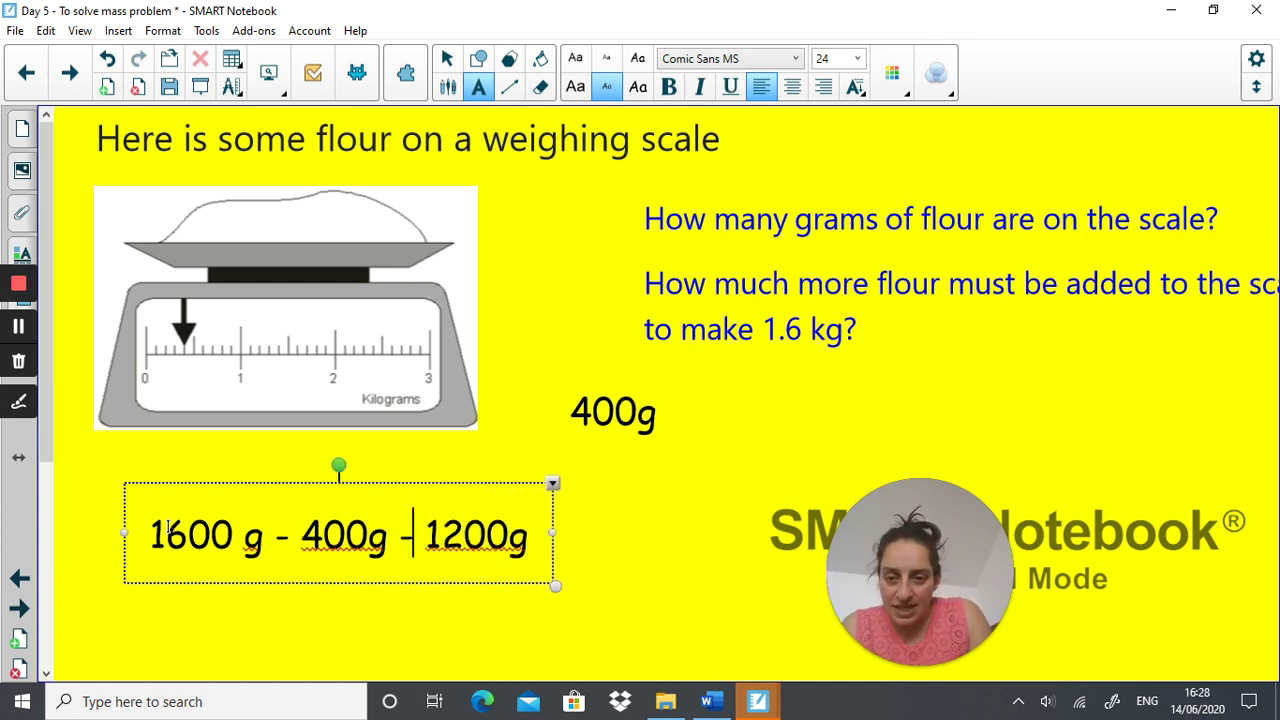
pyautogui.press('BackSpace')
pyautogui.write('=')
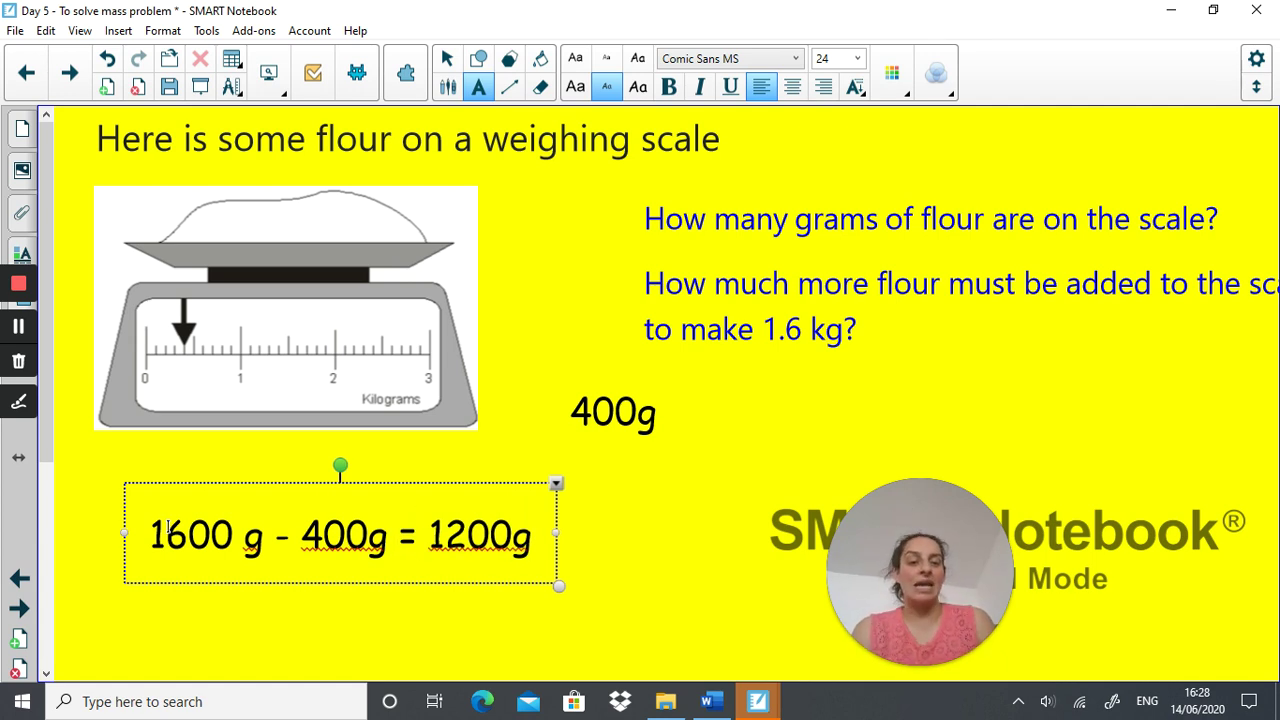
pyautogui.click(19, 607)
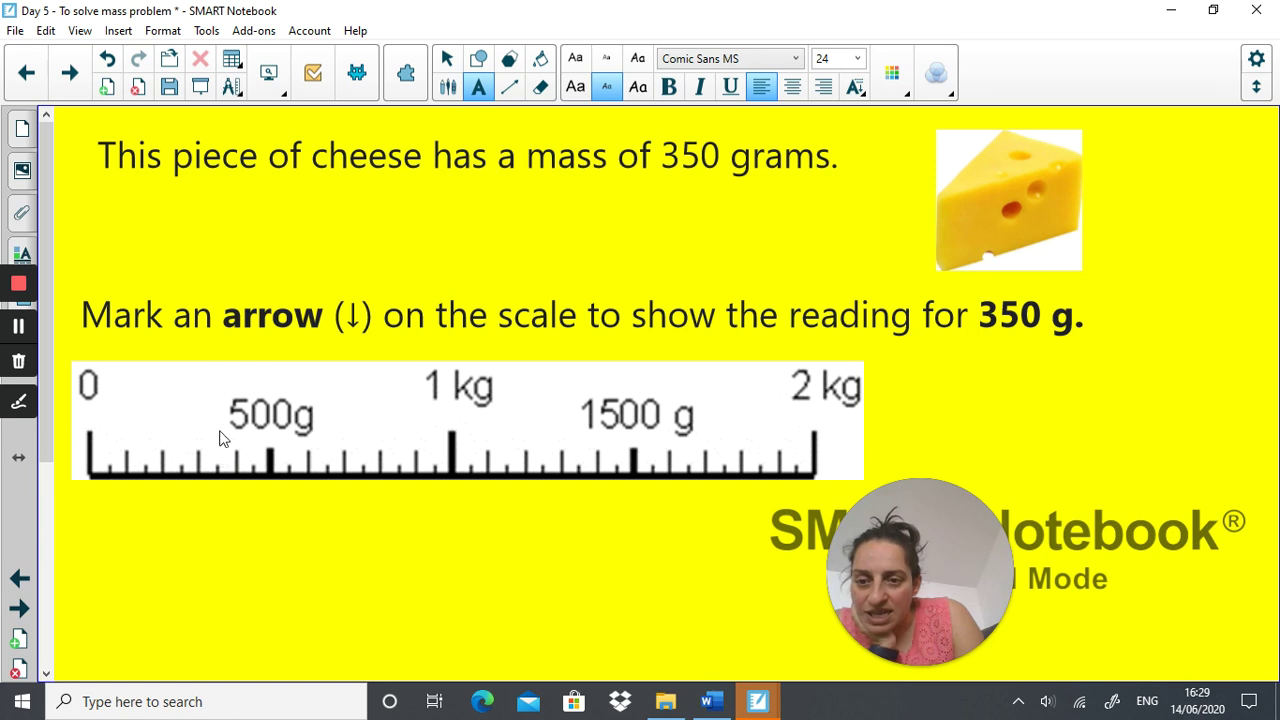
# - Draw a red arrowhead line pointing down to 350 g on the scale
pyautogui.click(509, 87)
pyautogui.click(578, 87)
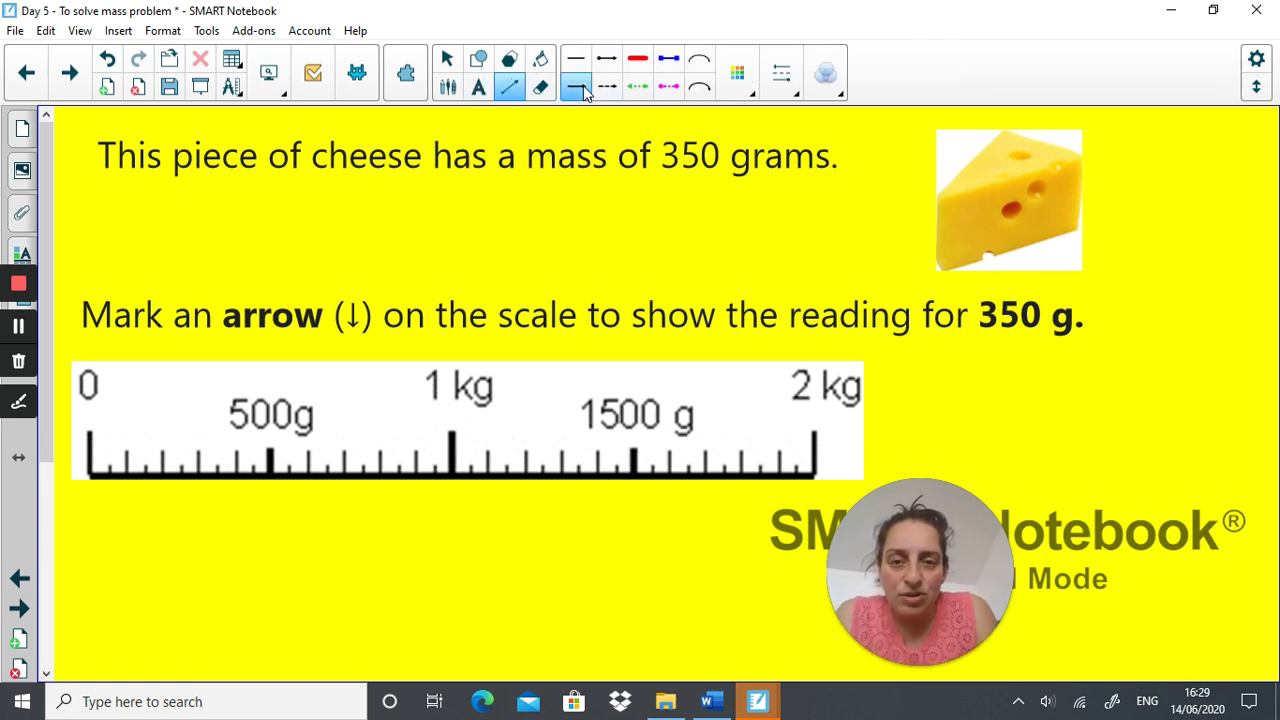
pyautogui.click(737, 73)
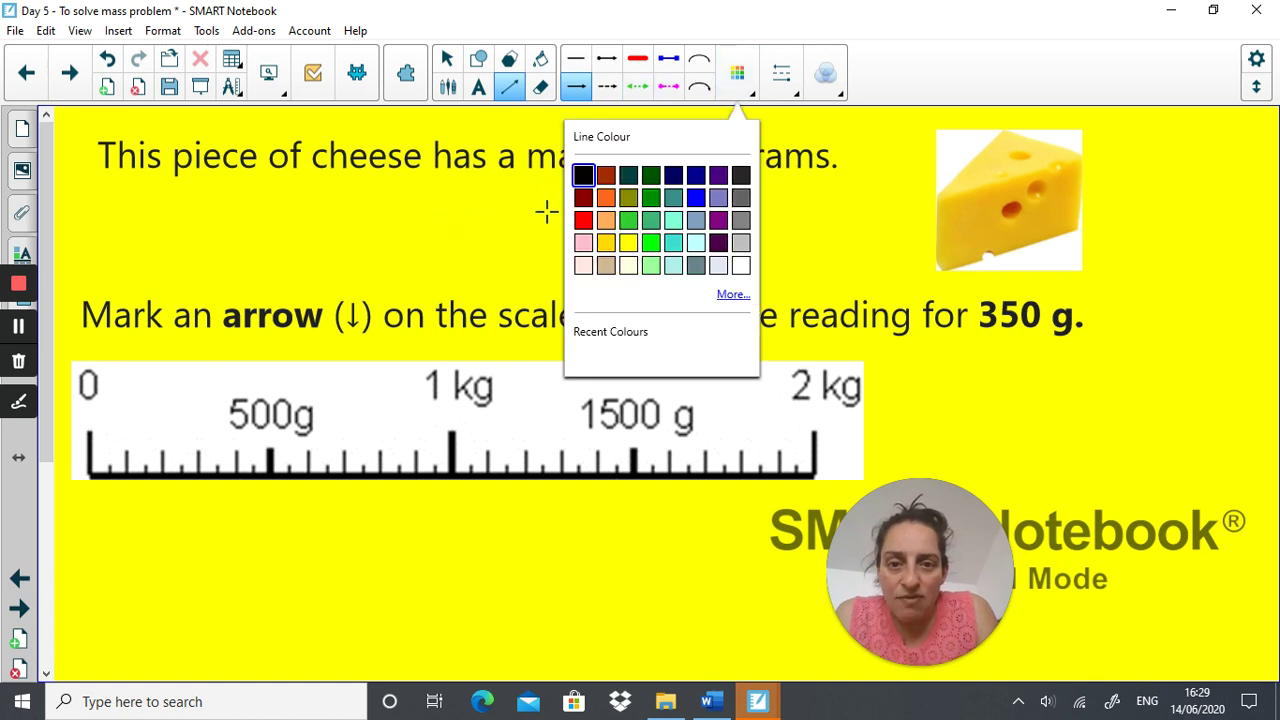
pyautogui.click(583, 220)
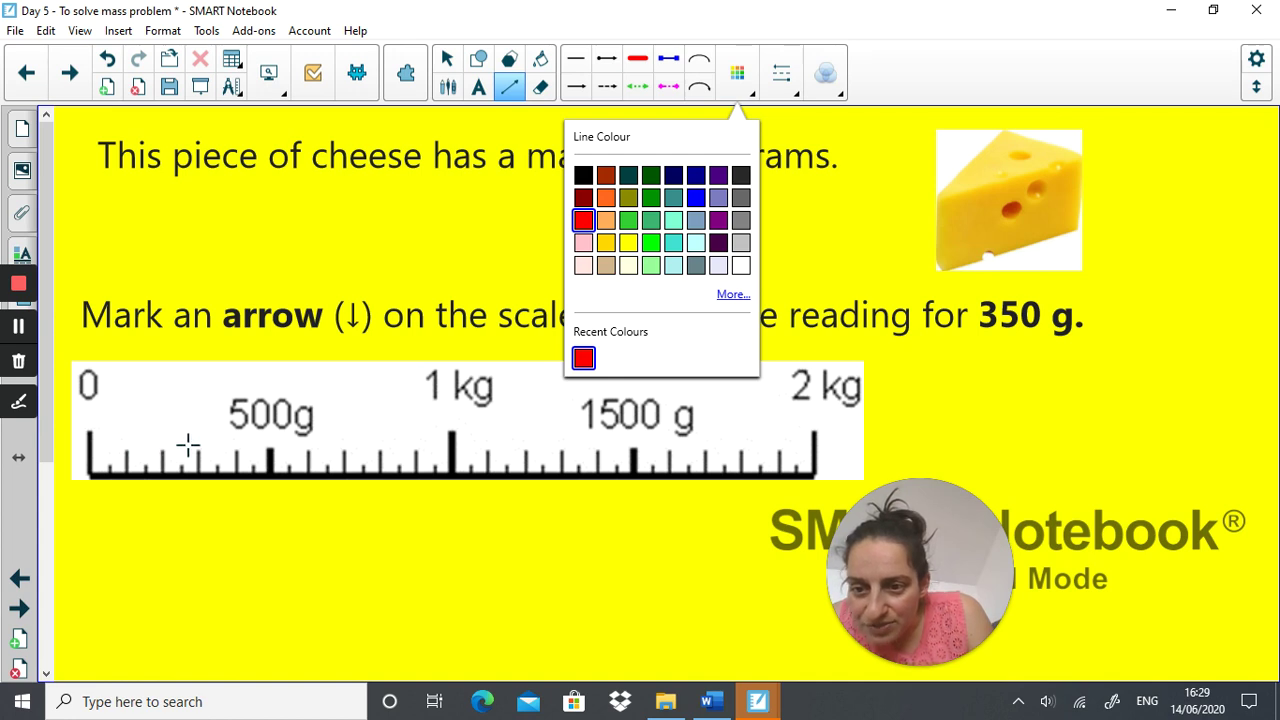
pyautogui.click(218, 401)
pyautogui.moveTo(218, 401); pyautogui.dragTo(220, 461)
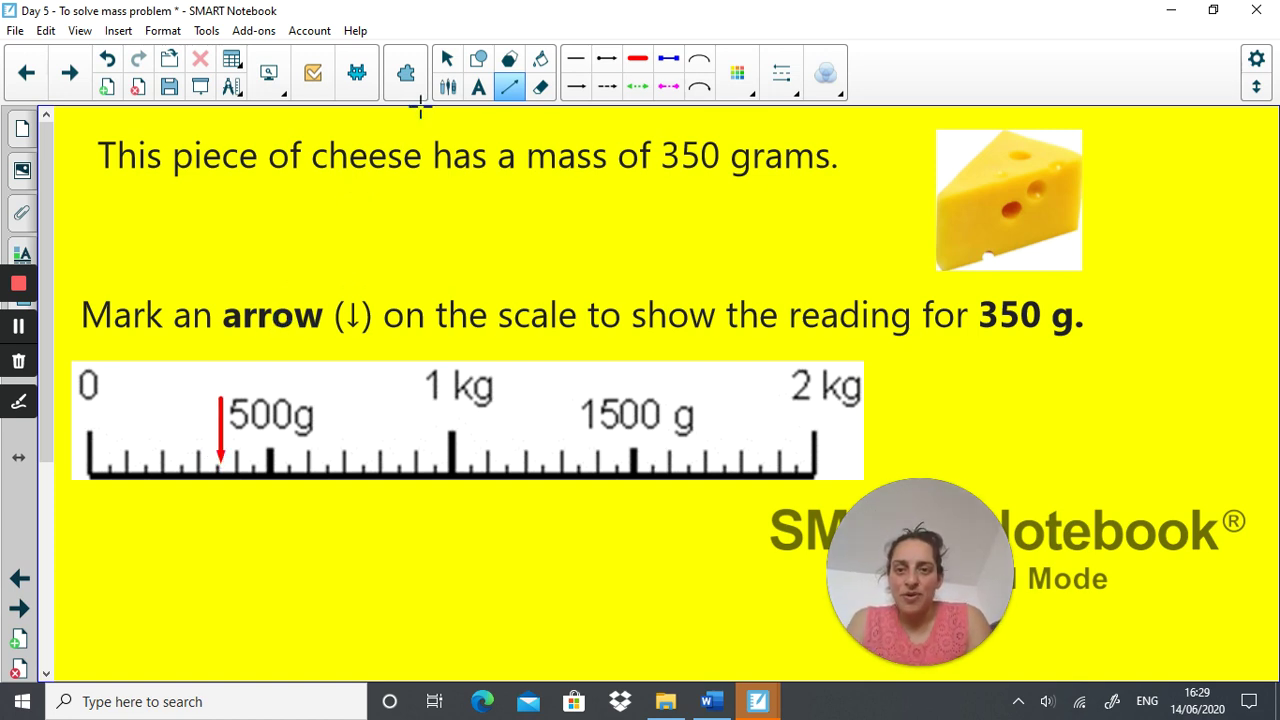
# - Nudge the red arrow into place at 350 g, then go to the Mina and Annie page
pyautogui.click(447, 60)
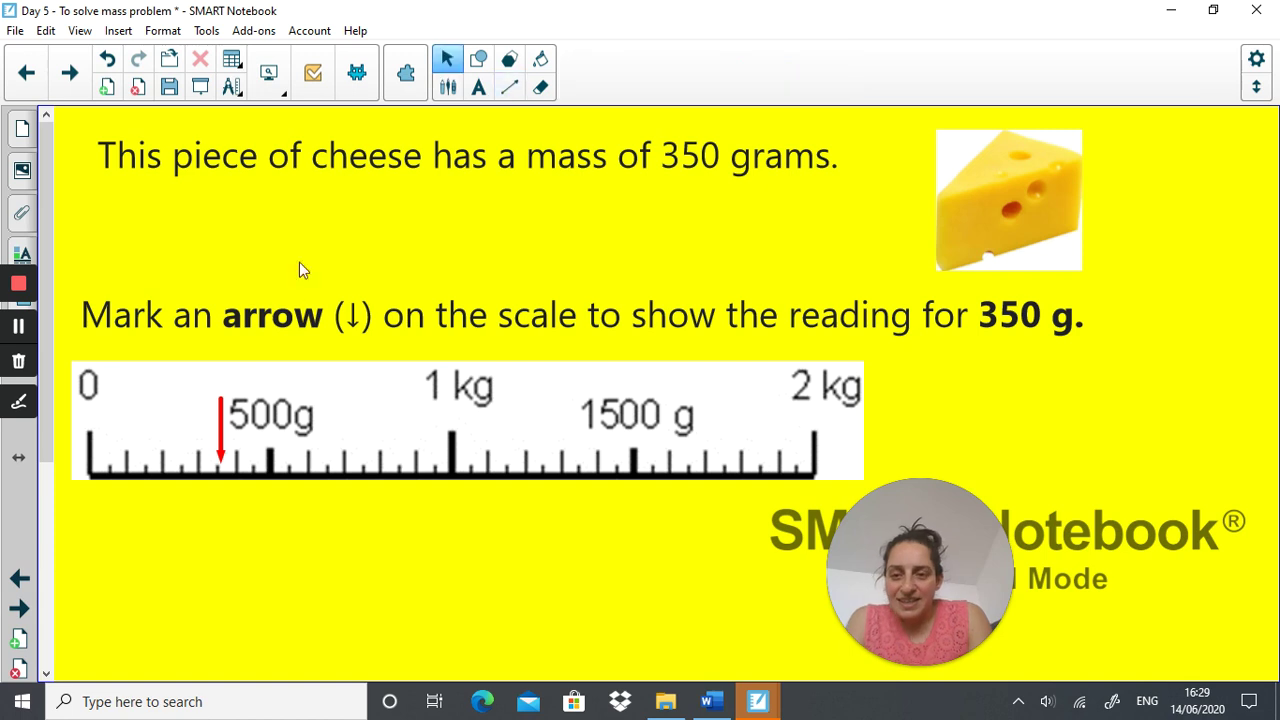
pyautogui.click(213, 401)
pyautogui.moveTo(211, 400); pyautogui.dragTo(208, 409)
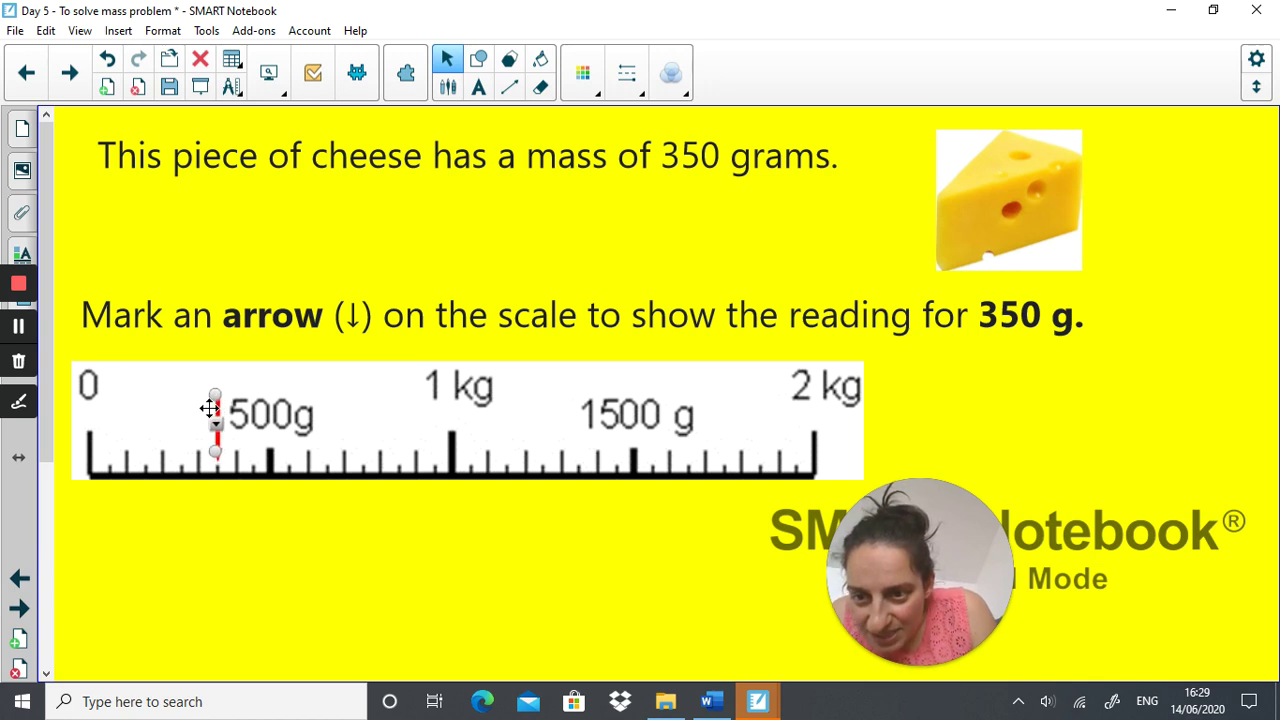
pyautogui.click(236, 267)
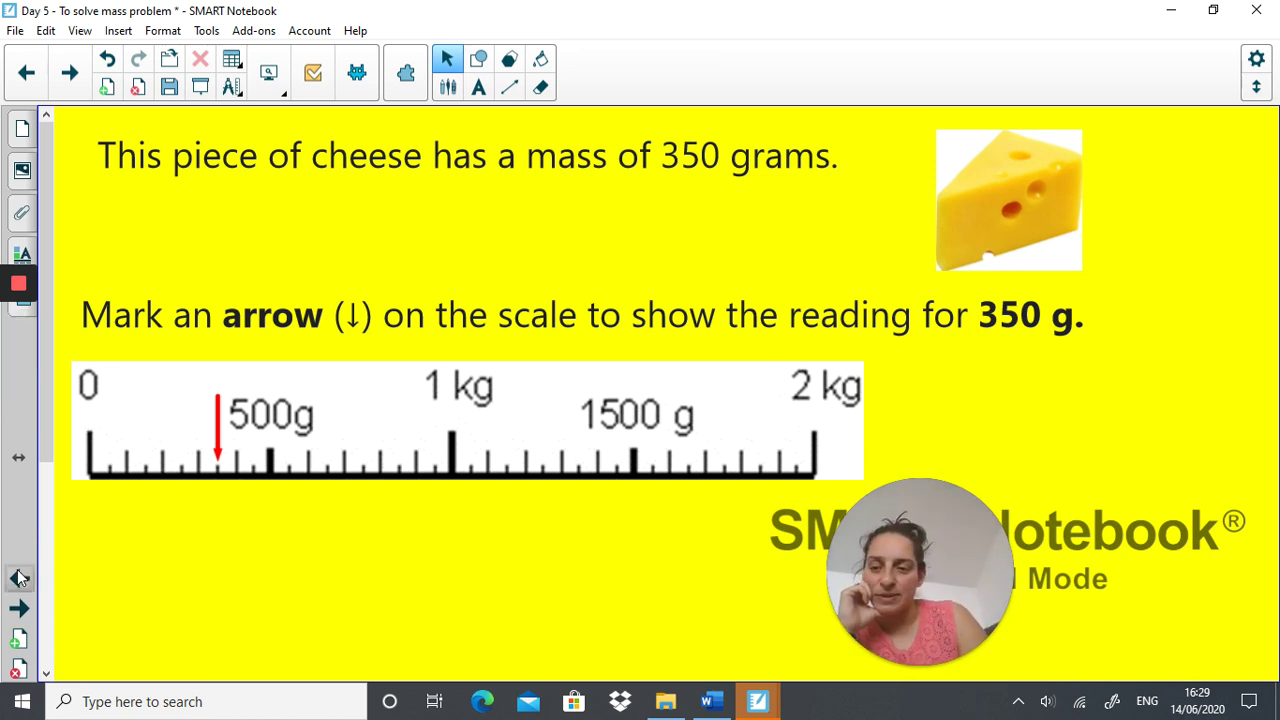
pyautogui.click(16, 610)
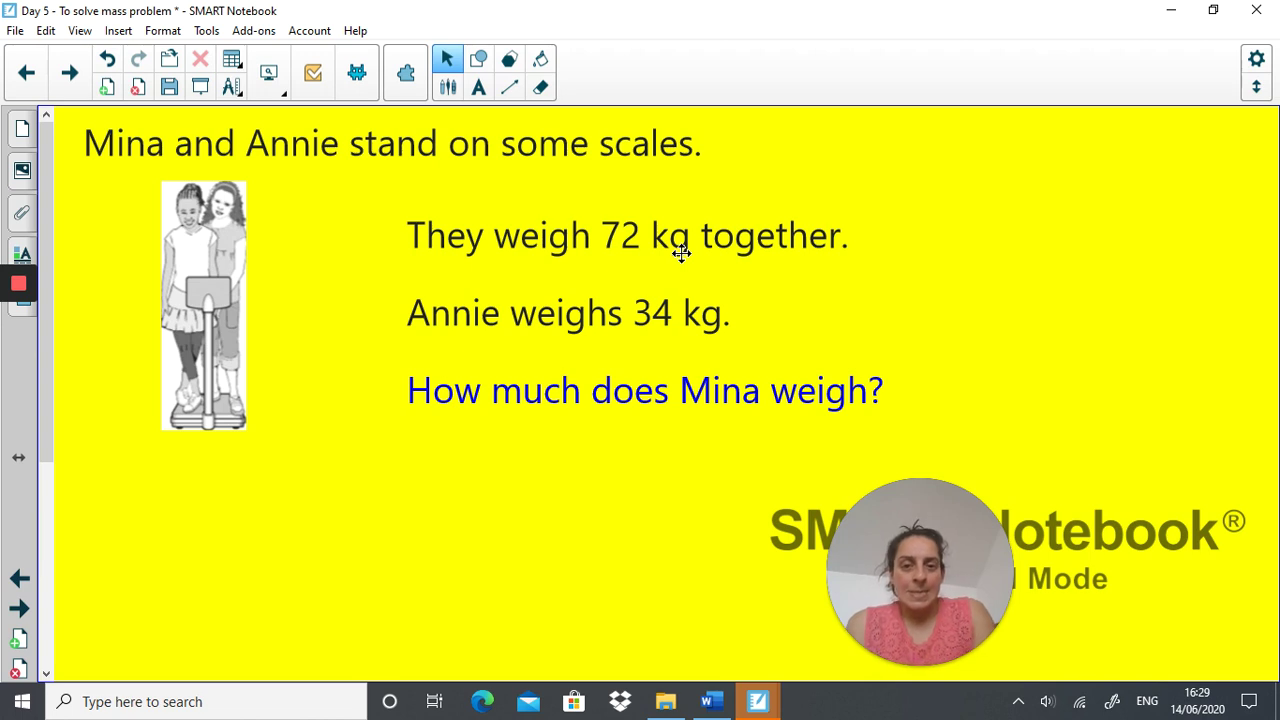
# - Select the Shapes tool with the circle shape active
pyautogui.click(479, 61)
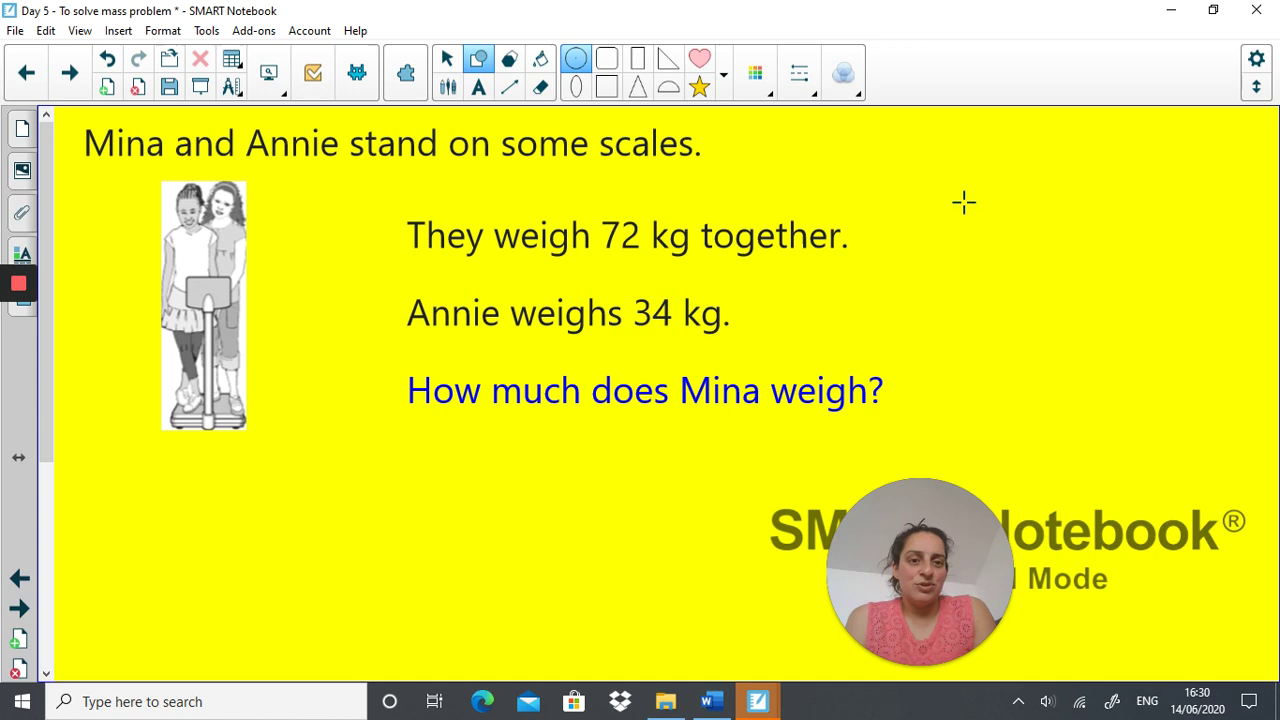
# - Draw a circle at the top right and clone it twice
pyautogui.moveTo(952, 184); pyautogui.dragTo(1014, 230)
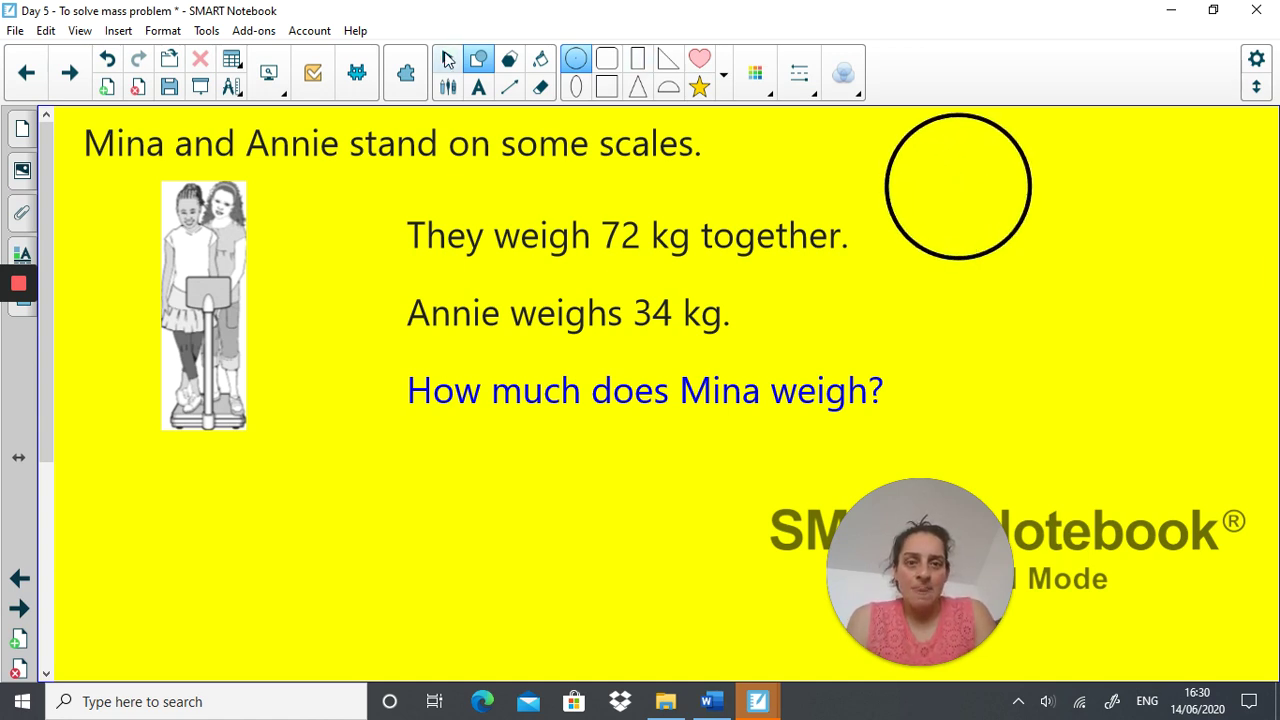
pyautogui.click(447, 60)
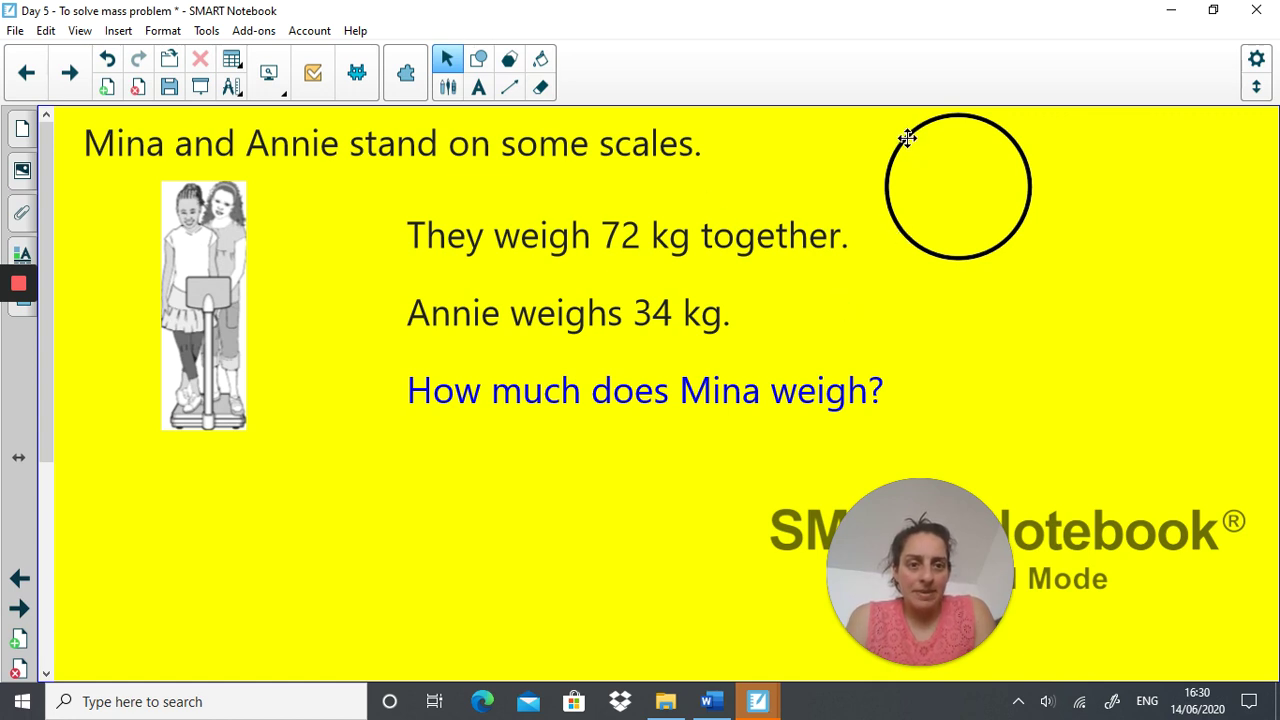
pyautogui.moveTo(908, 137); pyautogui.dragTo(1024, 147)
pyautogui.click(1084, 122)
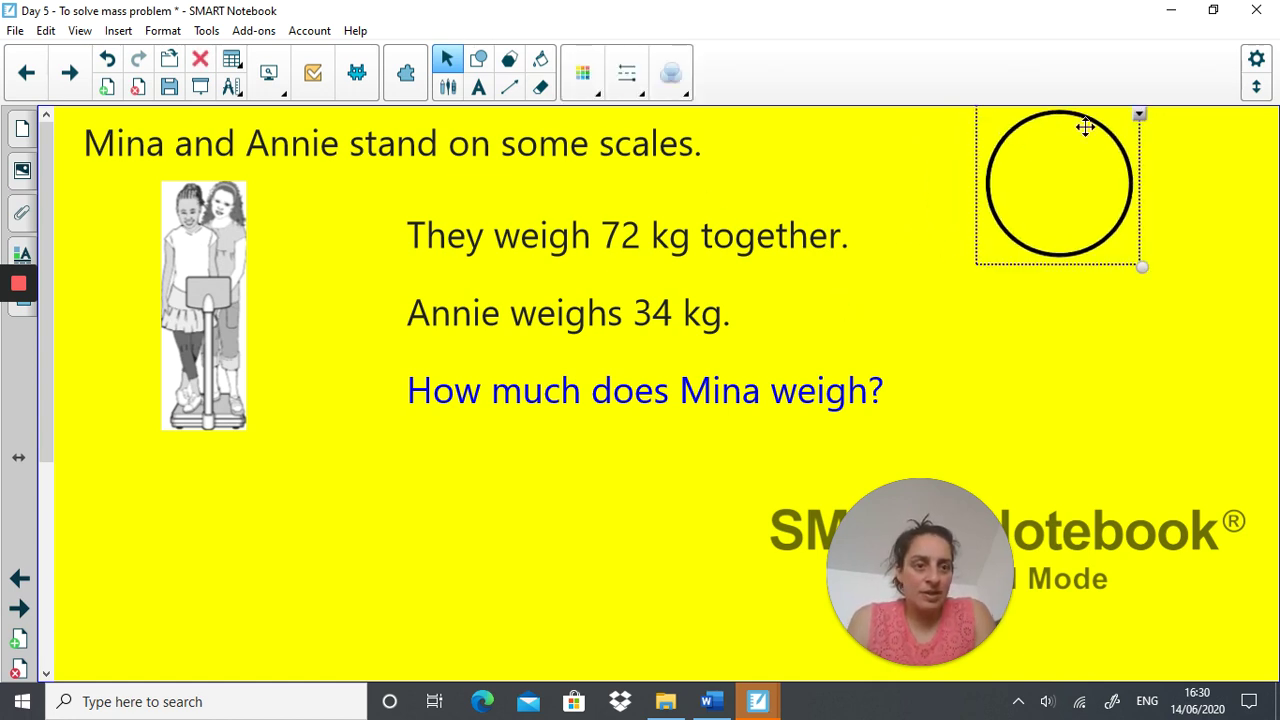
pyautogui.click(1147, 117)
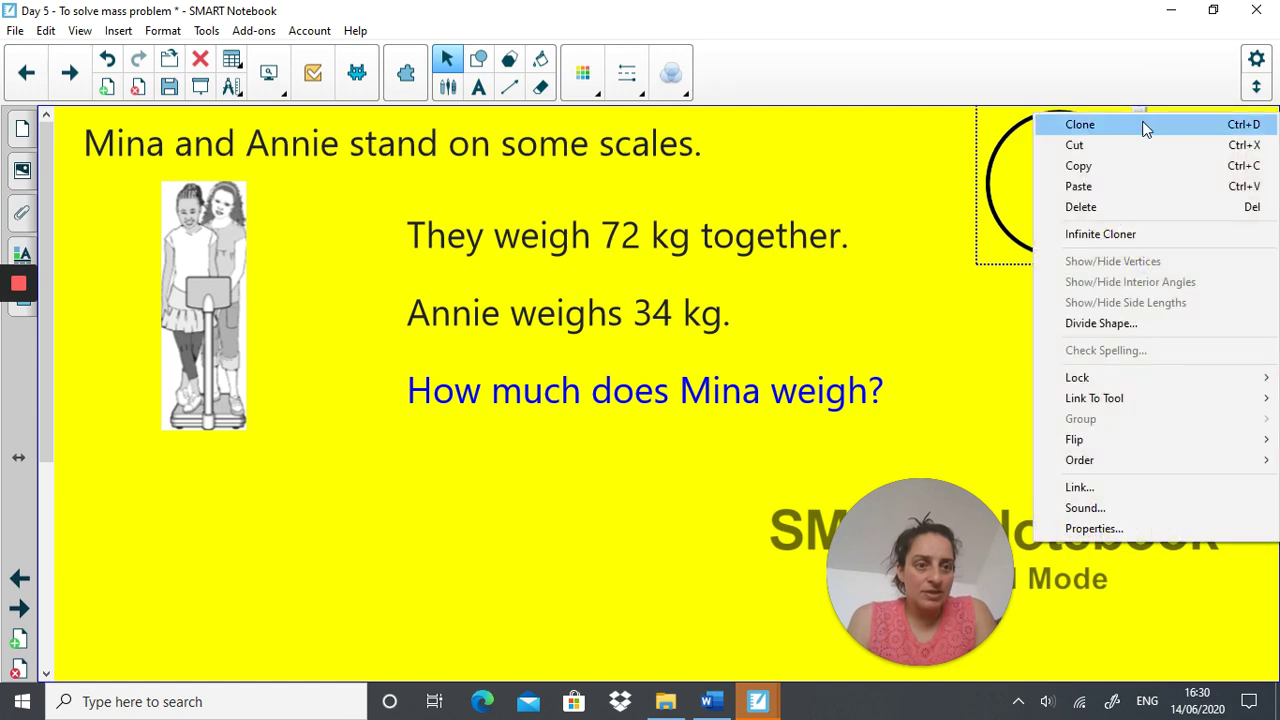
pyautogui.click(1143, 123)
pyautogui.click(1186, 149)
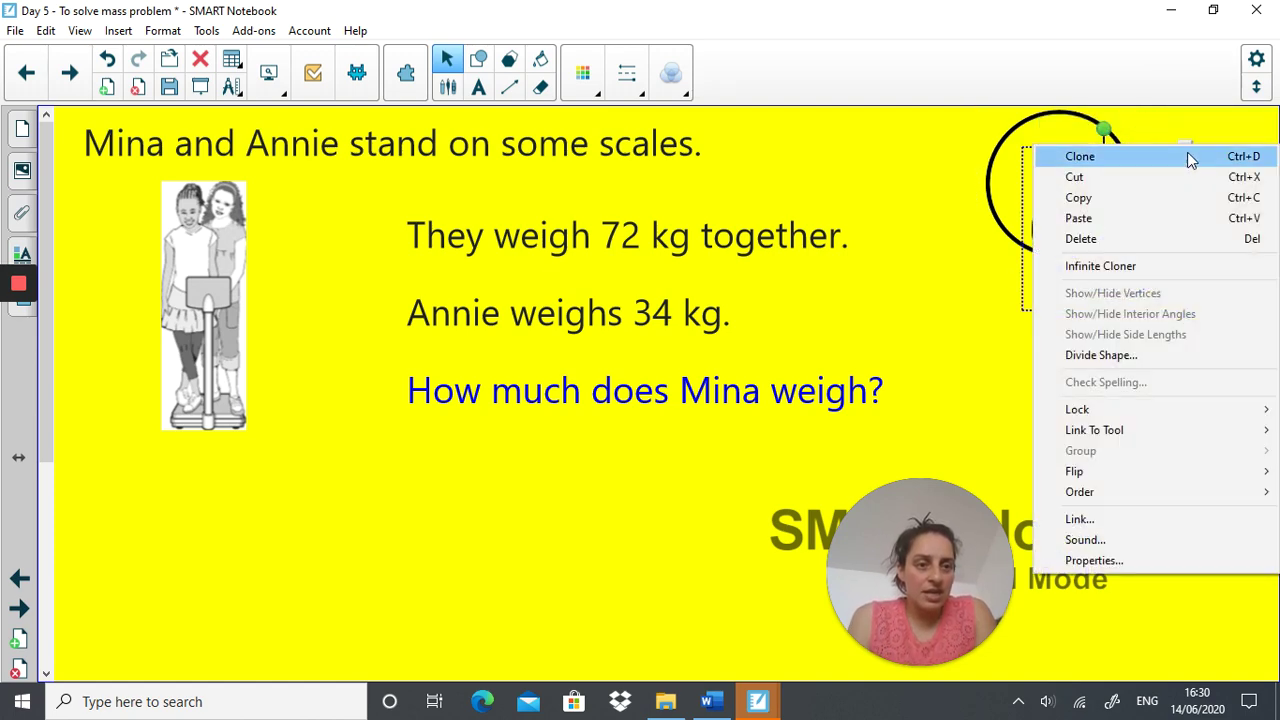
pyautogui.click(1188, 157)
# - Place the two copies below the top circle and draw red arrows to each
pyautogui.click(1085, 251)
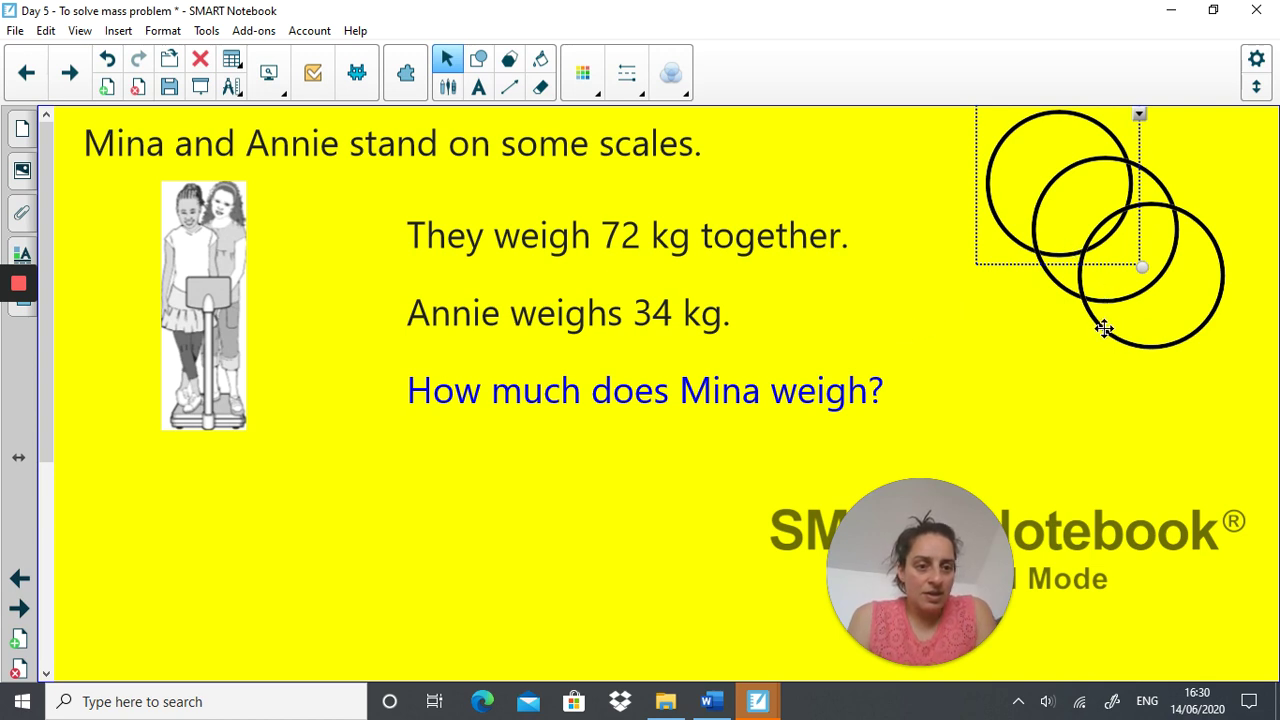
pyautogui.click(1060, 342)
pyautogui.moveTo(1060, 342); pyautogui.dragTo(869, 400)
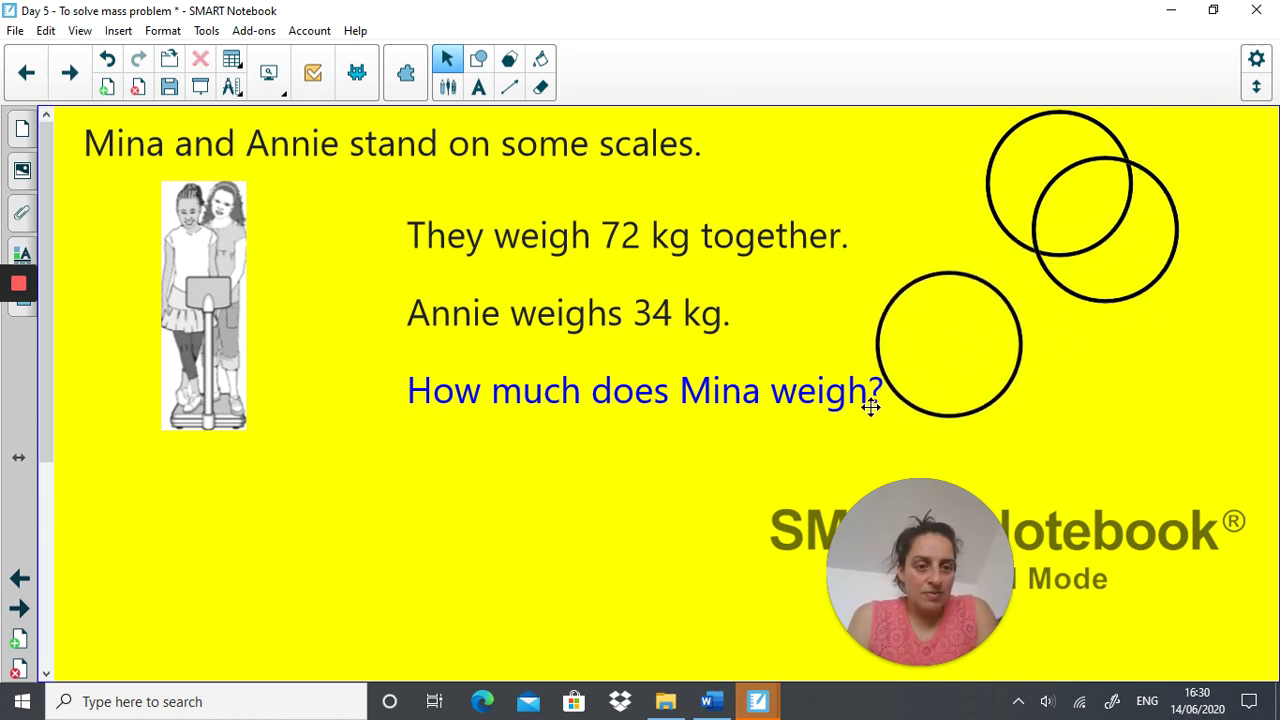
pyautogui.moveTo(1141, 294); pyautogui.dragTo(1219, 428)
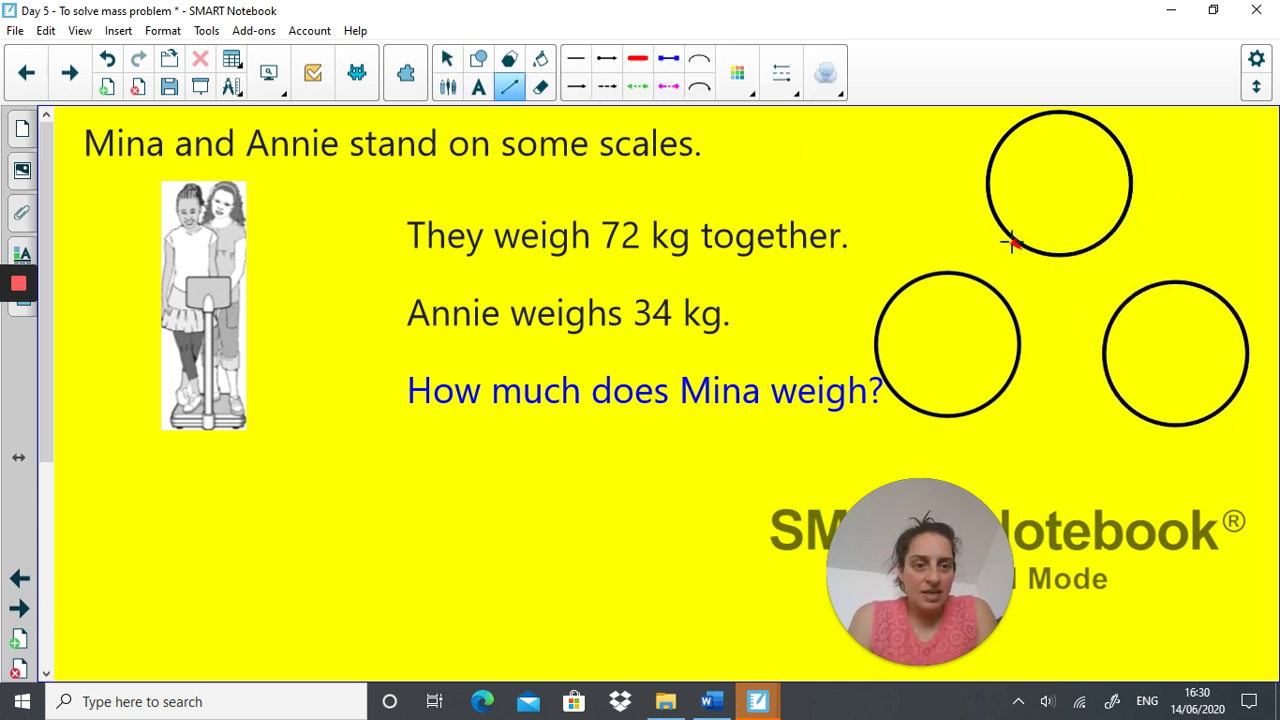
pyautogui.moveTo(1016, 243); pyautogui.dragTo(984, 279)
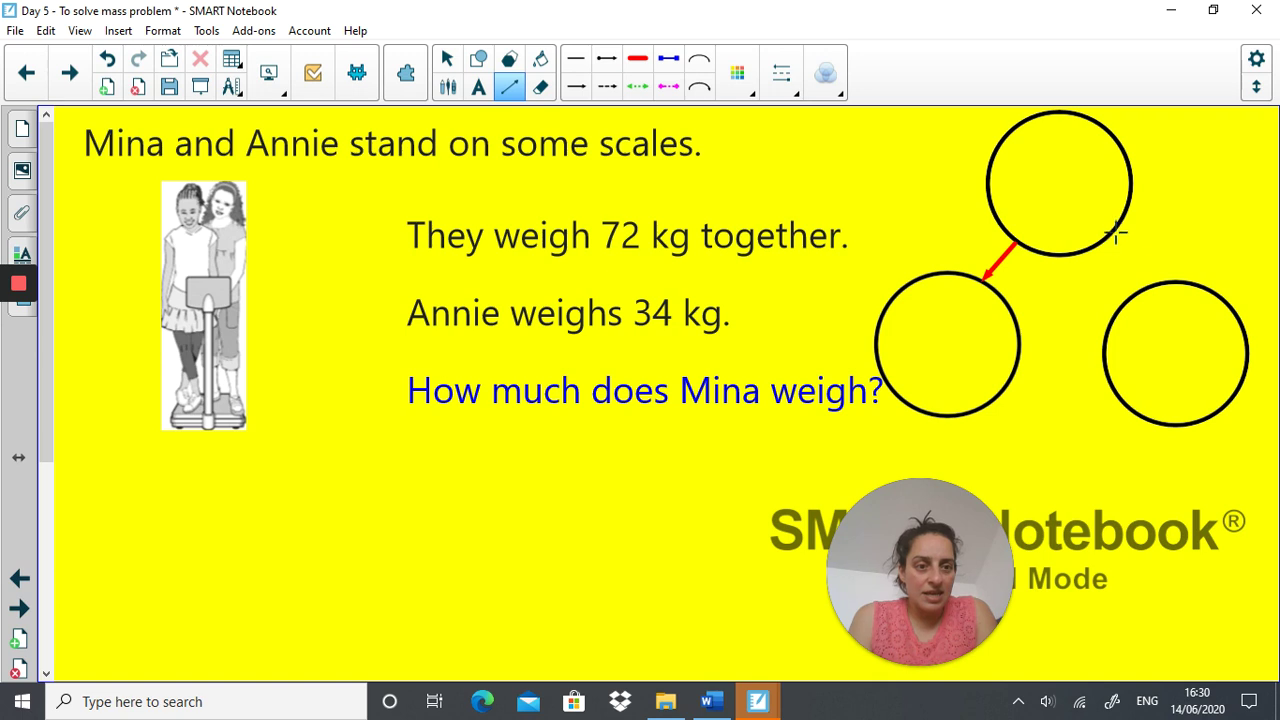
pyautogui.moveTo(1117, 231); pyautogui.dragTo(1163, 278)
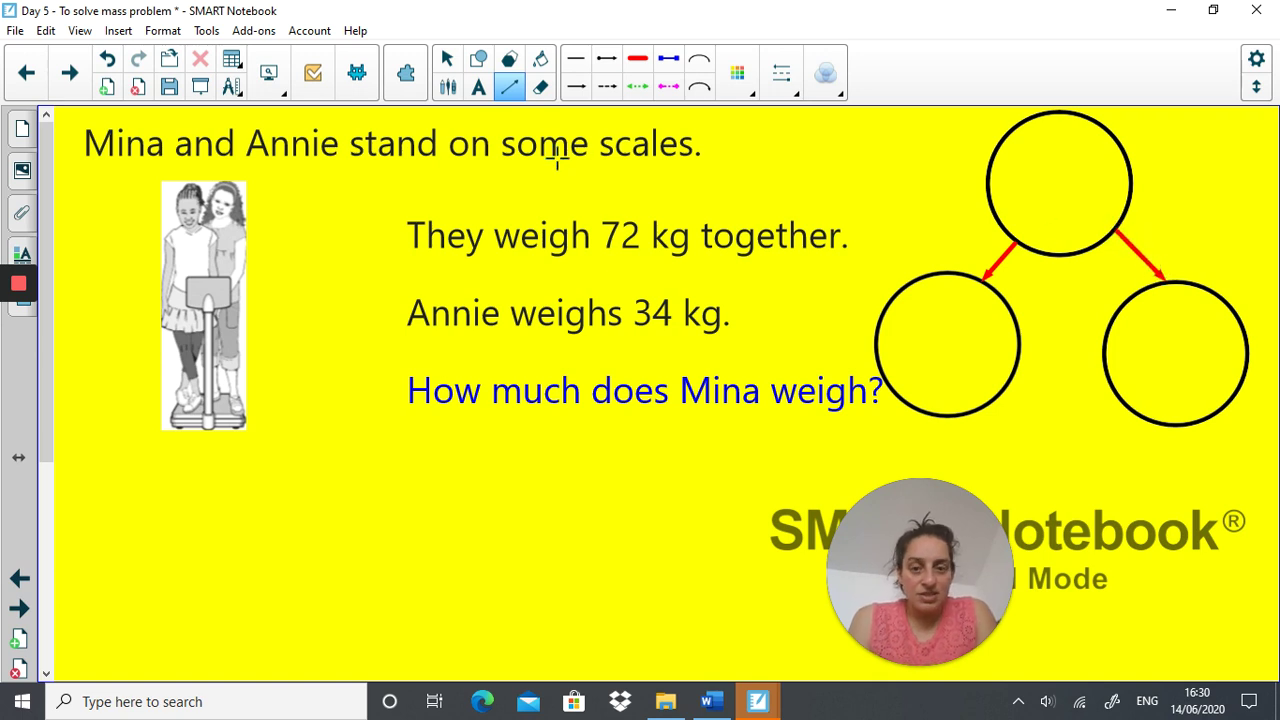
# - Label the top circle '72kg' and the lower-left circle '34 kg'
pyautogui.click(478, 87)
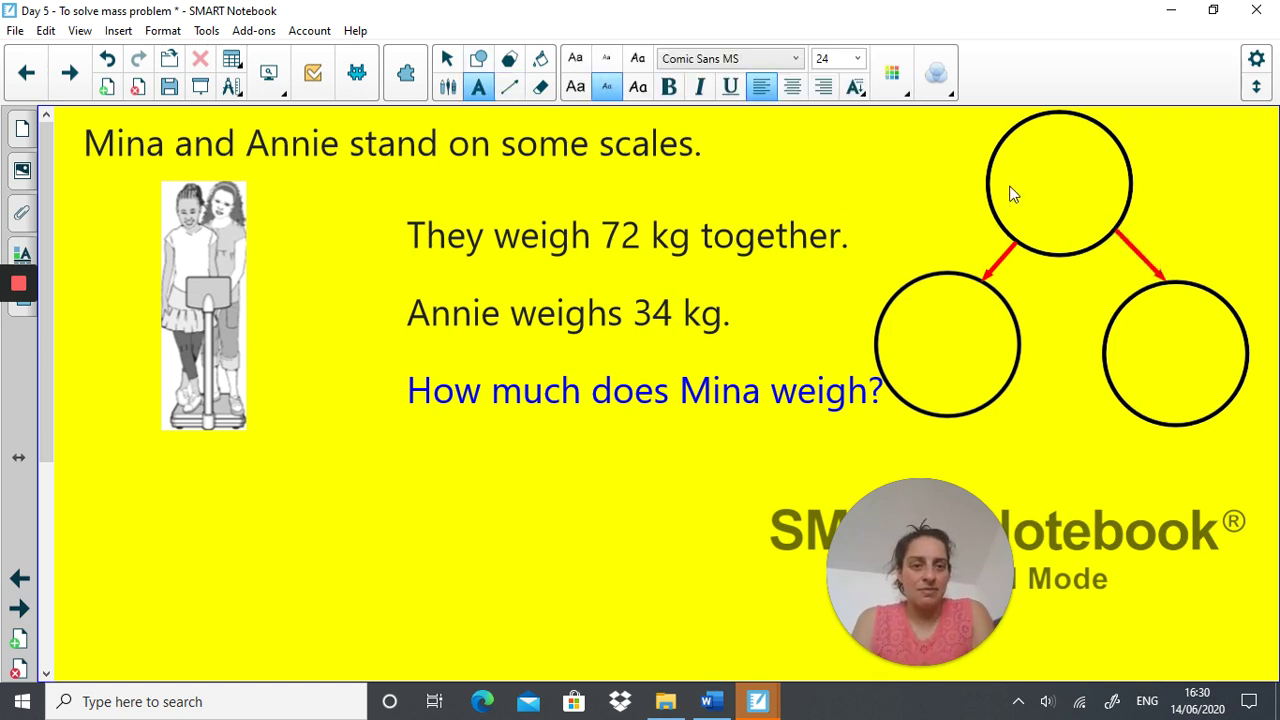
pyautogui.click(1046, 169)
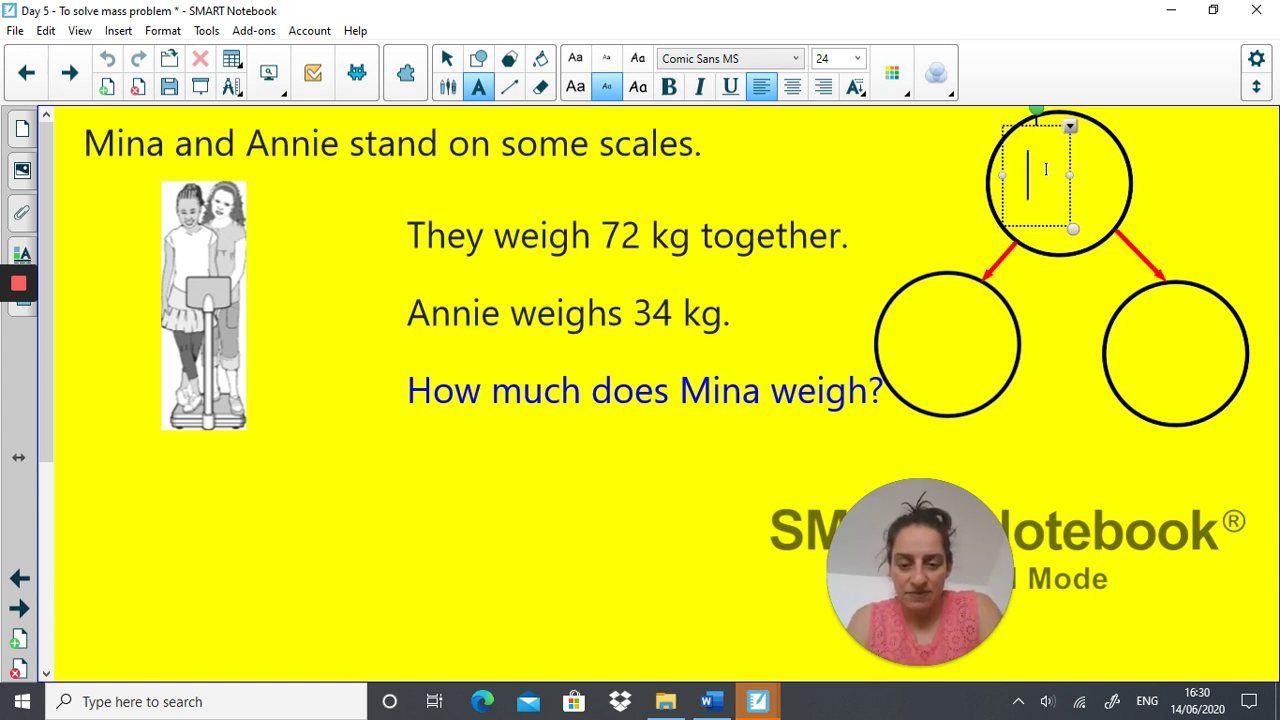
pyautogui.write('73')
pyautogui.press('BackSpace')
pyautogui.write('2')
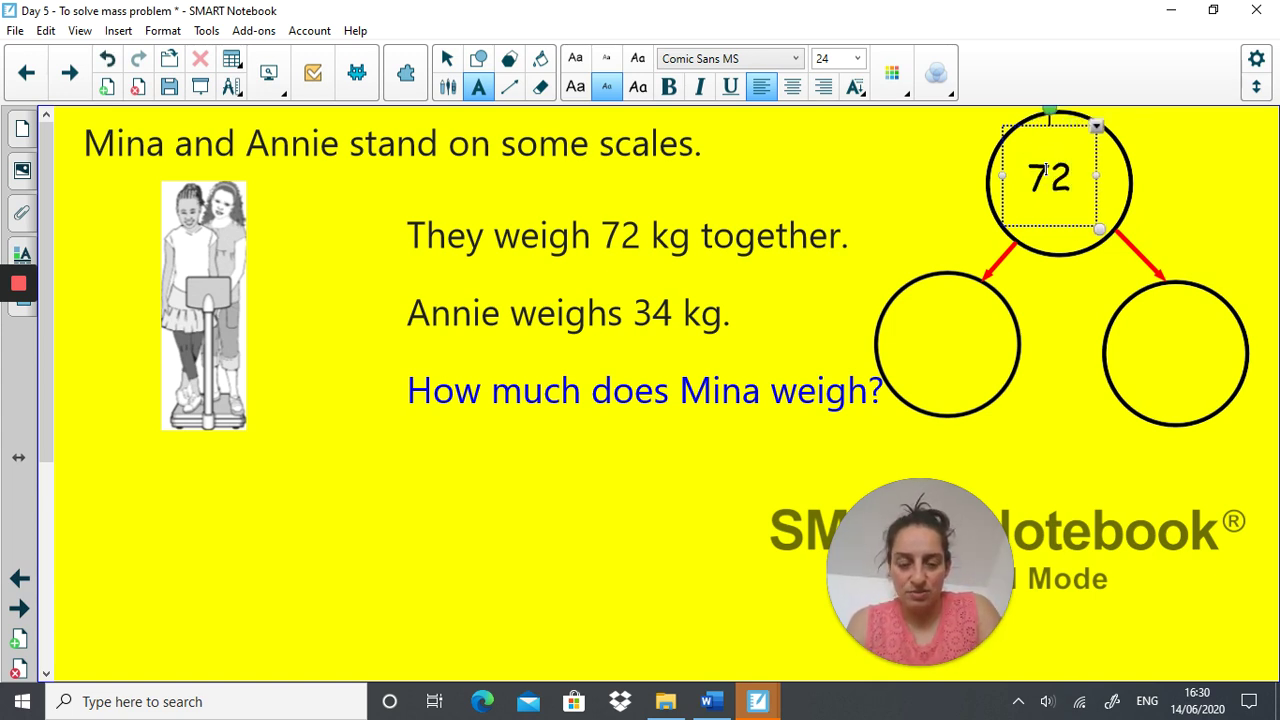
pyautogui.write('kg')
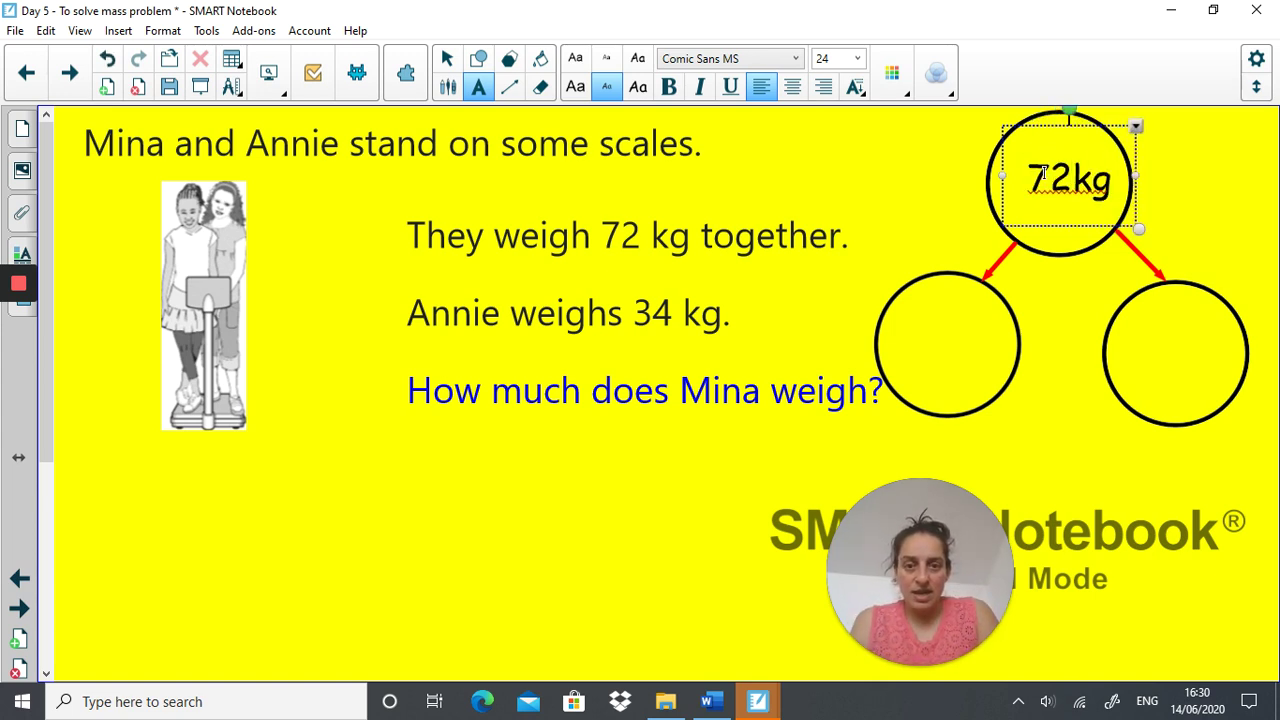
pyautogui.click(900, 336)
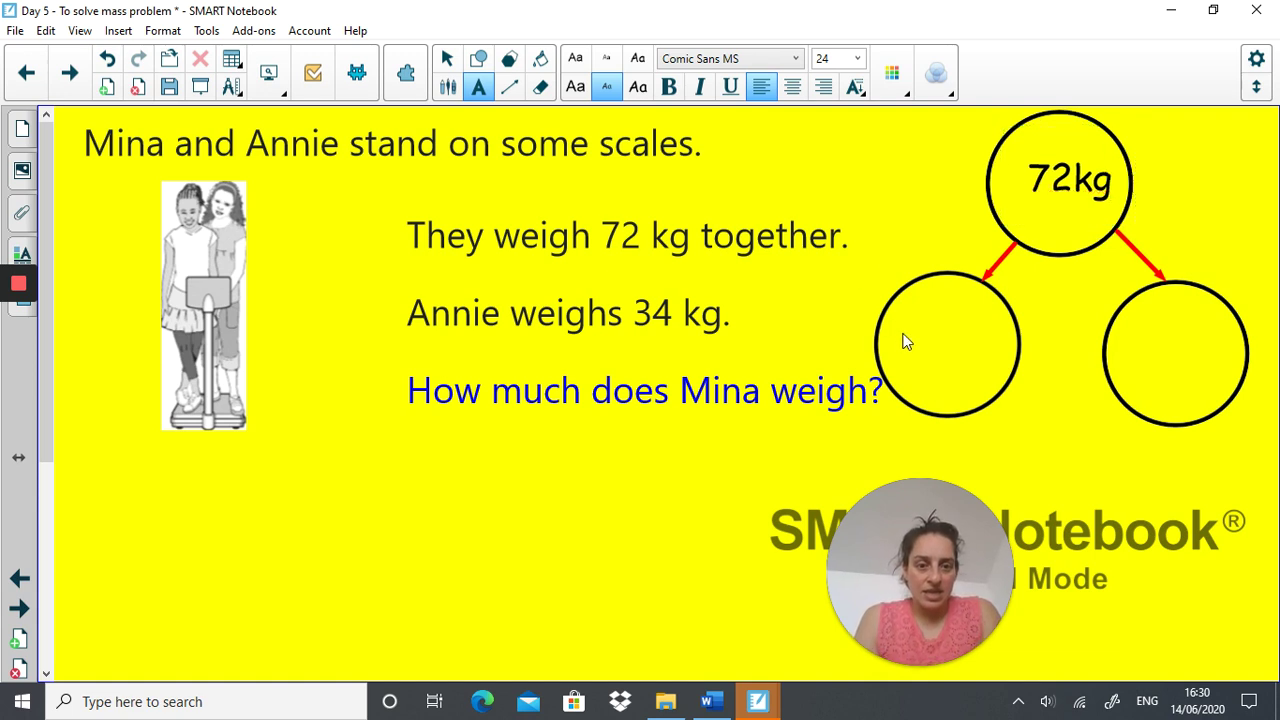
pyautogui.click(901, 335)
pyautogui.write('34 kg')
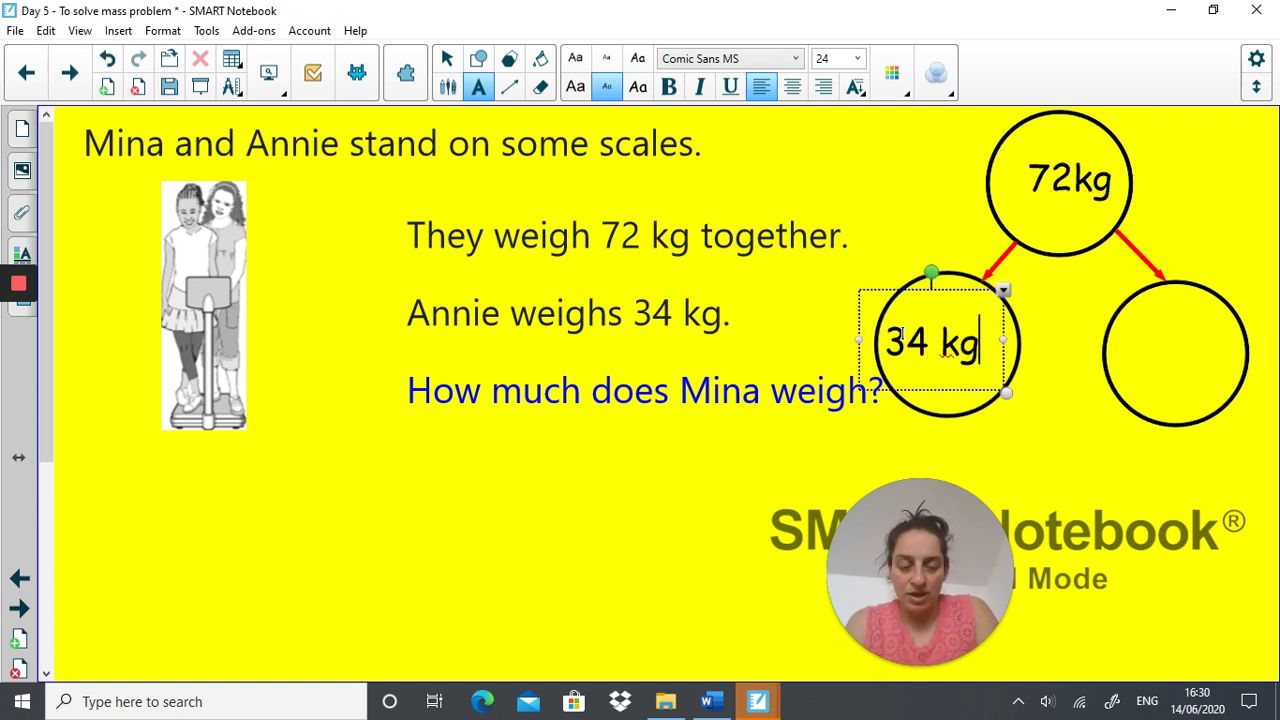
pyautogui.click(1147, 343)
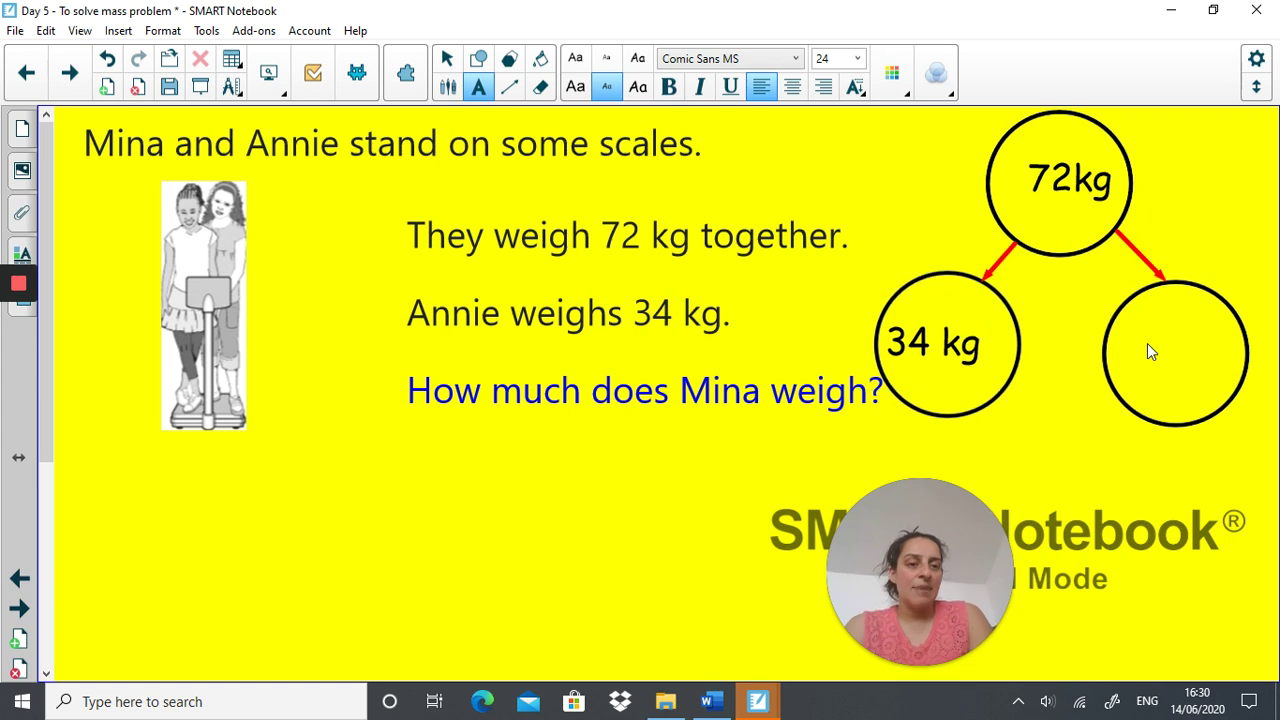
# - Write '72 - 34 =' below the girls' picture
pyautogui.click(1147, 343)
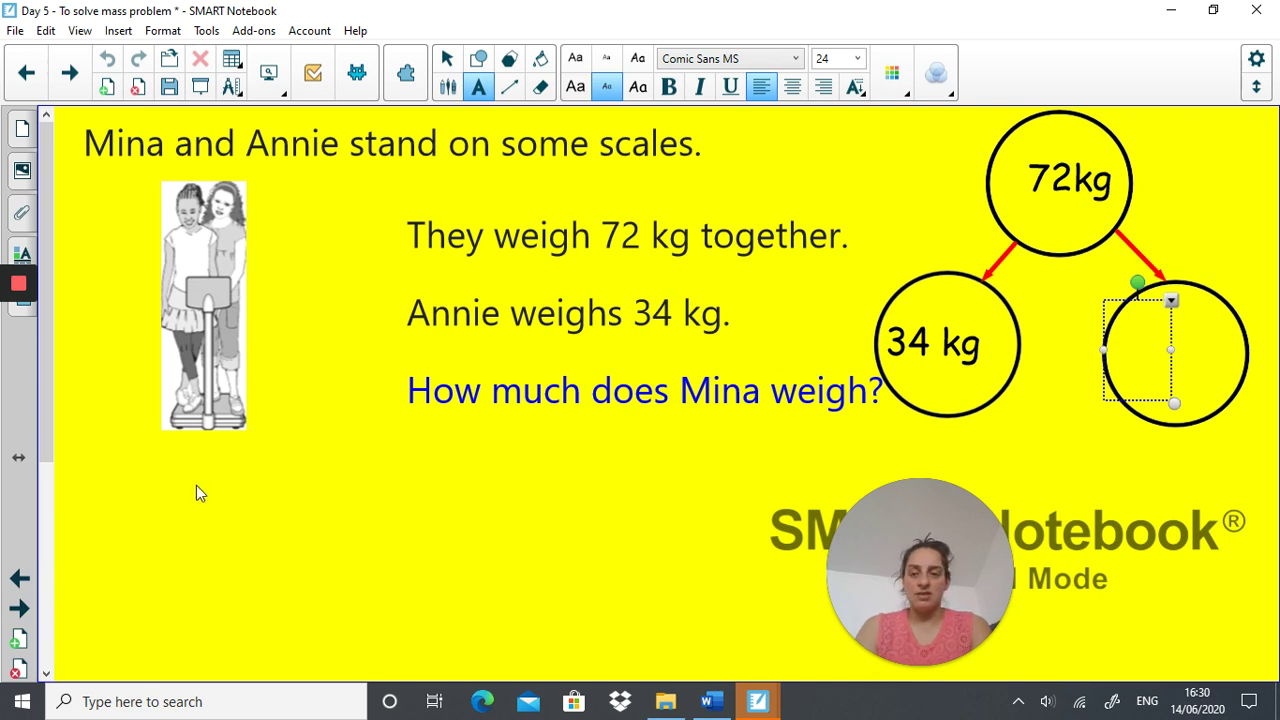
pyautogui.click(216, 501)
pyautogui.click(216, 501)
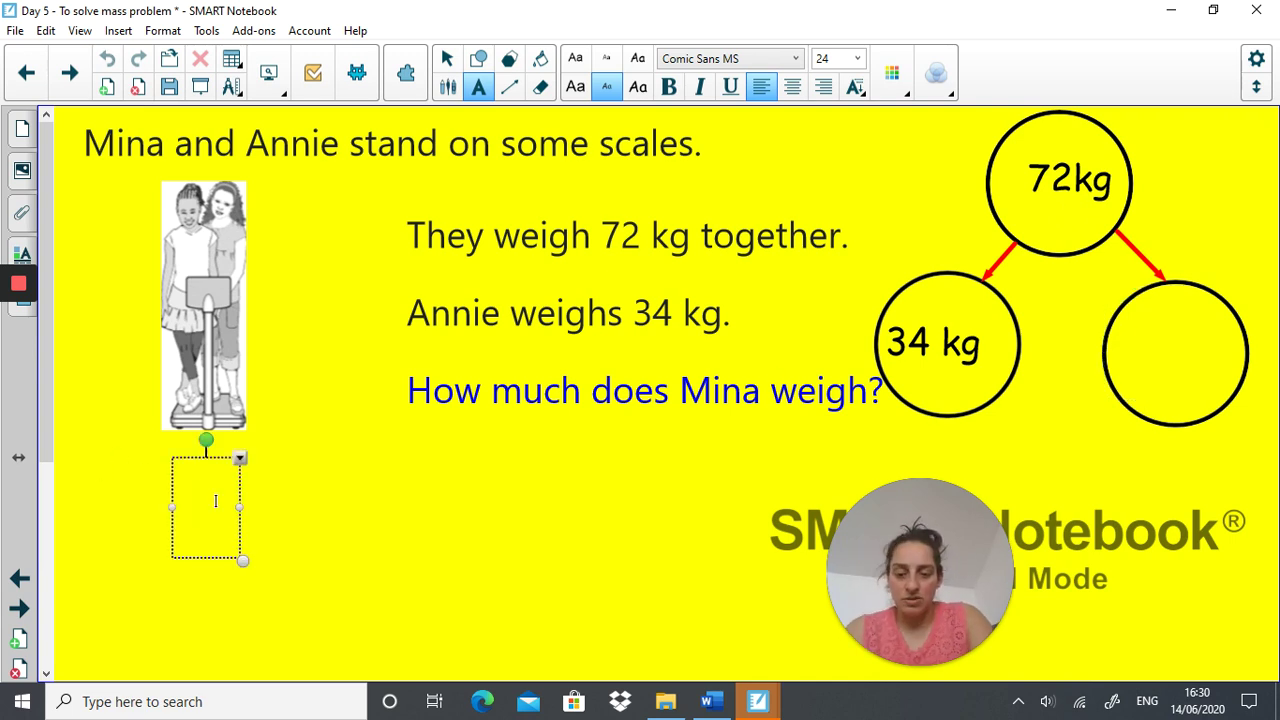
pyautogui.write('72 - ')
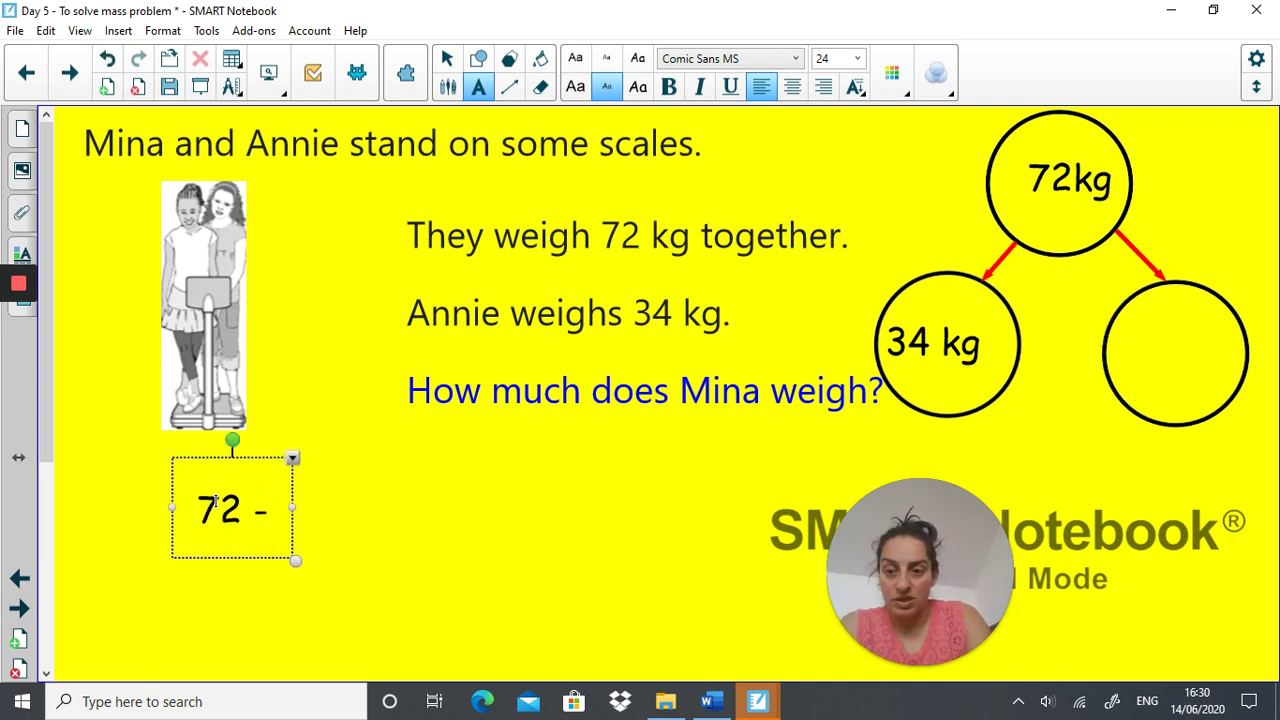
pyautogui.write('34')
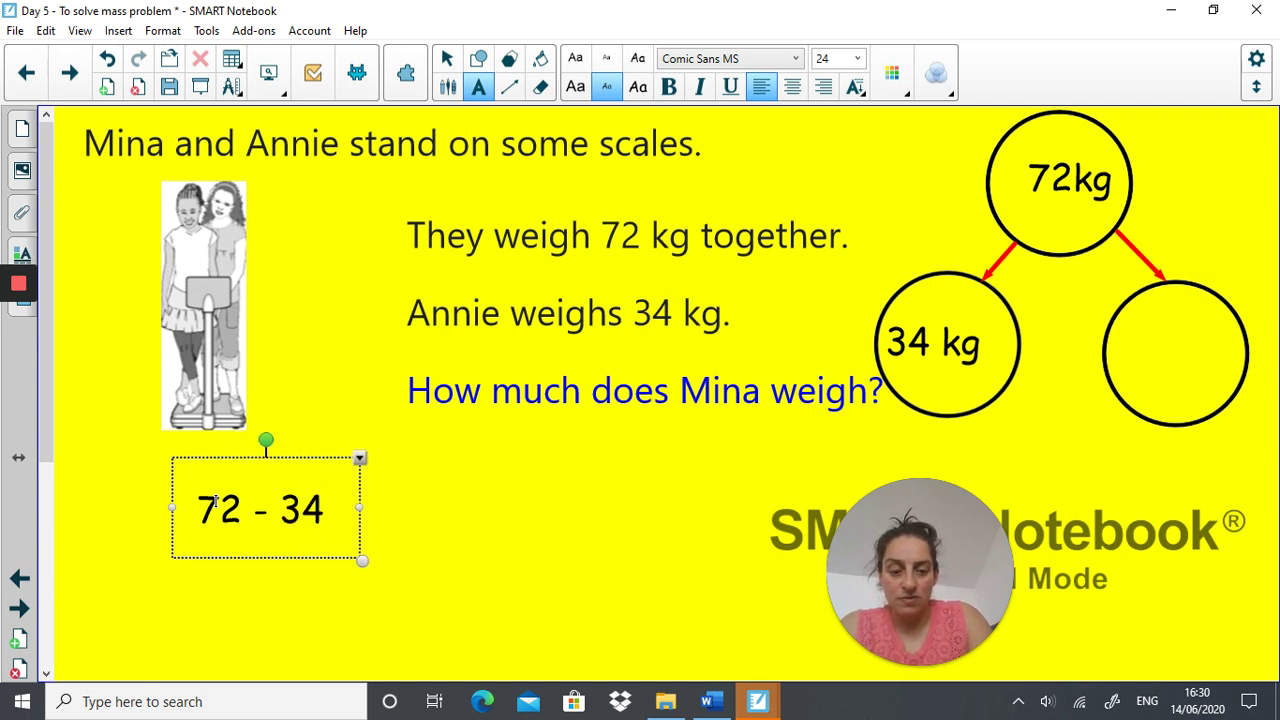
pyautogui.write(' =')
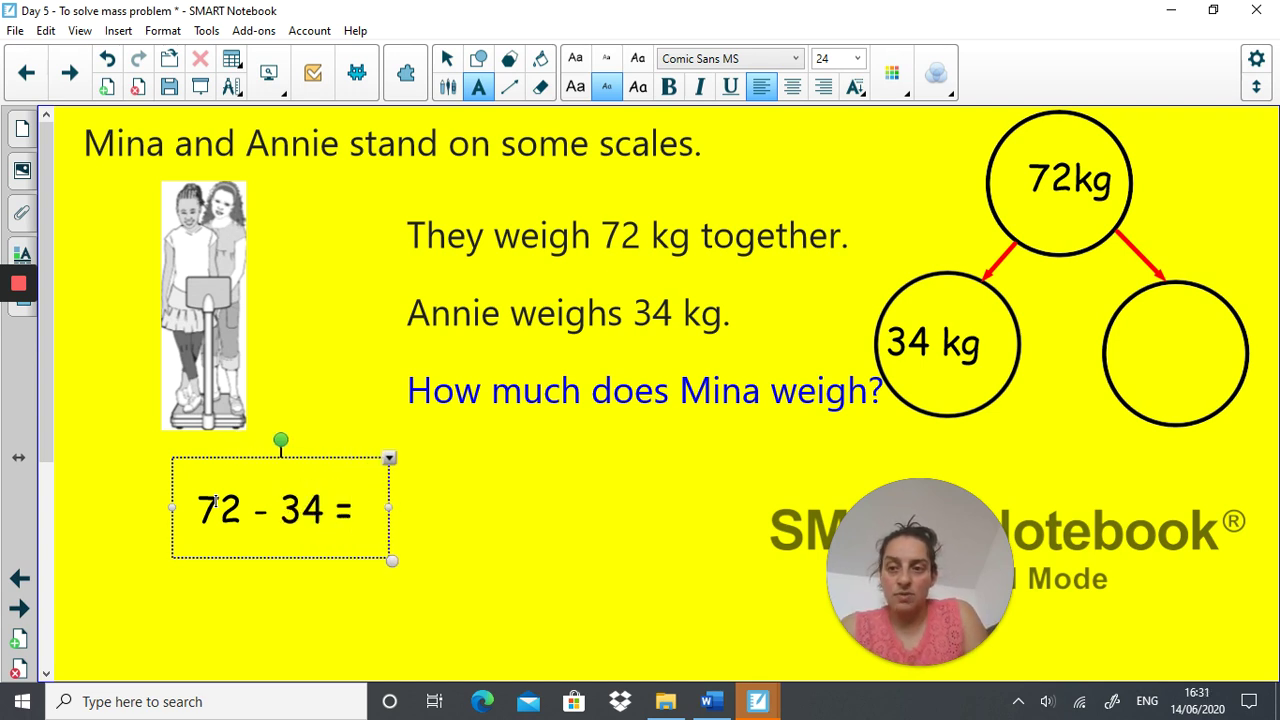